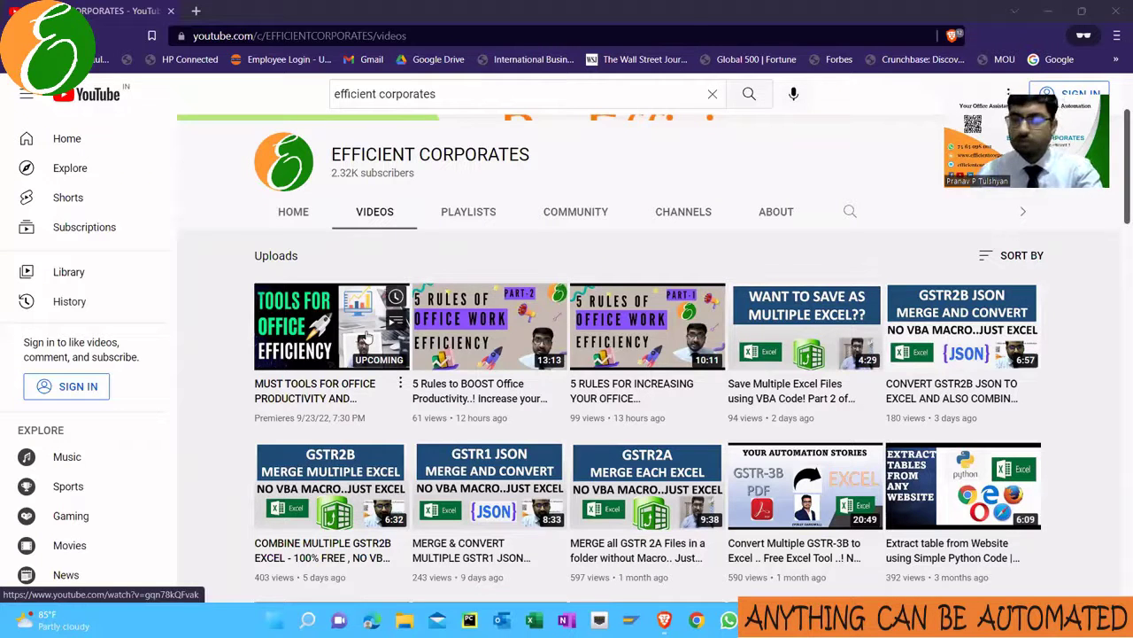
# Switch from YouTube to the VLC window playing the Excel editing episode
pyautogui.hotkey('alt', 'Tab')
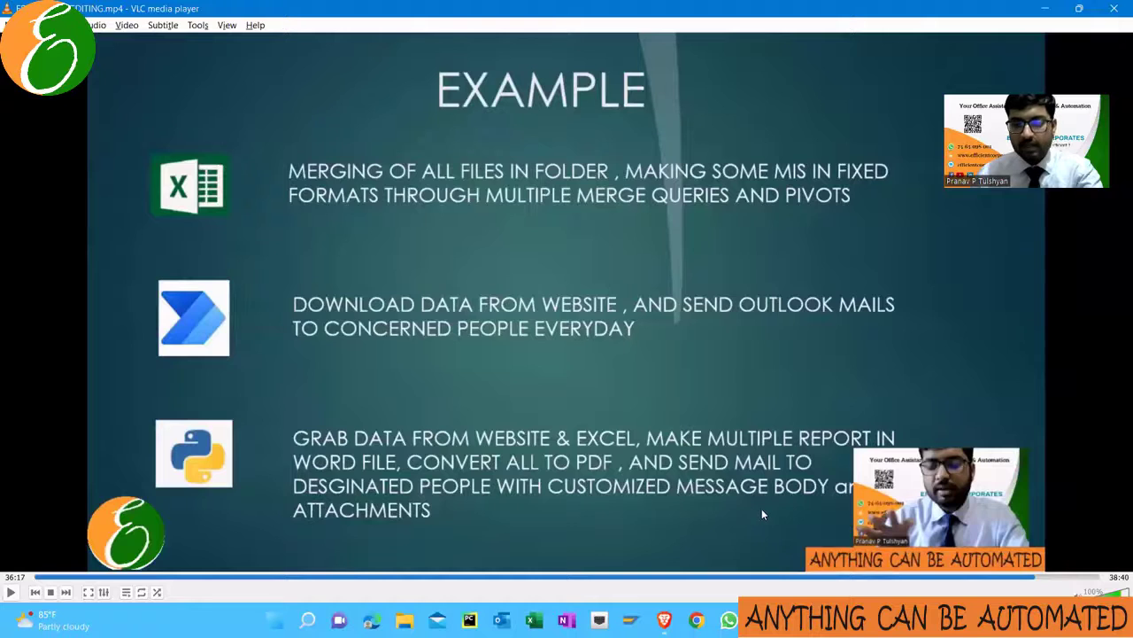
# Seek back to the Excel vs RPA vs Python comparison slide near 29:13, then return to the example near 36:19
pyautogui.click(838, 577)
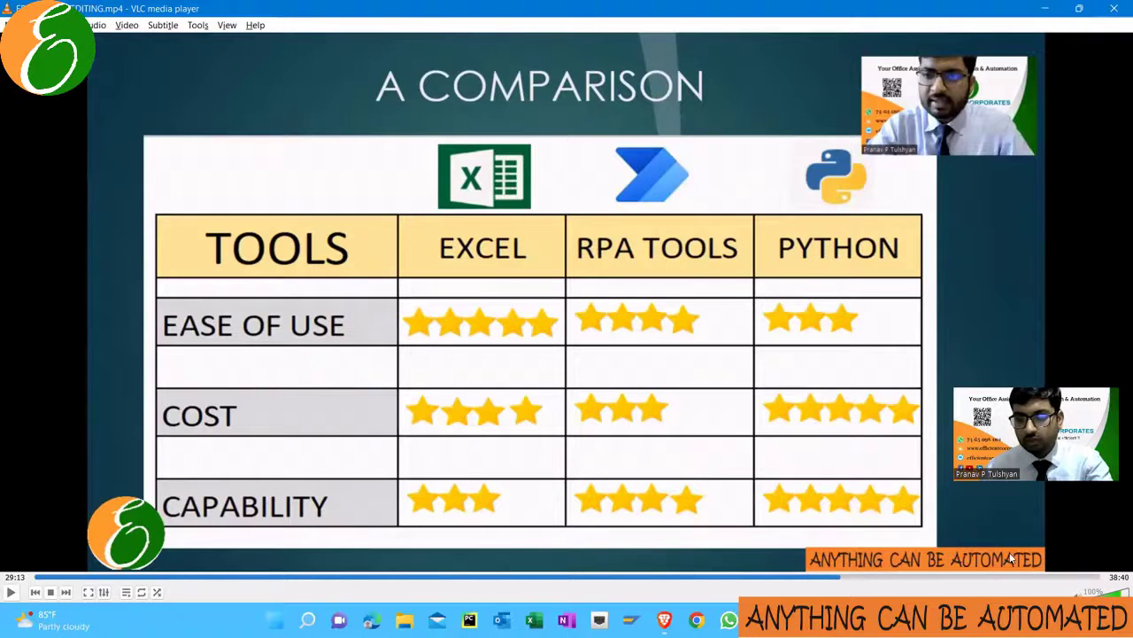
pyautogui.click(1039, 576)
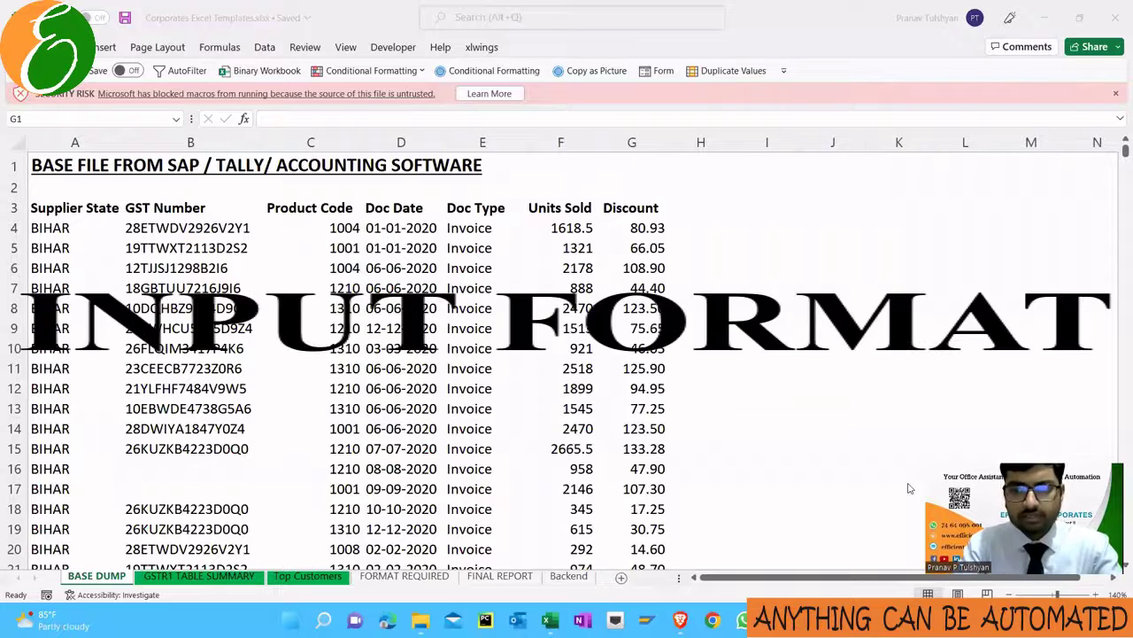
# Select the BASE DUMP header row, starting from the Supplier State header
pyautogui.press('Down')
pyautogui.press('Down')
pyautogui.click(77, 209)
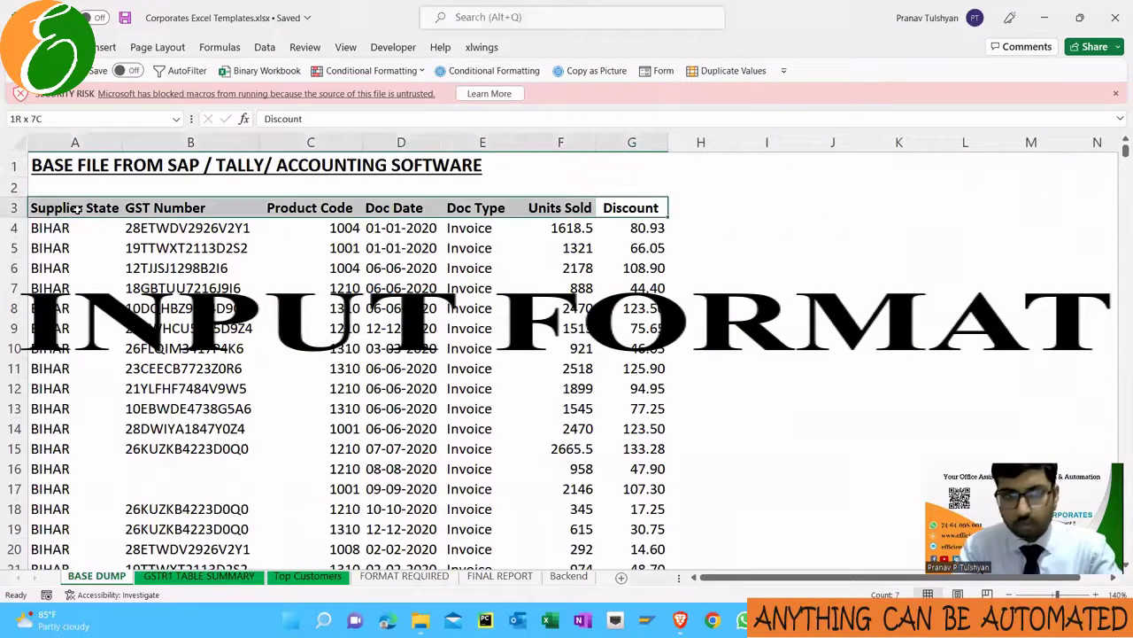
pyautogui.hotkey('ctrl', 'shift', 'Right')
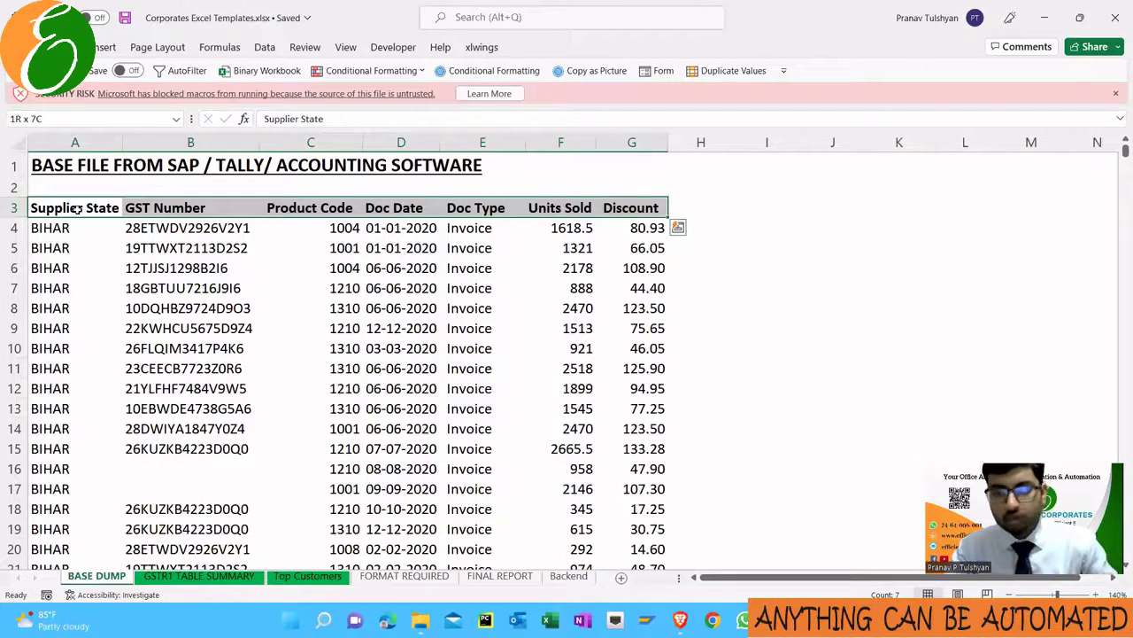
# Review the GSTR-1 pivot on GSTR1 TABLE SUMMARY, stepping through the 12% Table 4A -B2B tax values
pyautogui.hotkey('ctrl', 'pagedown')
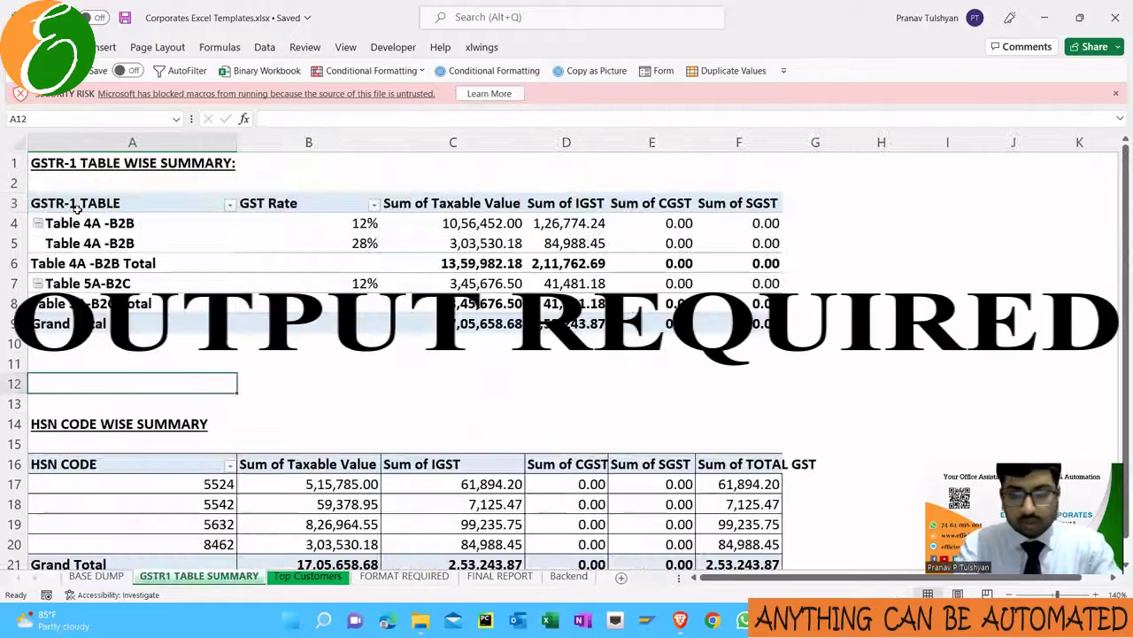
pyautogui.press('Up')
pyautogui.press('Up')
pyautogui.press('Up')
pyautogui.press('Up')
pyautogui.press('Up')
pyautogui.press('Up')
pyautogui.press('Up')
pyautogui.press('Up')
pyautogui.press('Up')
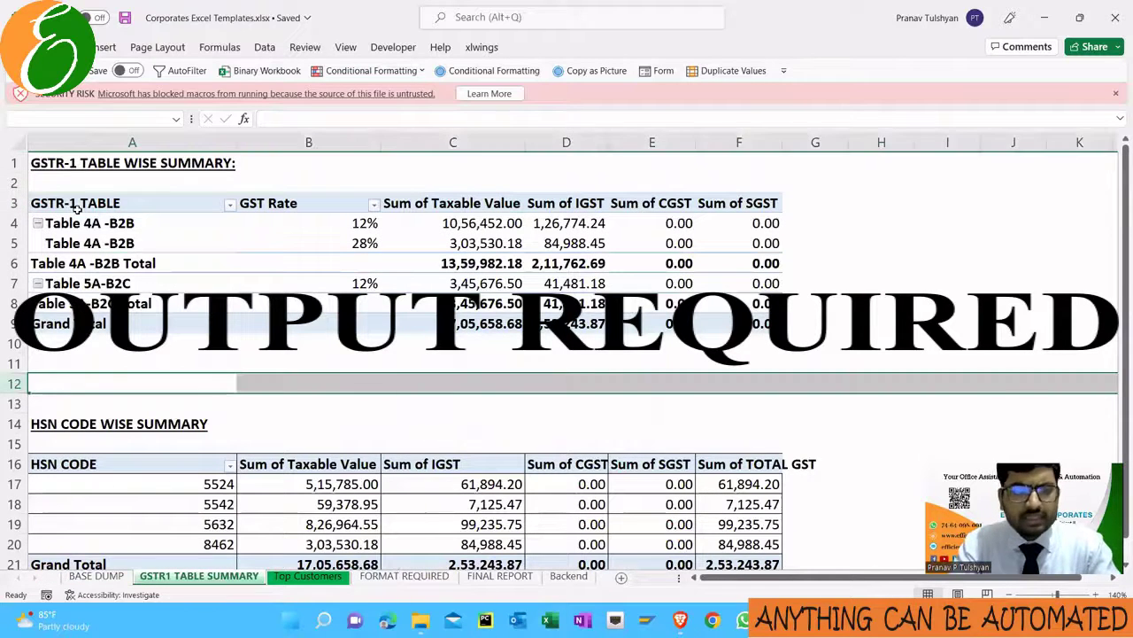
pyautogui.hotkey('ctrl', 'a')
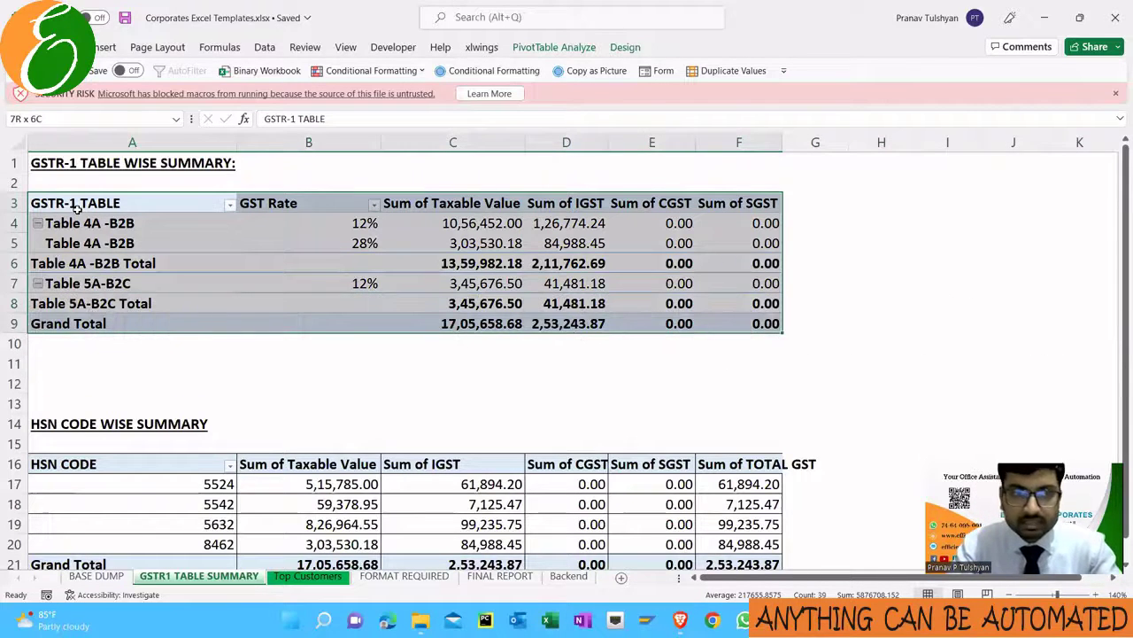
pyautogui.press('Down')
pyautogui.press('Down')
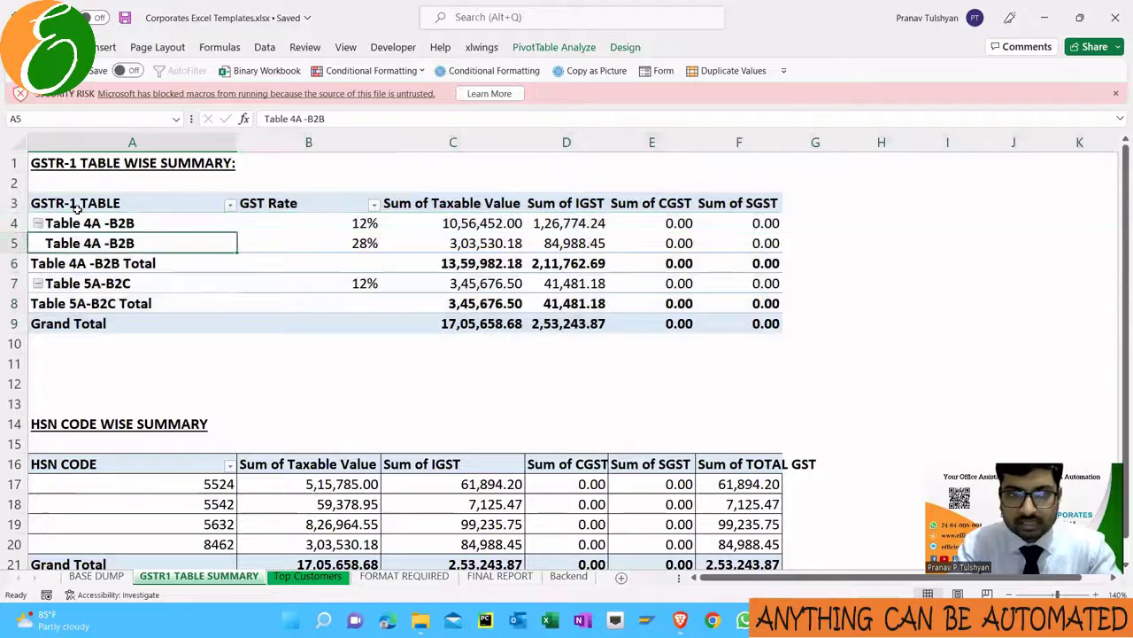
pyautogui.press('Up')
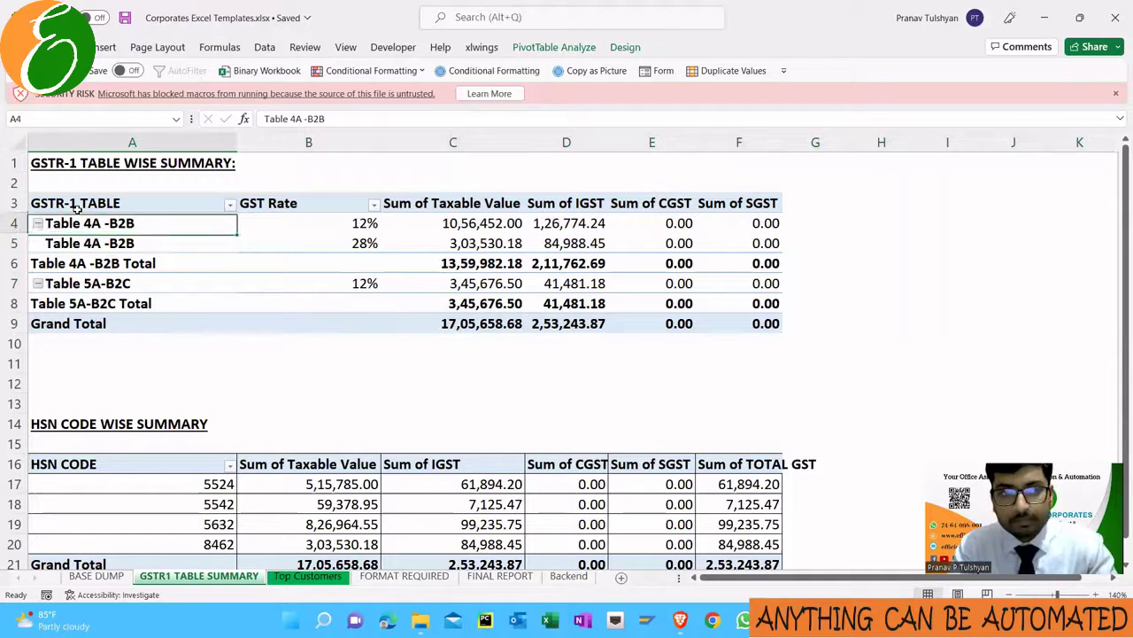
pyautogui.press('Right')
pyautogui.press('Down')
pyautogui.press('Up')
pyautogui.press('Right')
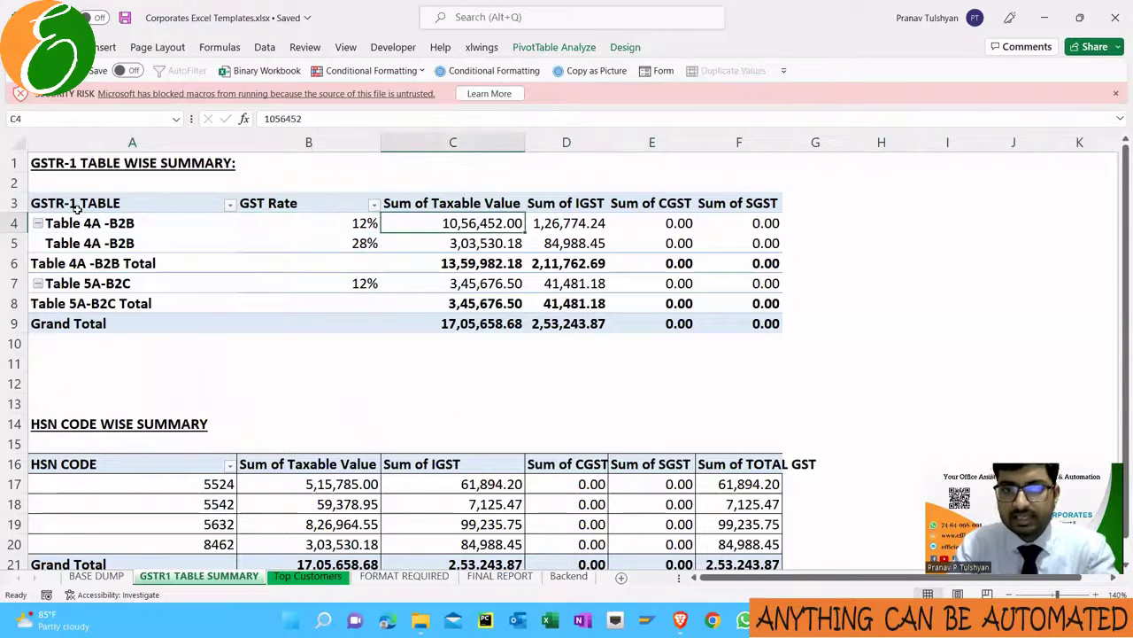
pyautogui.press('Down')
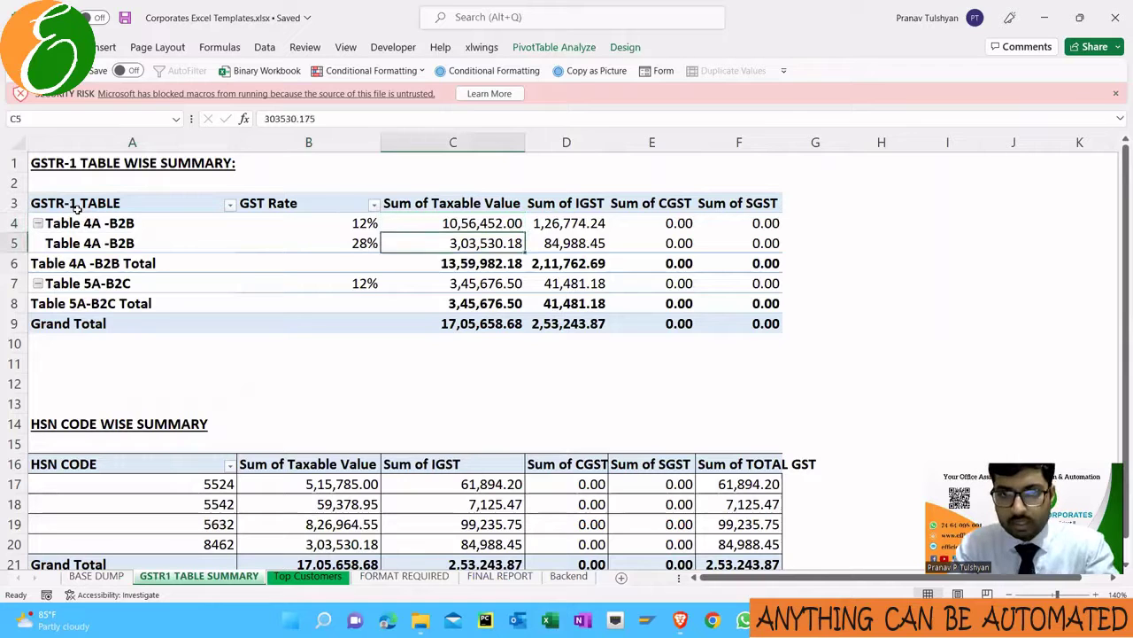
pyautogui.press('Up')
pyautogui.press('Right')
pyautogui.press('Right')
pyautogui.press('Right')
# Jump down to the HSN CODE summary table and look through its codes
pyautogui.hotkey('ctrl', 'Down')
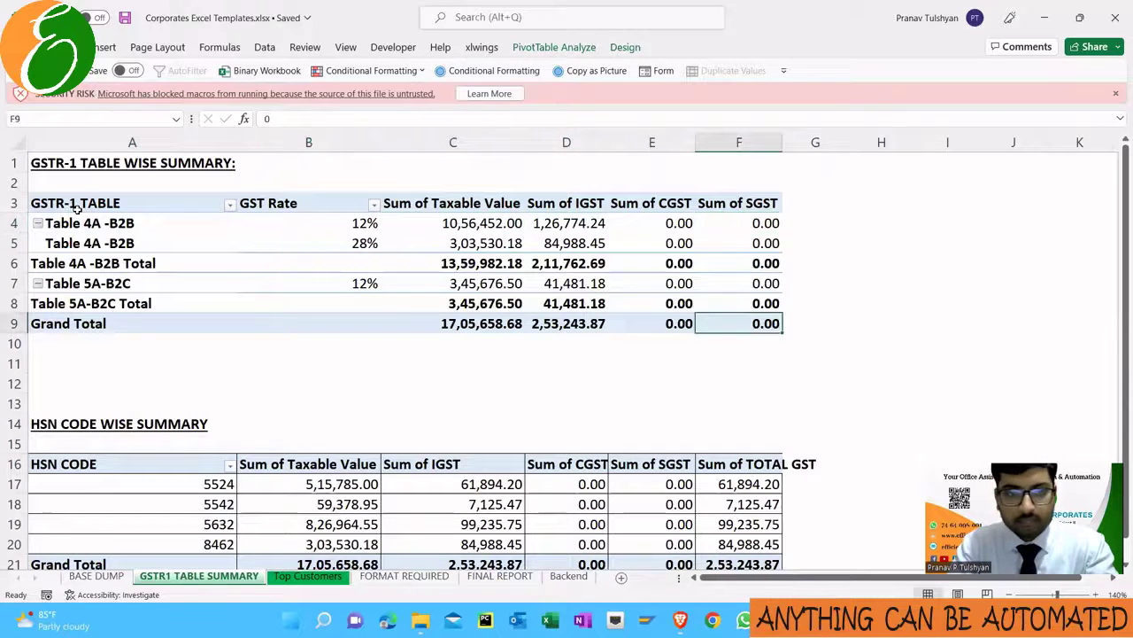
pyautogui.hotkey('ctrl', 'Down')
pyautogui.hotkey('ctrl', 'Left')
pyautogui.press('Down')
pyautogui.press('Down')
pyautogui.press('Down')
pyautogui.press('Down')
pyautogui.press('Down')
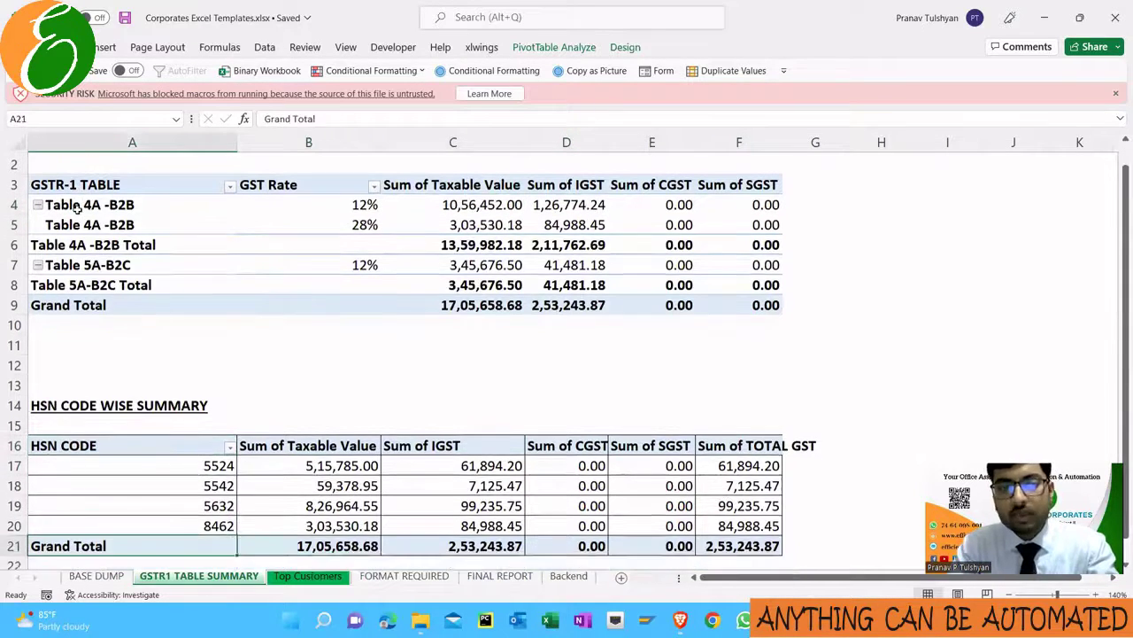
# Check the Discount column and header on the BASE DUMP sheet
pyautogui.hotkey('ctrl', 'pageup')
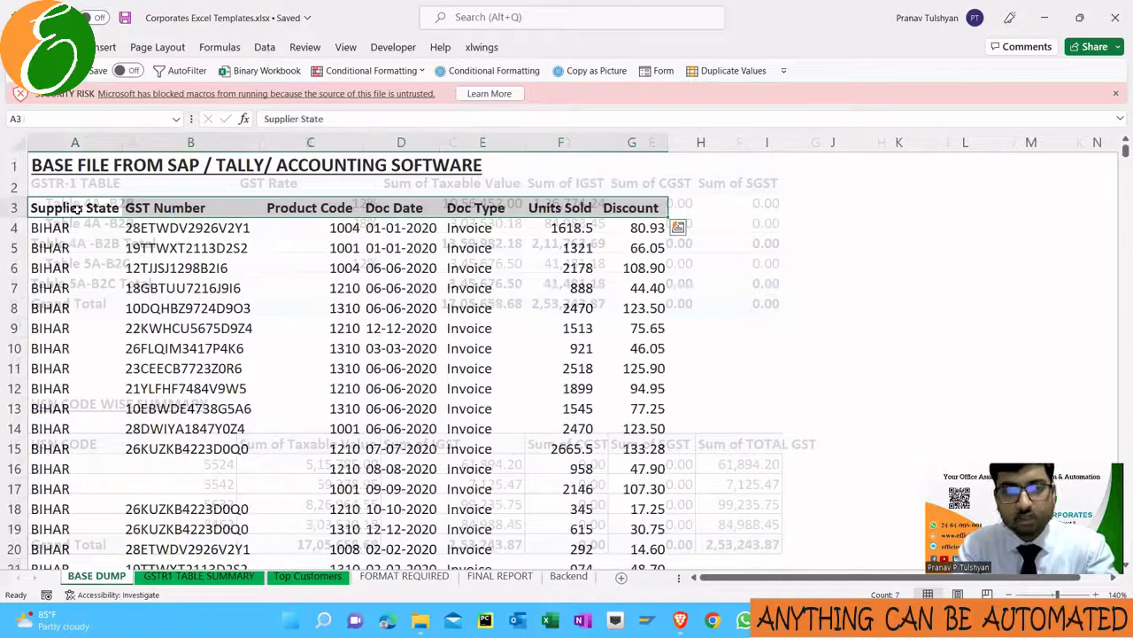
pyautogui.press('Down')
pyautogui.press('Right')
pyautogui.press('Right')
pyautogui.press('Right')
pyautogui.press('Right')
pyautogui.press('Right')
pyautogui.press('Right')
pyautogui.press('Up')
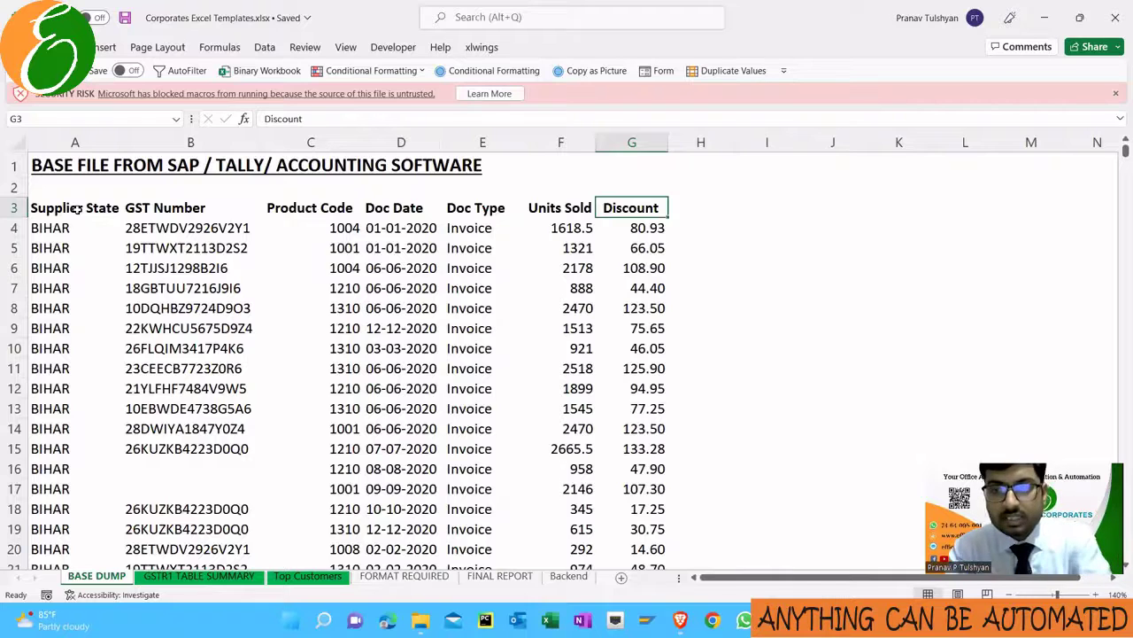
# Revisit the HSN header and 12% Table 4A -B2B row, ending on the Top Customers pivot
pyautogui.hotkey('ctrl', 'pagedown')
pyautogui.hotkey('ctrl', 'Up')
pyautogui.press('Right')
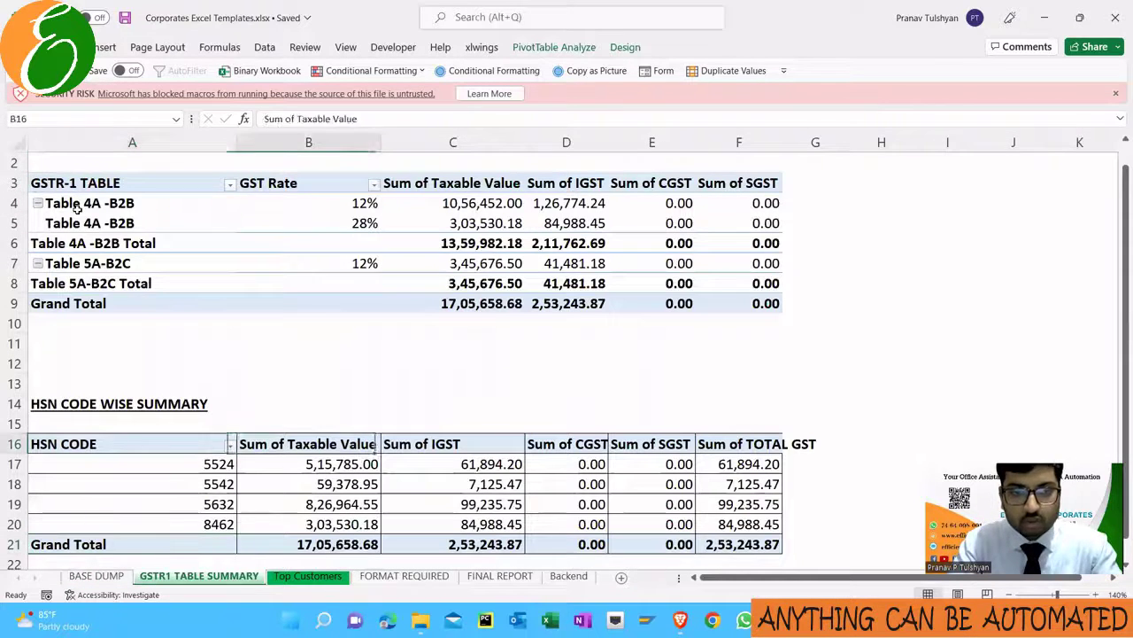
pyautogui.press('Up')
pyautogui.press('Up')
pyautogui.press('Up')
pyautogui.press('Up')
pyautogui.press('Up')
pyautogui.press('Up')
pyautogui.press('Up')
pyautogui.press('Up')
pyautogui.press('Up')
pyautogui.press('Up')
pyautogui.press('Up')
pyautogui.press('Left')
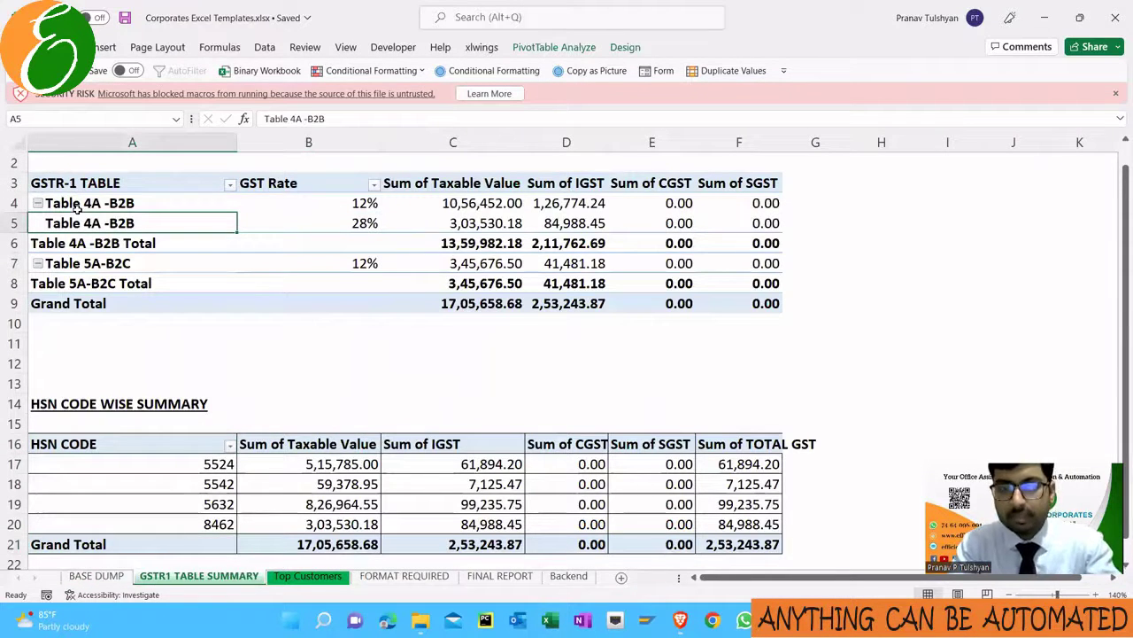
pyautogui.press('Up')
pyautogui.press('Right')
pyautogui.press('Right')
pyautogui.press('Right')
pyautogui.press('Right')
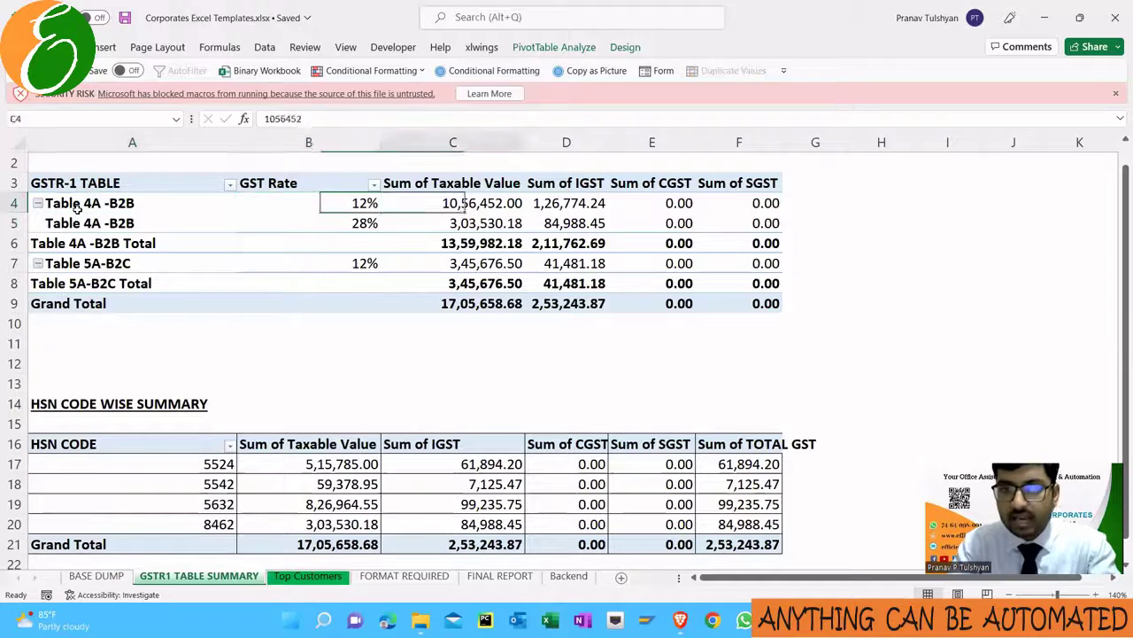
pyautogui.hotkey('ctrl', 'pageup')
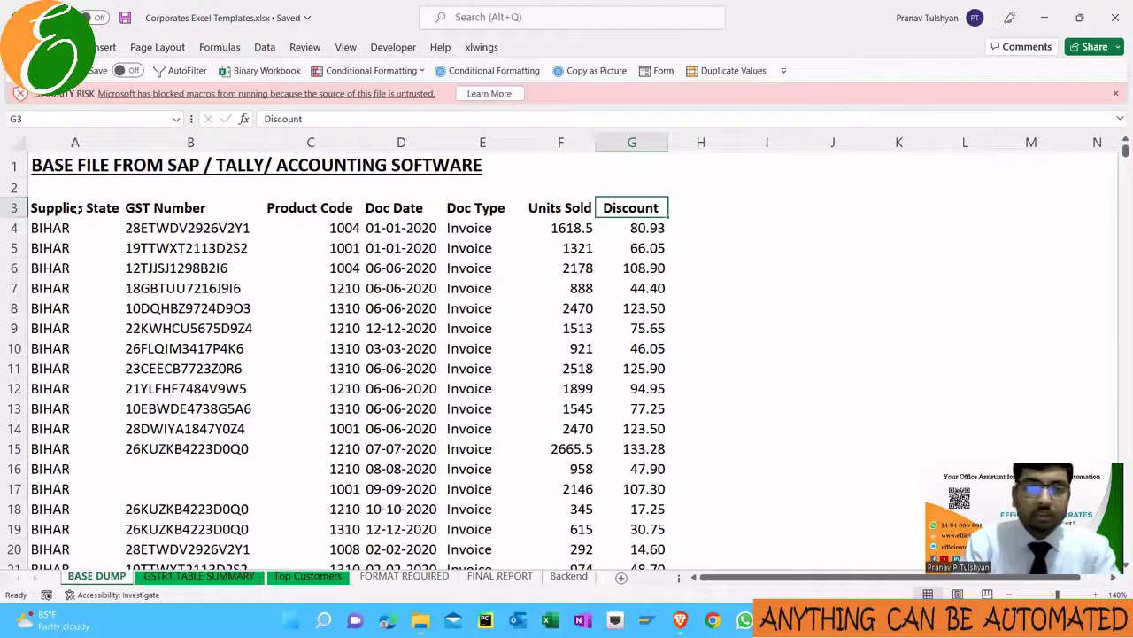
pyautogui.hotkey('ctrl', 'pagedown')
pyautogui.hotkey('ctrl', 'pagedown')
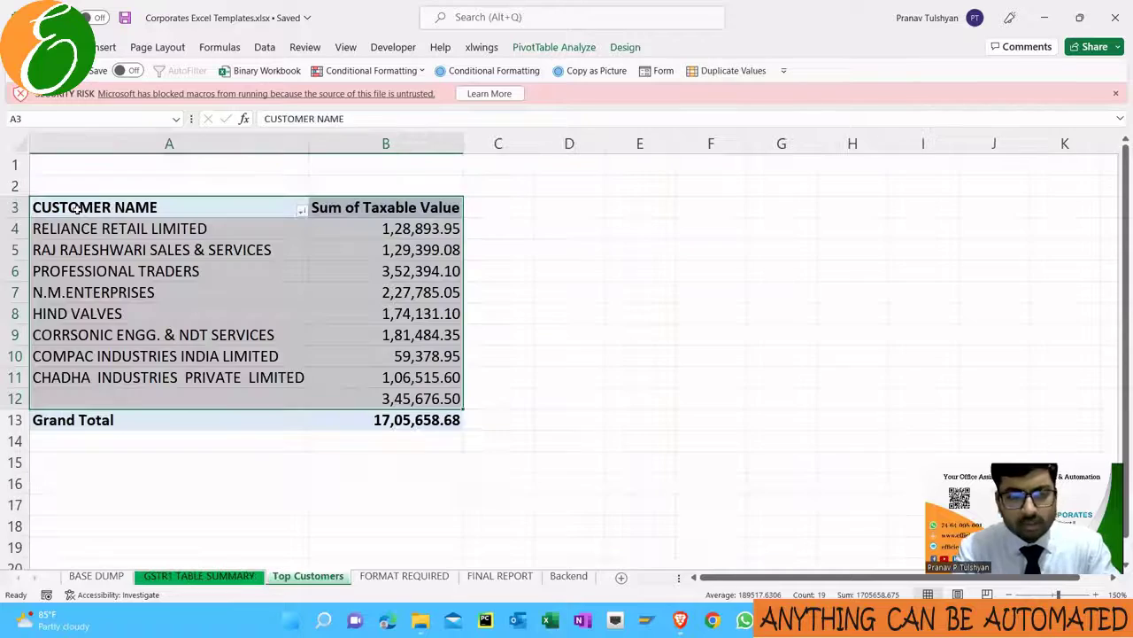
# Cycle back to BASE DUMP's first GST Number, then forward past Top Customers to FORMAT REQUIRED
pyautogui.hotkey('ctrl', 'pageup')
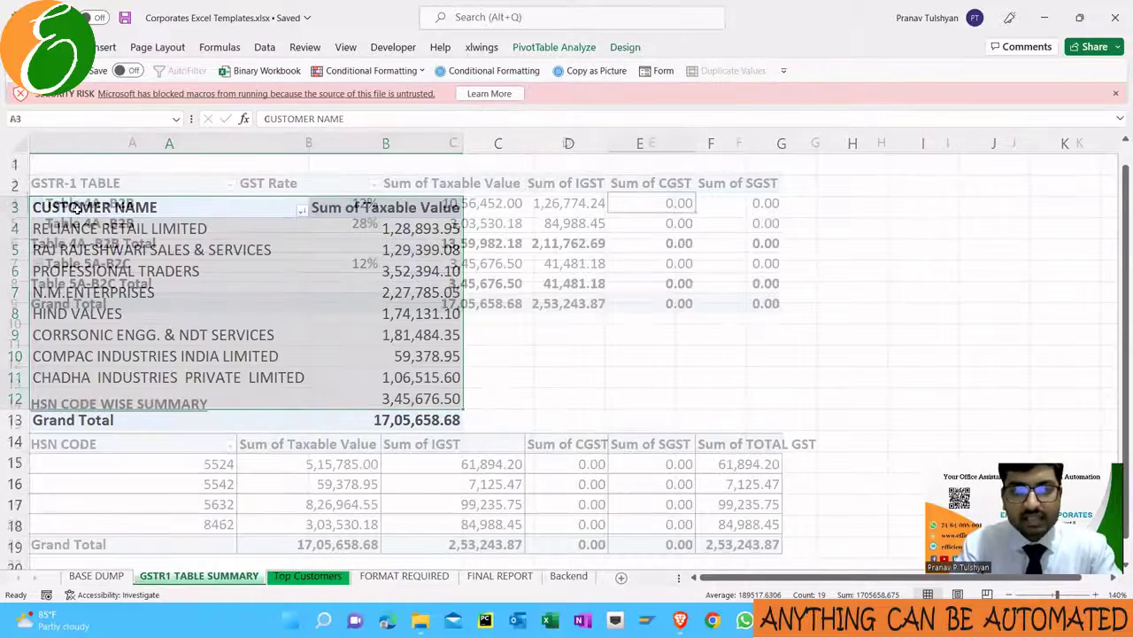
pyautogui.hotkey('ctrl', 'pageup')
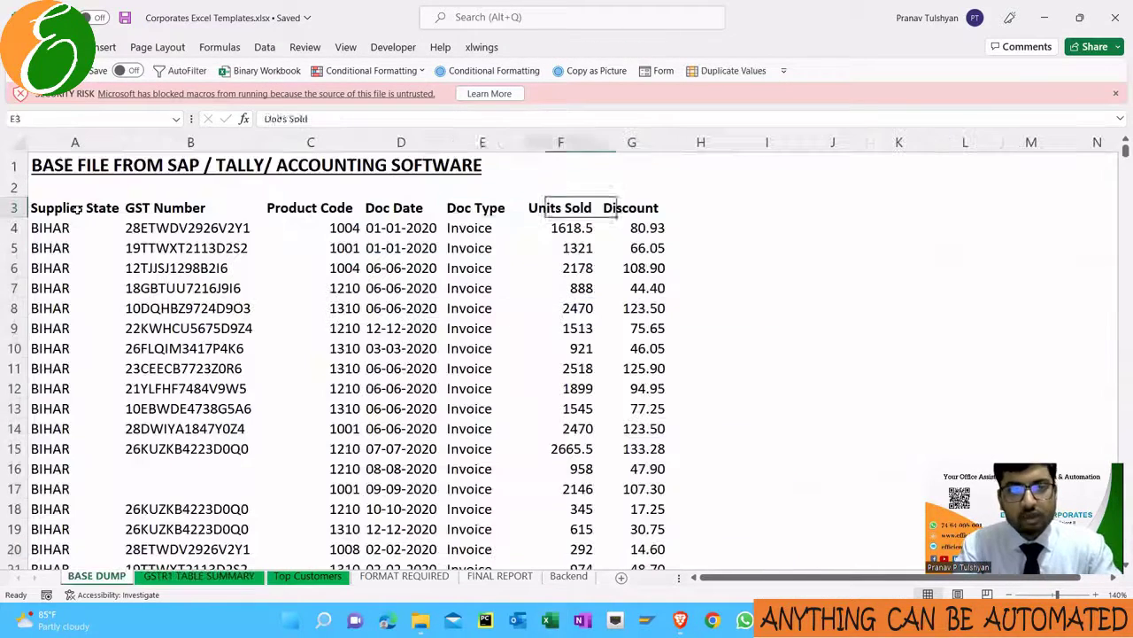
pyautogui.press('Left')
pyautogui.press('Left')
pyautogui.press('Left')
pyautogui.press('Down')
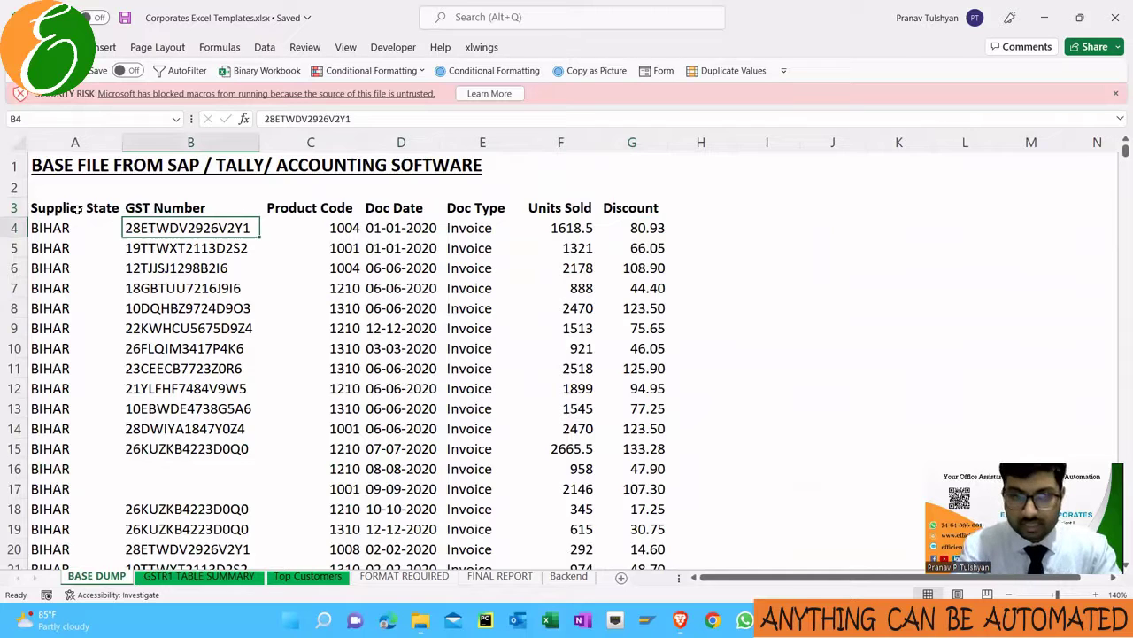
pyautogui.hotkey('ctrl', 'pagedown')
pyautogui.hotkey('ctrl', 'pagedown')
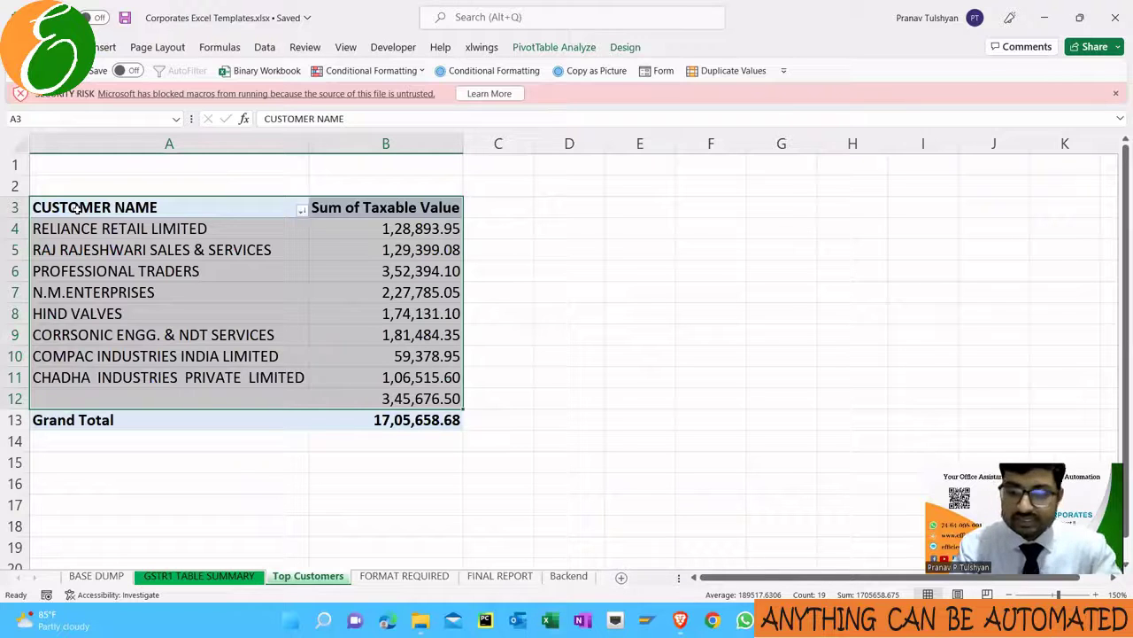
pyautogui.hotkey('ctrl', 'pagedown')
# Select the input block A2:G11, then move to the first empty GST Rate cell
pyautogui.press('Up')
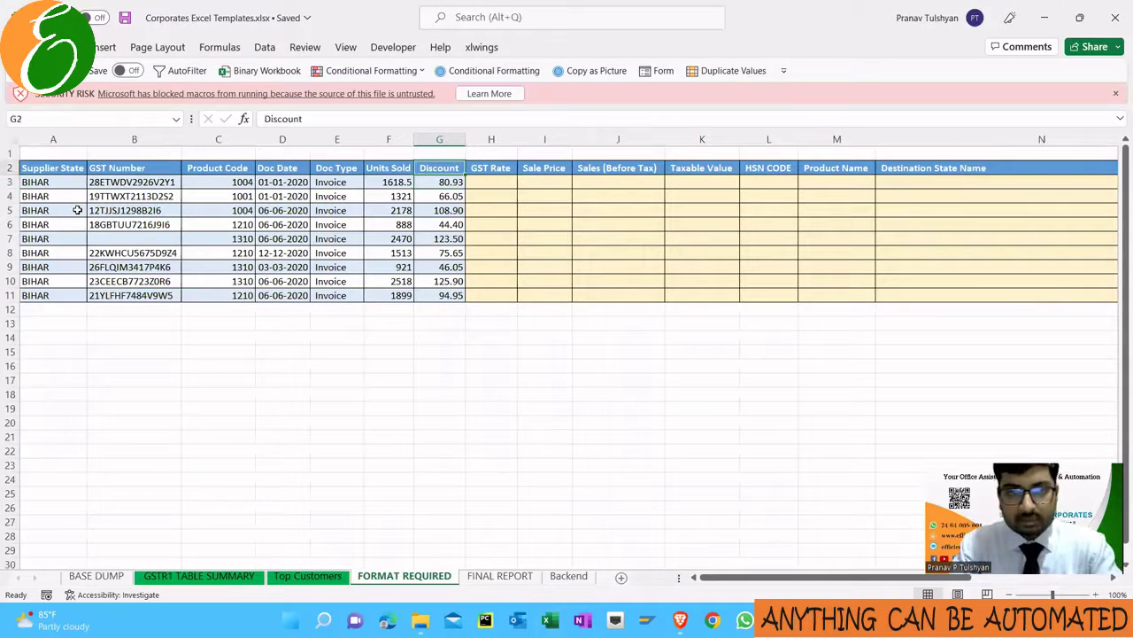
pyautogui.hotkey('ctrl', 'shift', 'Left')
pyautogui.hotkey('ctrl', 'shift', 'Down')
pyautogui.press('Home')
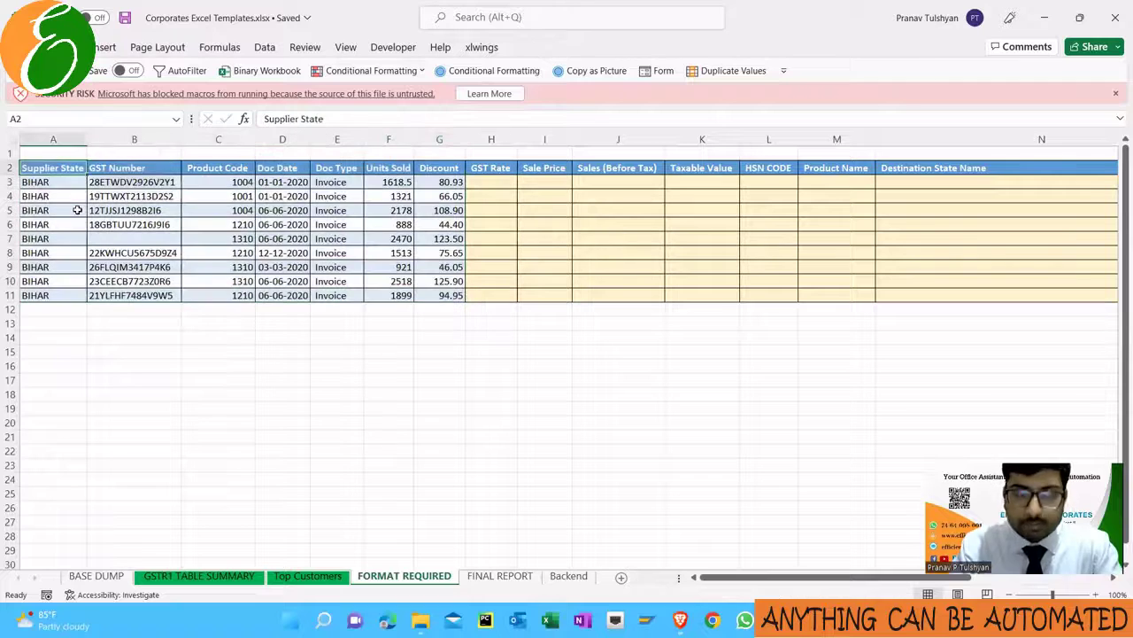
pyautogui.press('Right')
pyautogui.press('Right')
pyautogui.press('Right')
pyautogui.press('Right')
pyautogui.press('Right')
pyautogui.press('Right')
pyautogui.press('Down')
pyautogui.press('Right')
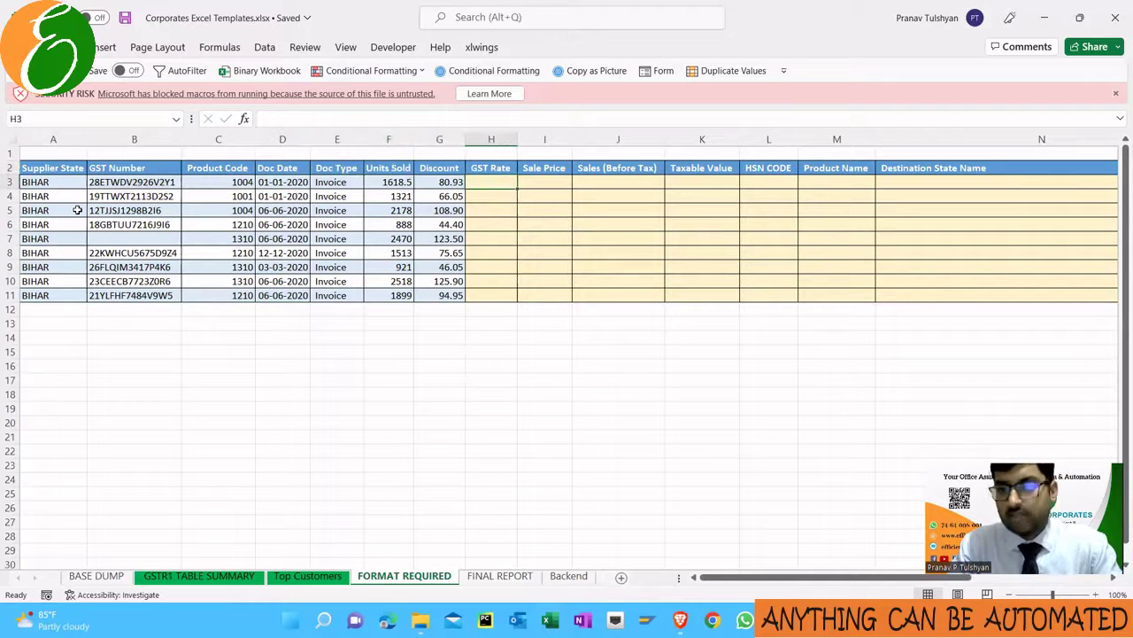
# Step across the empty Sale Price, Sales (Before Tax), Taxable Value, HSN CODE, Product Name and Destination State Name columns
pyautogui.press('Right')
pyautogui.press('Right')
pyautogui.press('Right')
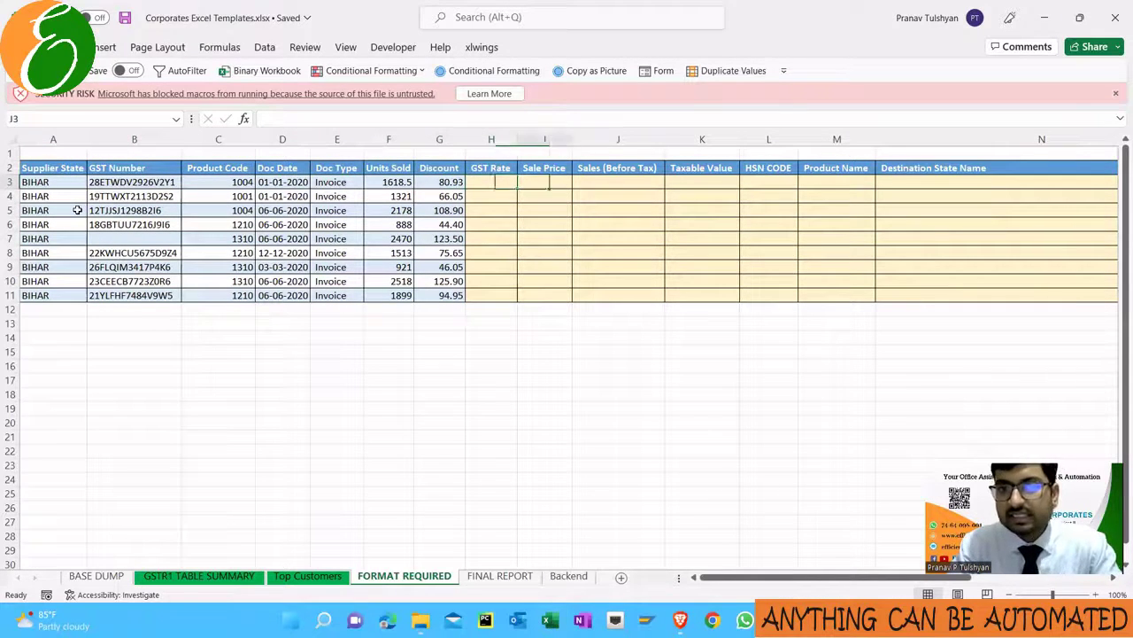
pyautogui.press('Left')
pyautogui.press('Left')
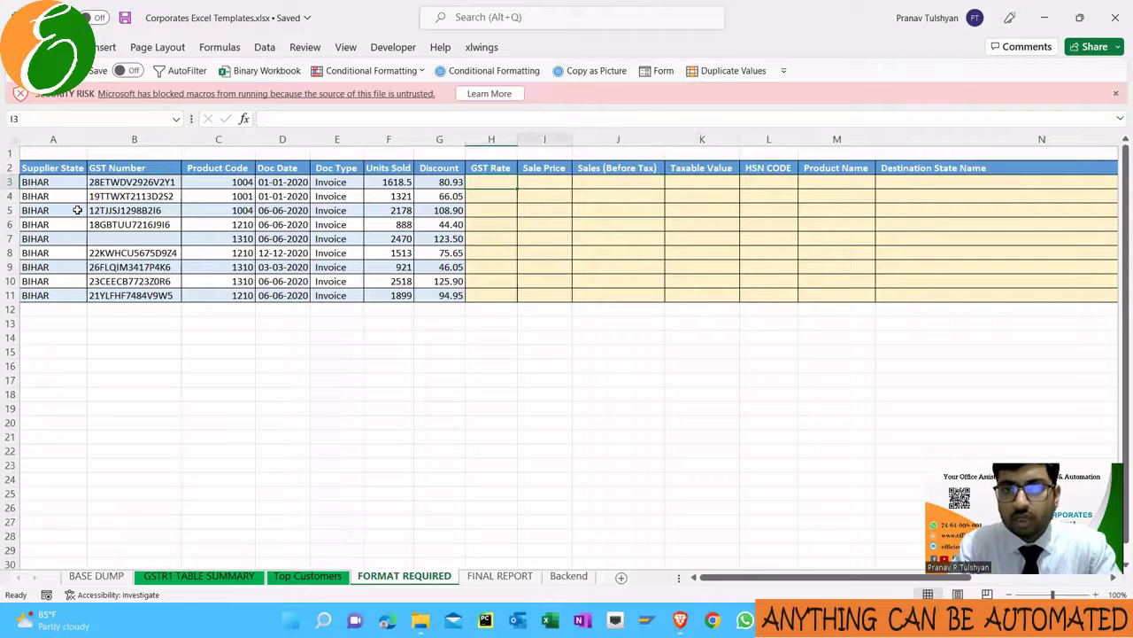
pyautogui.press('Right')
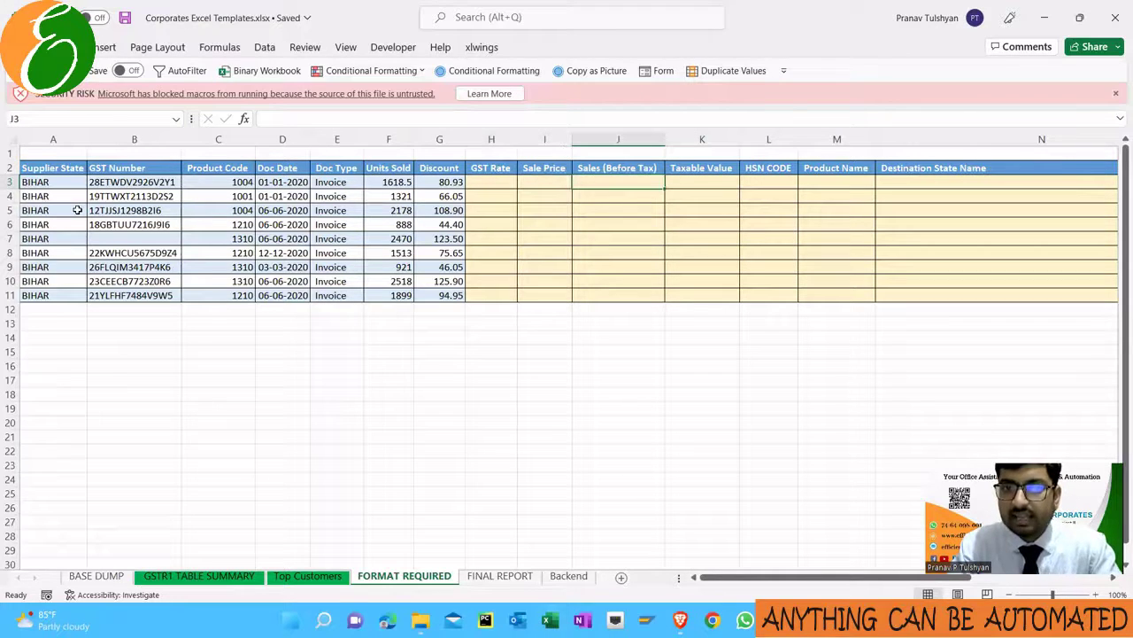
pyautogui.press('Left')
pyautogui.press('Left')
pyautogui.press('Left')
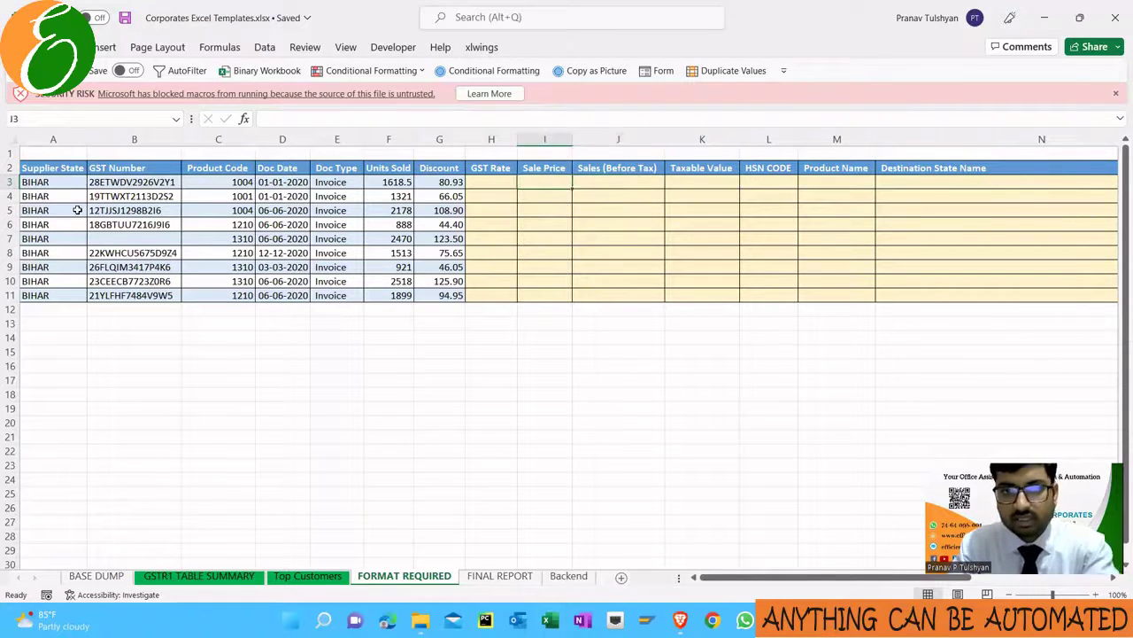
pyautogui.press('Right')
pyautogui.press('Right')
pyautogui.press('Right')
pyautogui.press('Right')
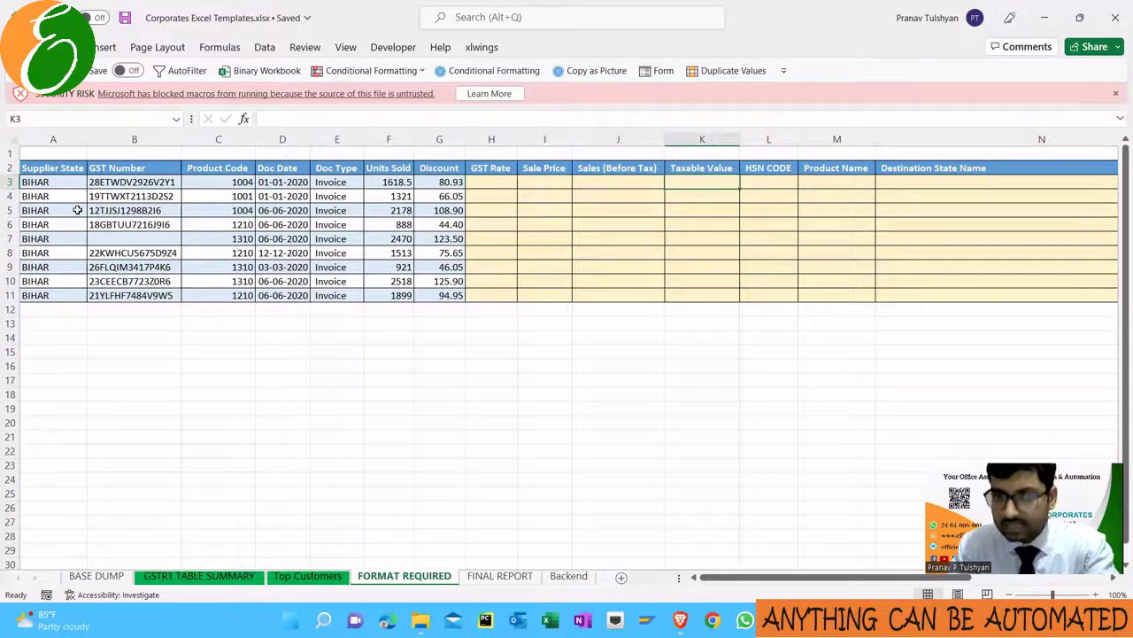
pyautogui.press('Right')
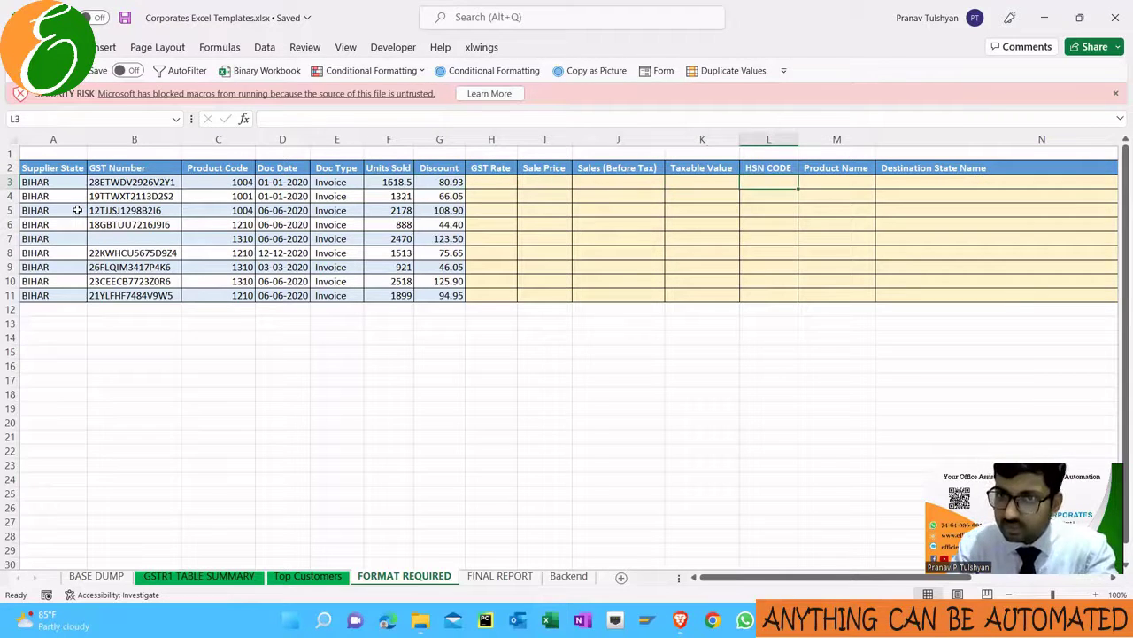
pyautogui.press('Right')
pyautogui.press('Right')
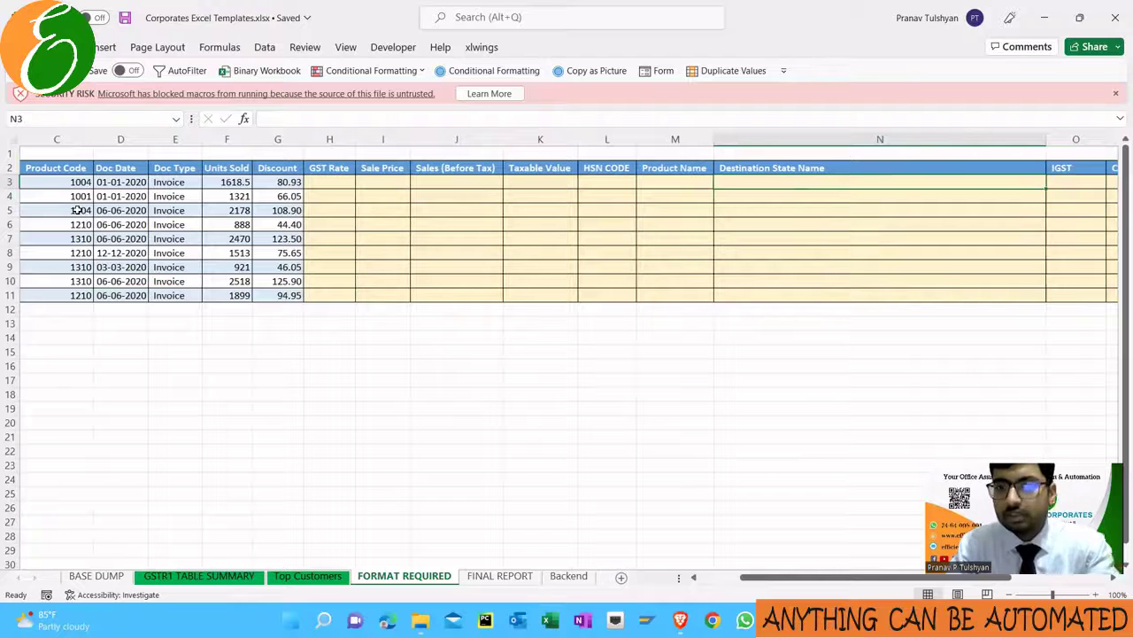
pyautogui.press('Right')
pyautogui.press('Left')
pyautogui.press('Up')
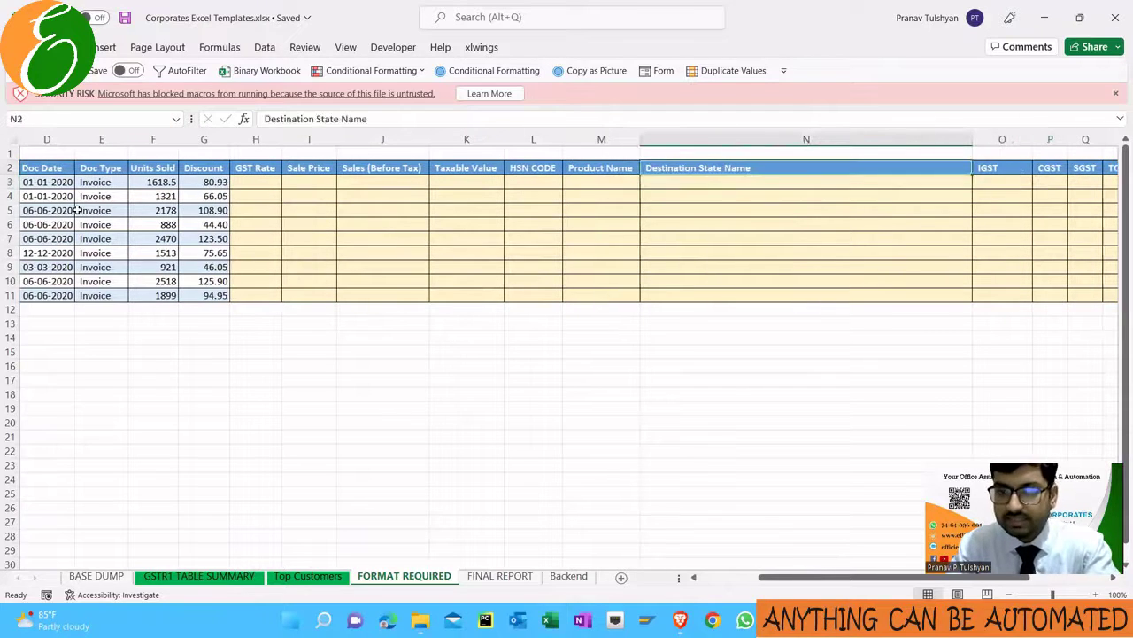
# Check the first row's Doc Type, then the CGST and CUSTOMER NAME columns
pyautogui.press('Home')
pyautogui.press('Down')
pyautogui.press('Right')
pyautogui.press('Right')
pyautogui.press('Right')
pyautogui.press('Right')
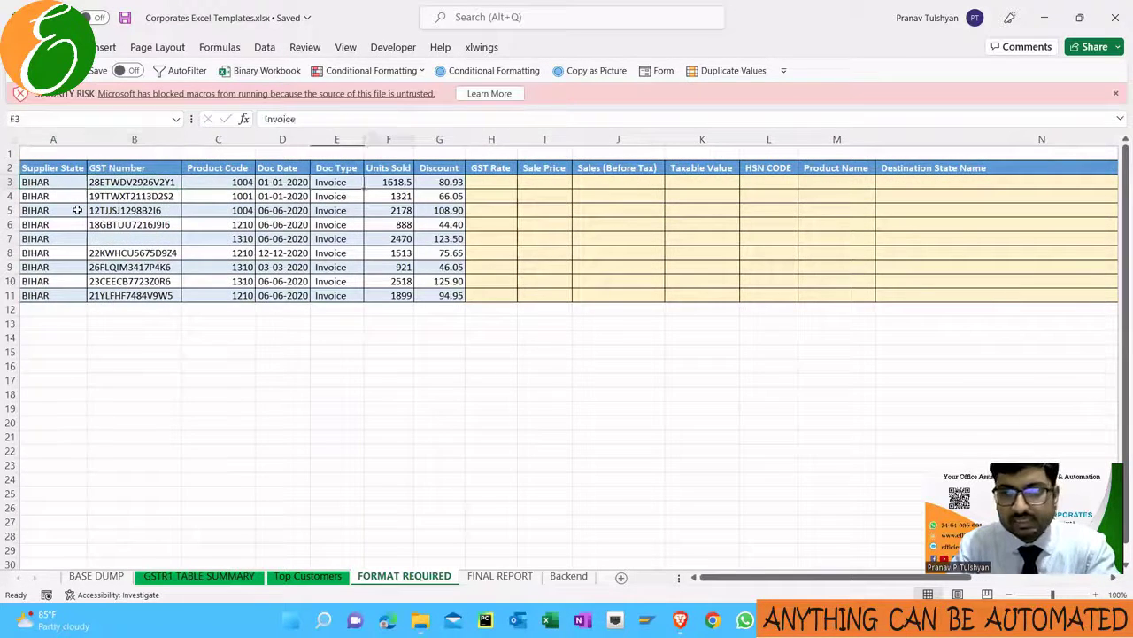
pyautogui.press('Right')
pyautogui.press('Right')
pyautogui.press('Right')
pyautogui.press('Right')
pyautogui.press('Right')
pyautogui.press('Right')
pyautogui.press('Right')
pyautogui.press('Right')
pyautogui.press('Right')
pyautogui.press('Right')
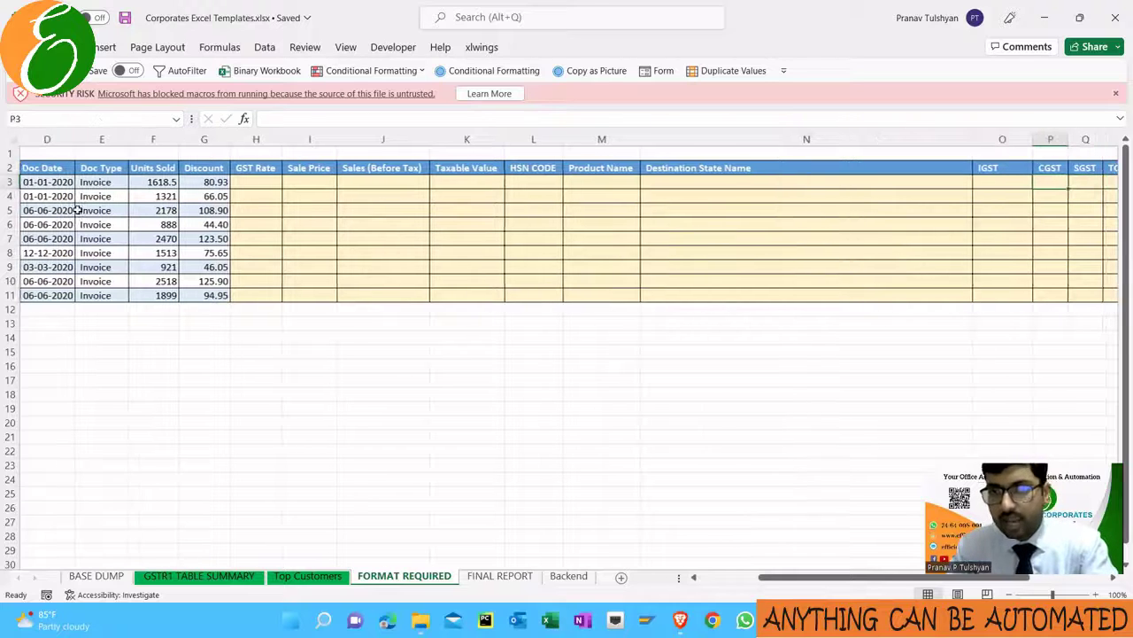
pyautogui.press('Right')
pyautogui.press('Right')
pyautogui.press('Right')
pyautogui.press('Right')
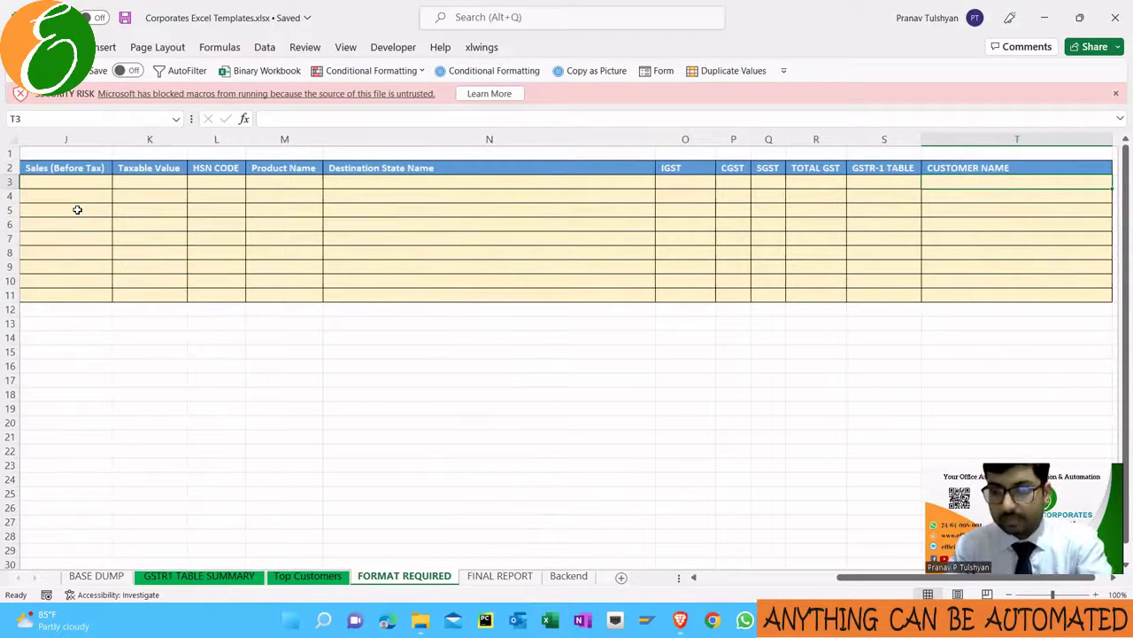
pyautogui.press('Up')
# Check the first row's Units Sold and Discount values and the empty GST Rate cell
pyautogui.hotkey('ctrl', 'Left')
pyautogui.press('Down')
pyautogui.press('Right')
pyautogui.press('Right')
pyautogui.press('Right')
pyautogui.press('Right')
pyautogui.press('Right')
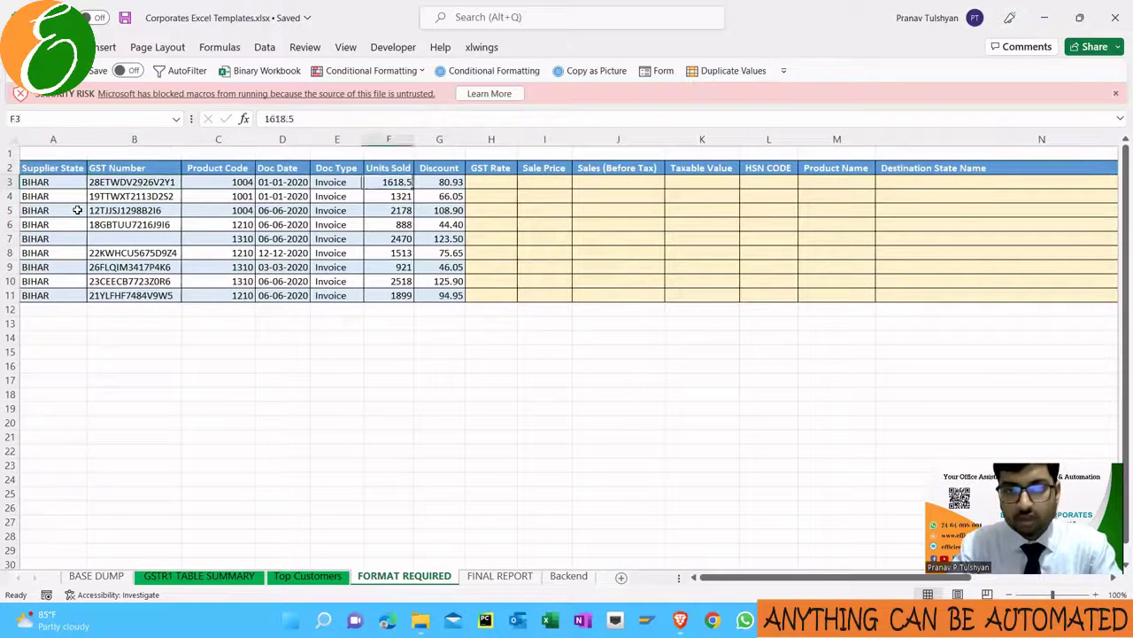
pyautogui.press('Right')
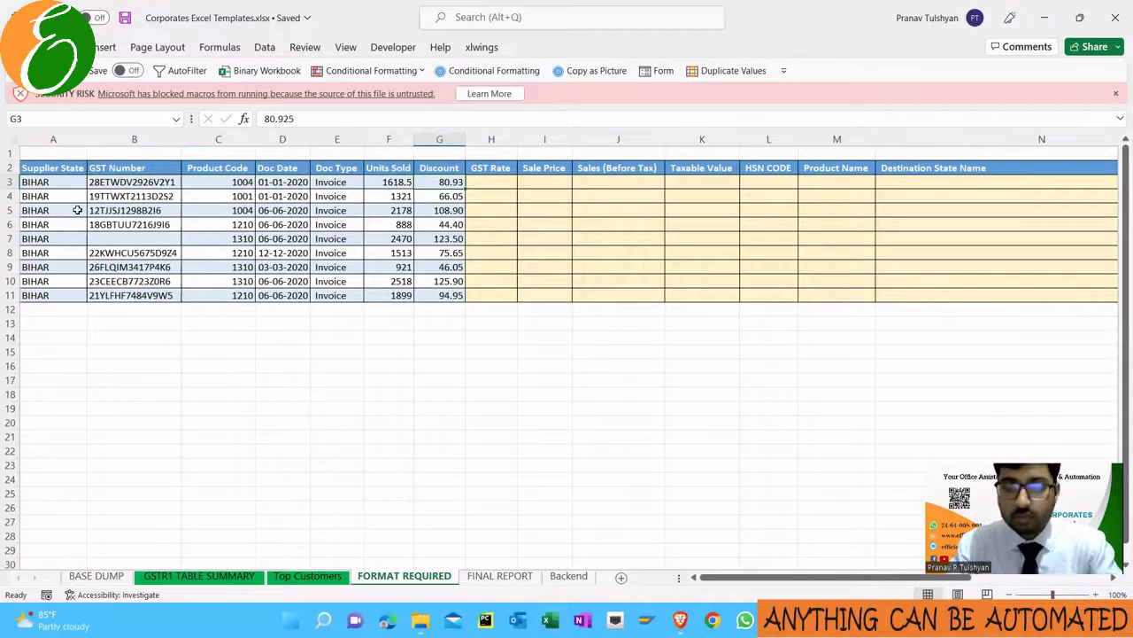
pyautogui.press('Up')
pyautogui.press('Left')
pyautogui.press('Right')
pyautogui.press('Right')
pyautogui.press('Down')
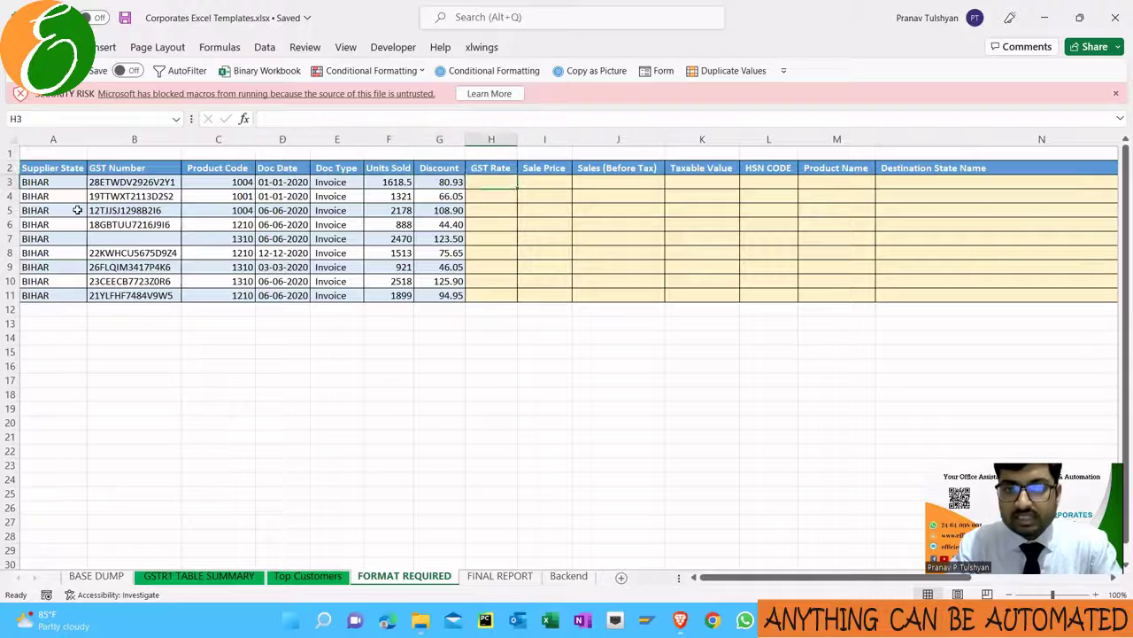
pyautogui.press('Left')
# Select the Discount values, then the whole Product Code column C2:C11
pyautogui.hotkey('ctrl', 'shift', 'Down')
pyautogui.press('Up')
pyautogui.press('Left')
pyautogui.press('Left')
pyautogui.press('Left')
pyautogui.press('Left')
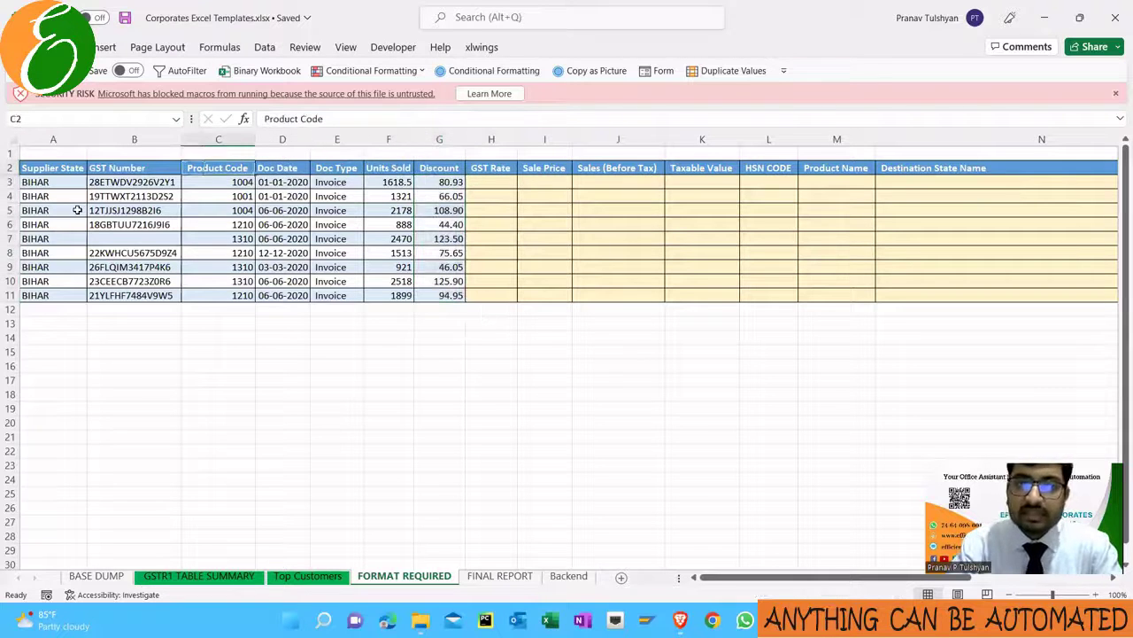
pyautogui.hotkey('ctrl', 'shift', 'Down')
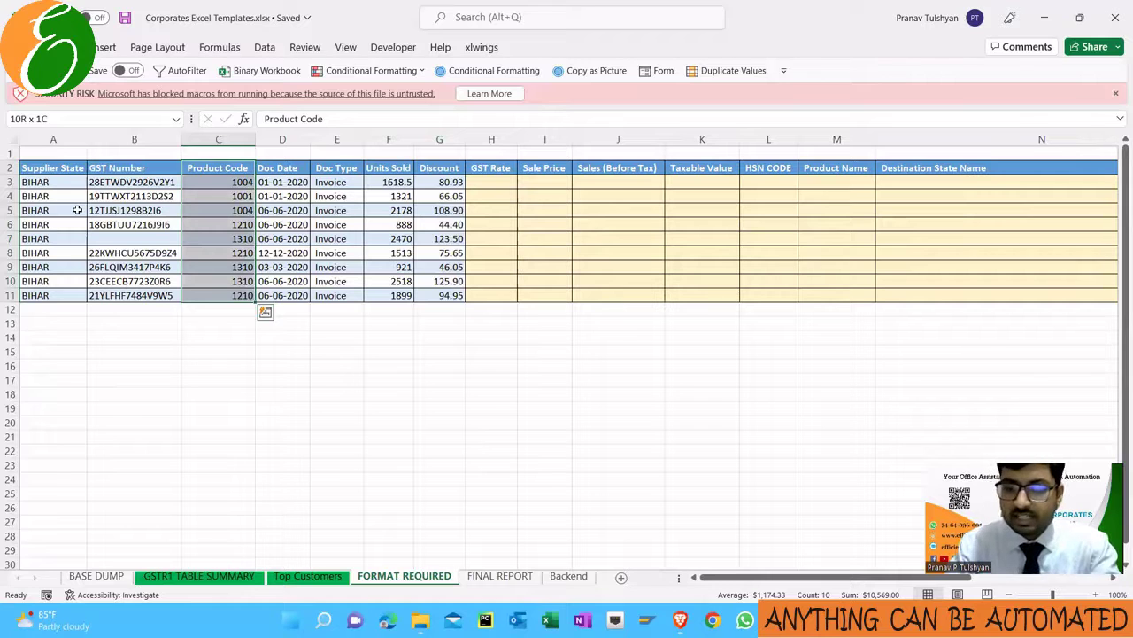
# On the Backend sheet, select the whole PRODUCT_CODE_MASTERS table
pyautogui.hotkey('ctrl', 'pagedown')
pyautogui.hotkey('ctrl', 'pagedown')
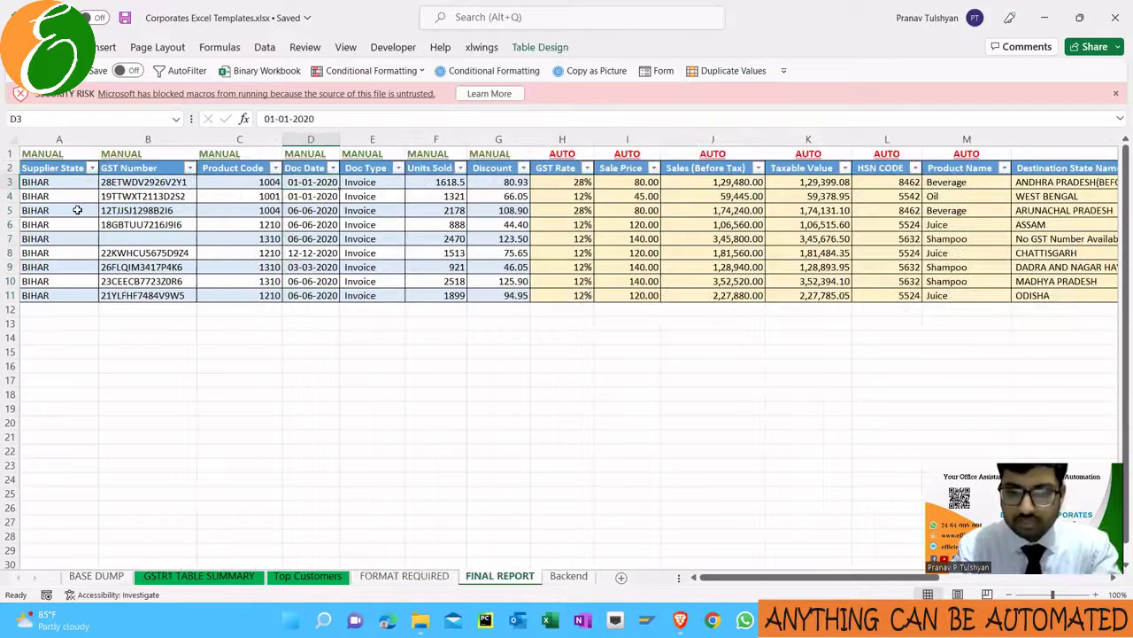
pyautogui.press('Up')
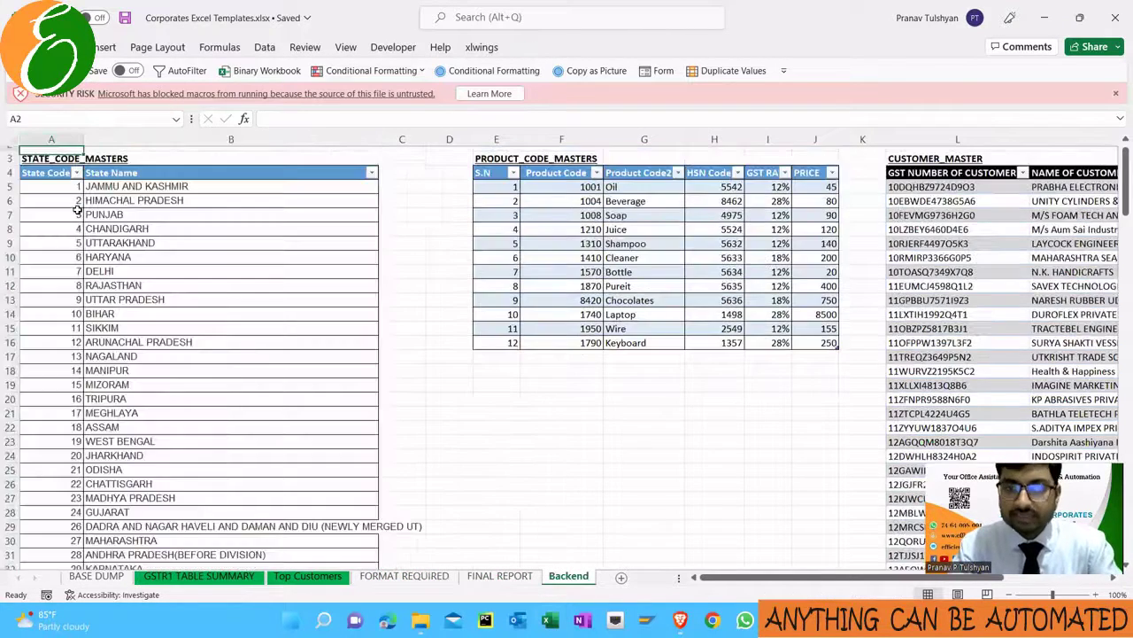
pyautogui.press('Right')
pyautogui.press('Right')
pyautogui.scroll(1, 77, 209)
pyautogui.press('Right')
pyautogui.press('Right')
pyautogui.press('Down')
pyautogui.hotkey('ctrl', 'shift', 'Right')
pyautogui.hotkey('ctrl', 'shift', 'Down')
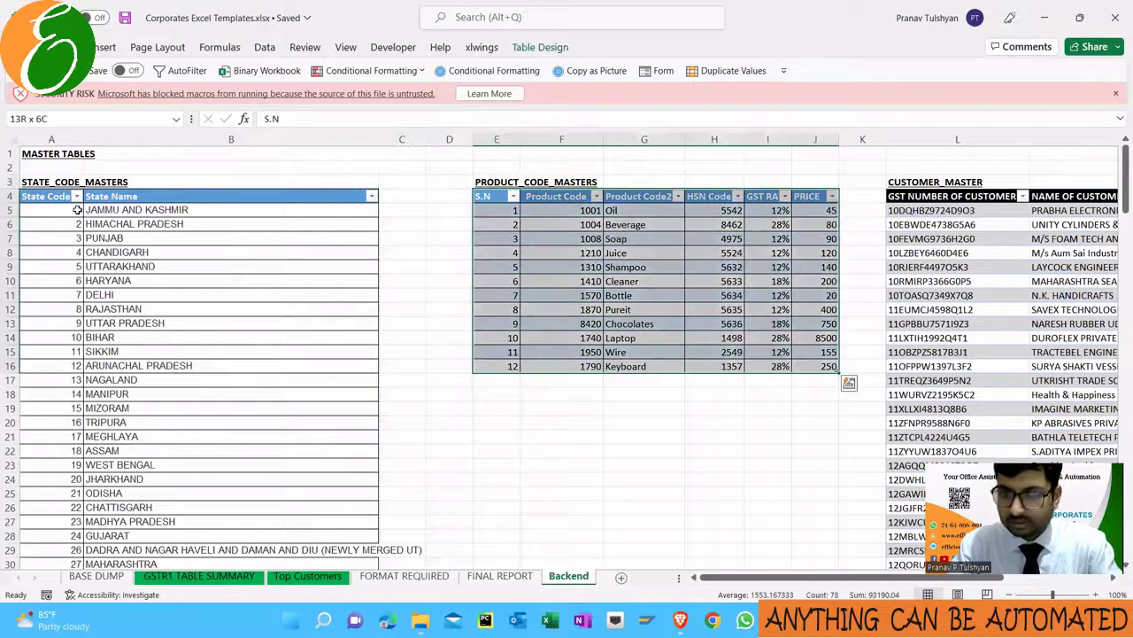
# Select each master column in turn (Product Code, product name, HSN Code, GST rate, PRICE), then the full table
pyautogui.press('Right')
pyautogui.press('Down')
pyautogui.hotkey('ctrl', 'shift', 'Down')
pyautogui.press('Right')
pyautogui.hotkey('ctrl', 'shift', 'Down')
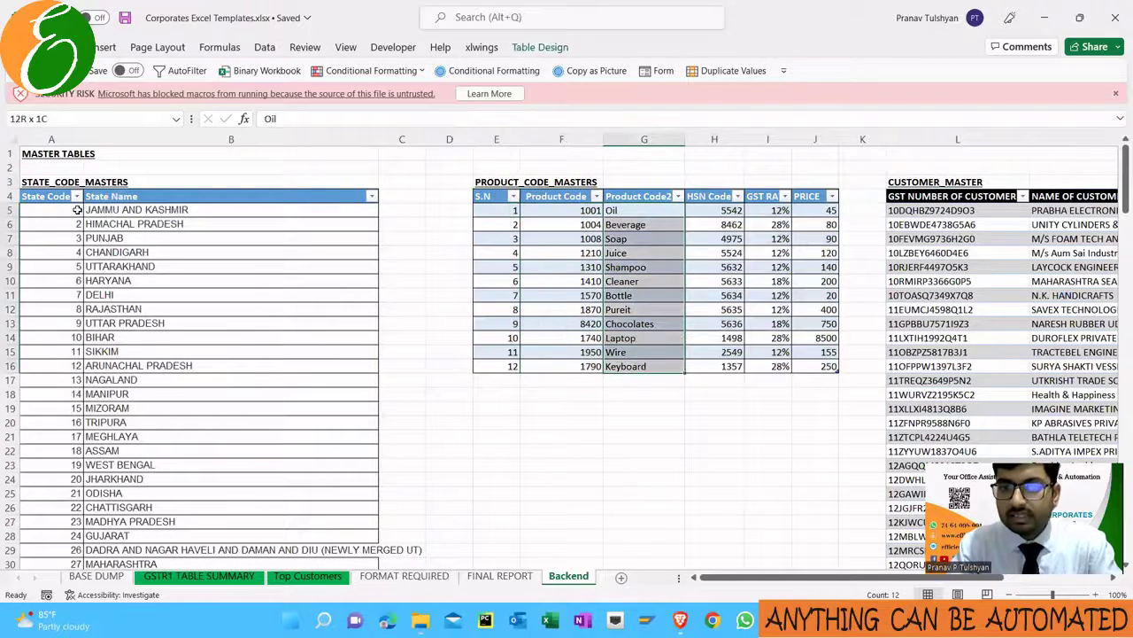
pyautogui.press('Right')
pyautogui.hotkey('ctrl', 'shift', 'Down')
pyautogui.press('Right')
pyautogui.hotkey('ctrl', 'shift', 'Down')
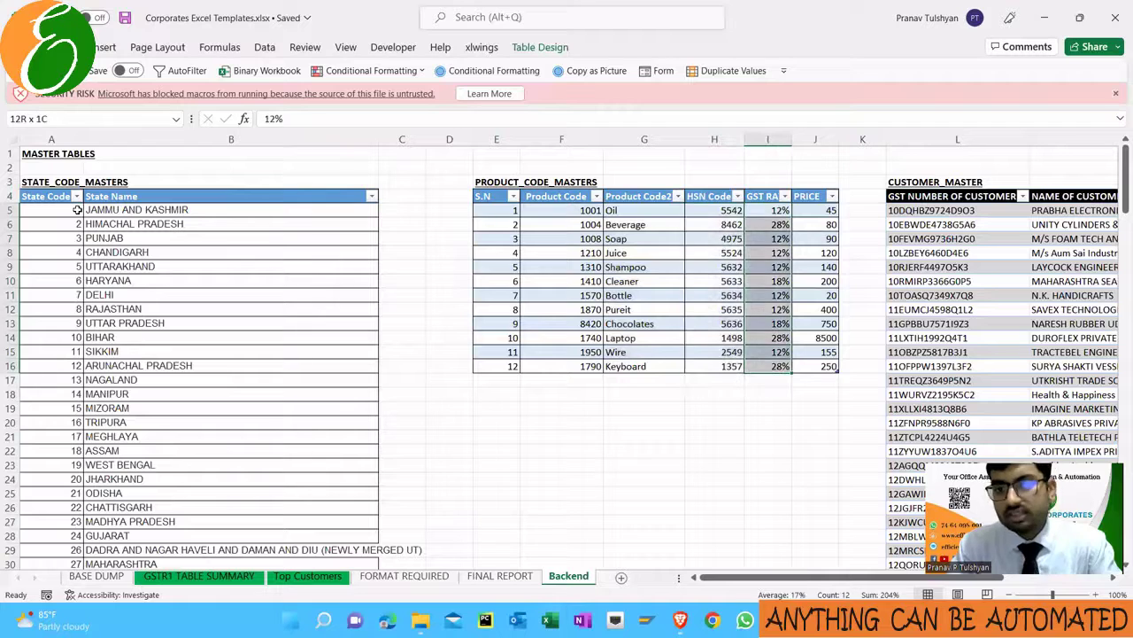
pyautogui.press('Right')
pyautogui.hotkey('ctrl', 'shift', 'Down')
pyautogui.press('Up')
pyautogui.hotkey('ctrl', 'shift', 'Left')
pyautogui.hotkey('ctrl', 'shift', 'Down')
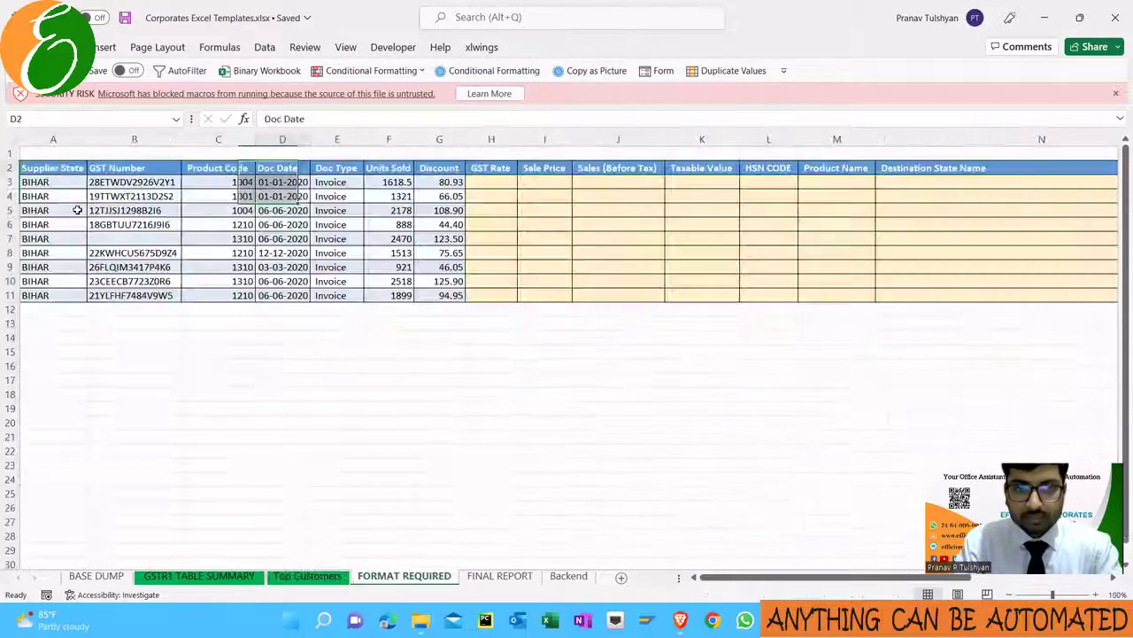
# Select H3:I3 and start a VLOOKUP on the row's Product Code C3
pyautogui.press('Right')
pyautogui.press('Right')
pyautogui.press('Right')
pyautogui.press('Right')
pyautogui.press('Down')
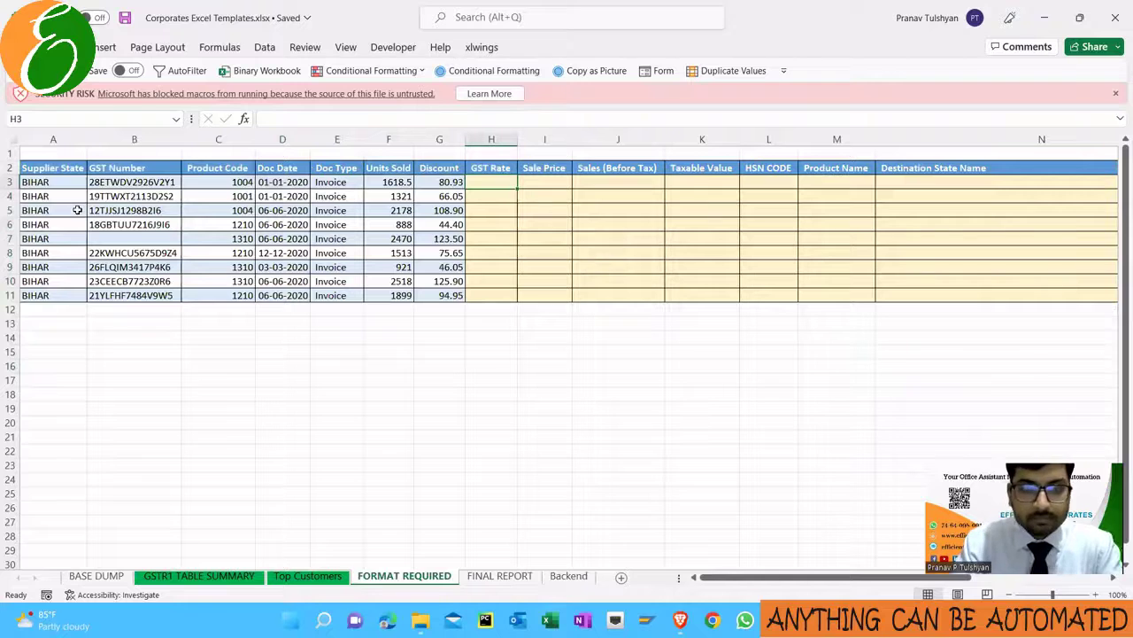
pyautogui.hotkey('shift', 'Right')
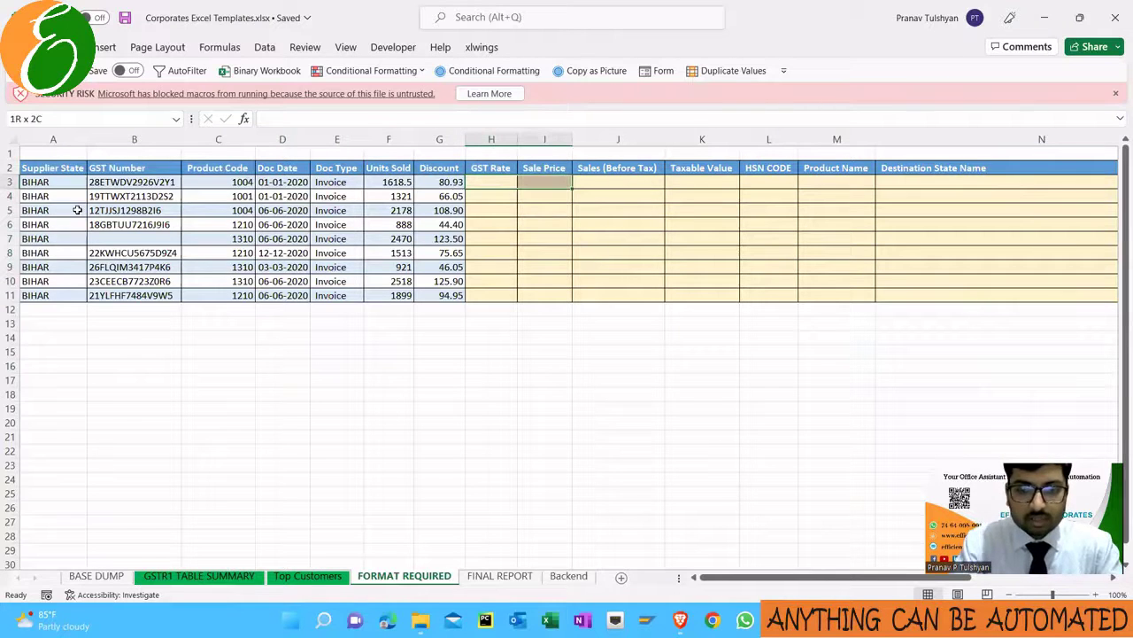
pyautogui.write('=vl')
pyautogui.press('Tab')
pyautogui.press('Left')
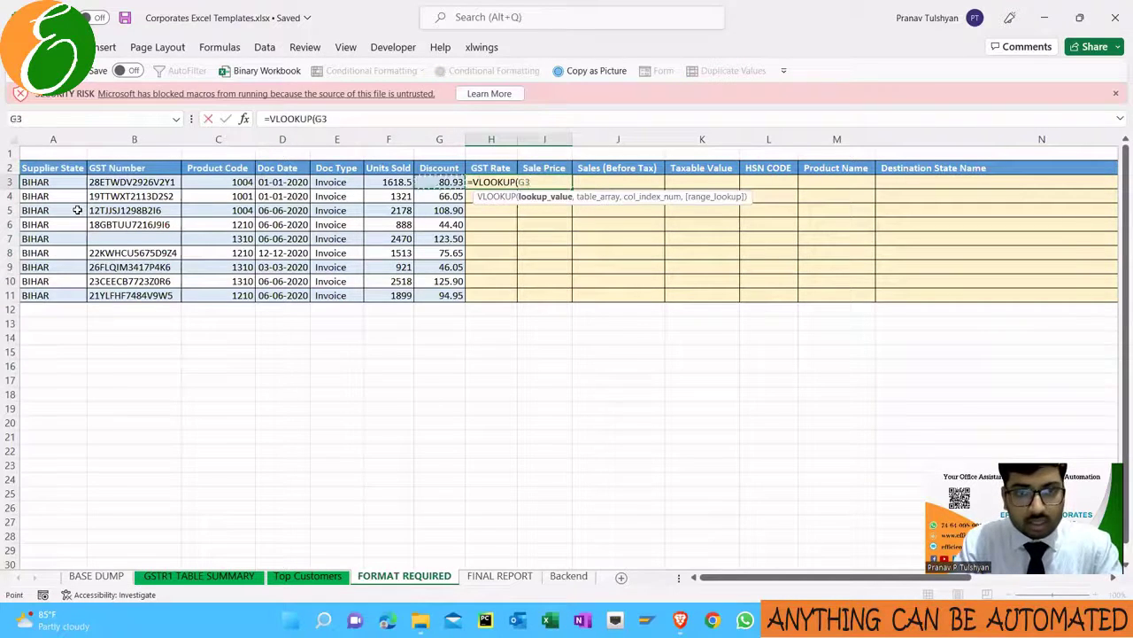
pyautogui.press('Left')
pyautogui.press('Left')
pyautogui.press('Left')
pyautogui.press('Left')
pyautogui.write(',')
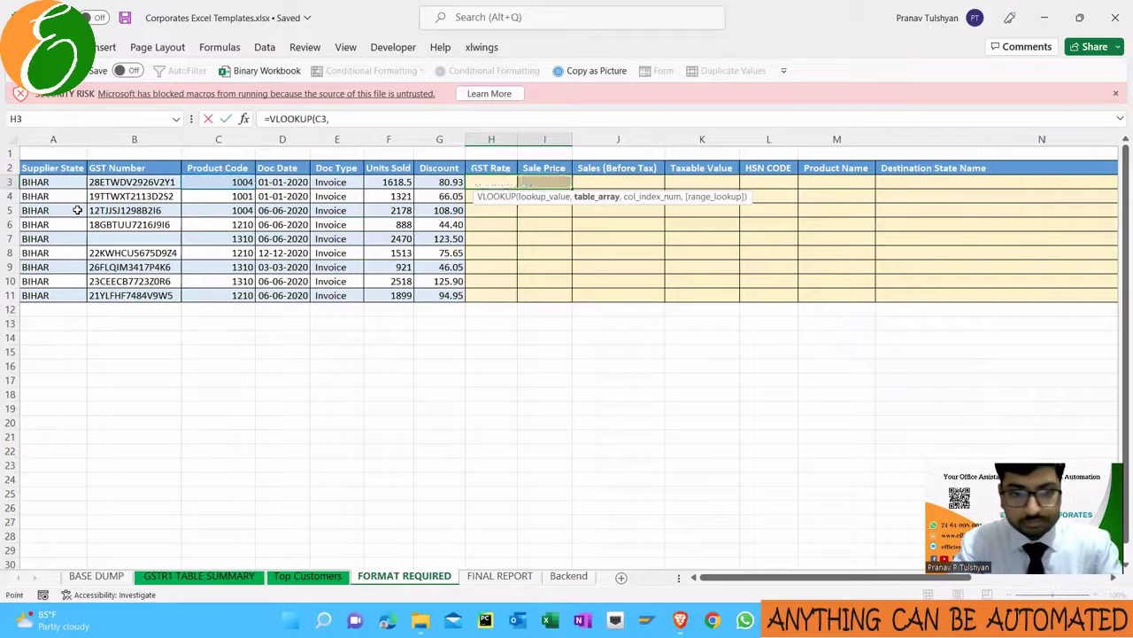
# Finish =VLOOKUP(C3,Backend!F:J,{4,5},) to return GST Rate and Sale Price for every row
pyautogui.hotkey('ctrl', 'pagedown')
pyautogui.hotkey('ctrl', 'pagedown')
pyautogui.press('Right')
pyautogui.press('Right')
pyautogui.press('Right')
pyautogui.press('Right')
pyautogui.press('Right')
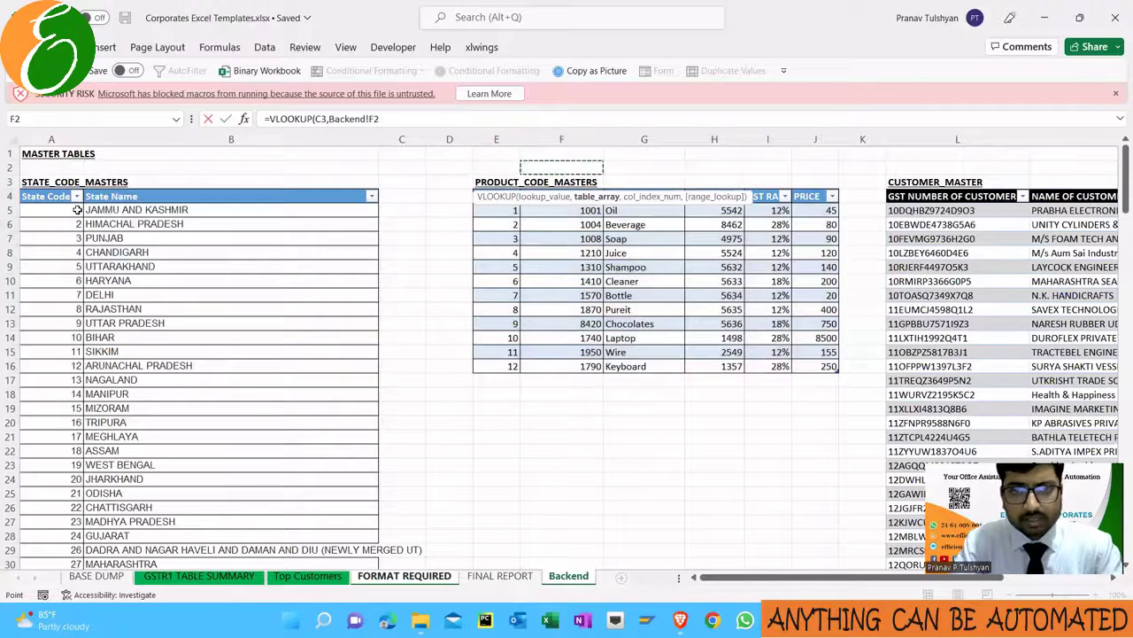
pyautogui.hotkey('ctrl', 'space')
pyautogui.hotkey('shift', 'Right')
pyautogui.hotkey('shift', 'Right')
pyautogui.hotkey('shift', 'Right')
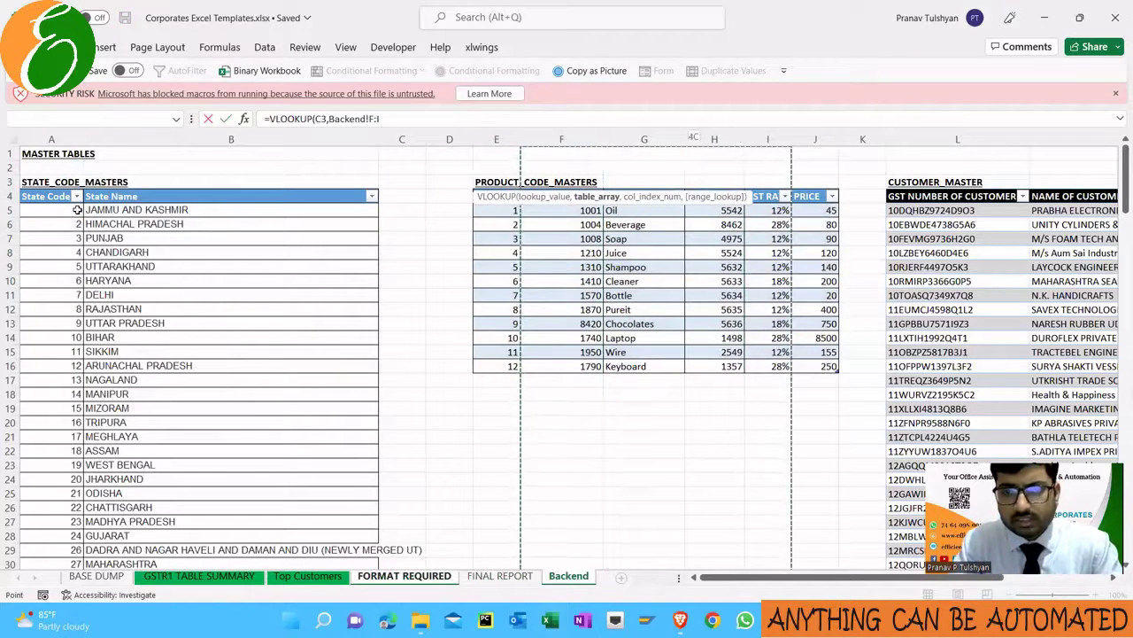
pyautogui.hotkey('shift', 'Right')
pyautogui.write(',')
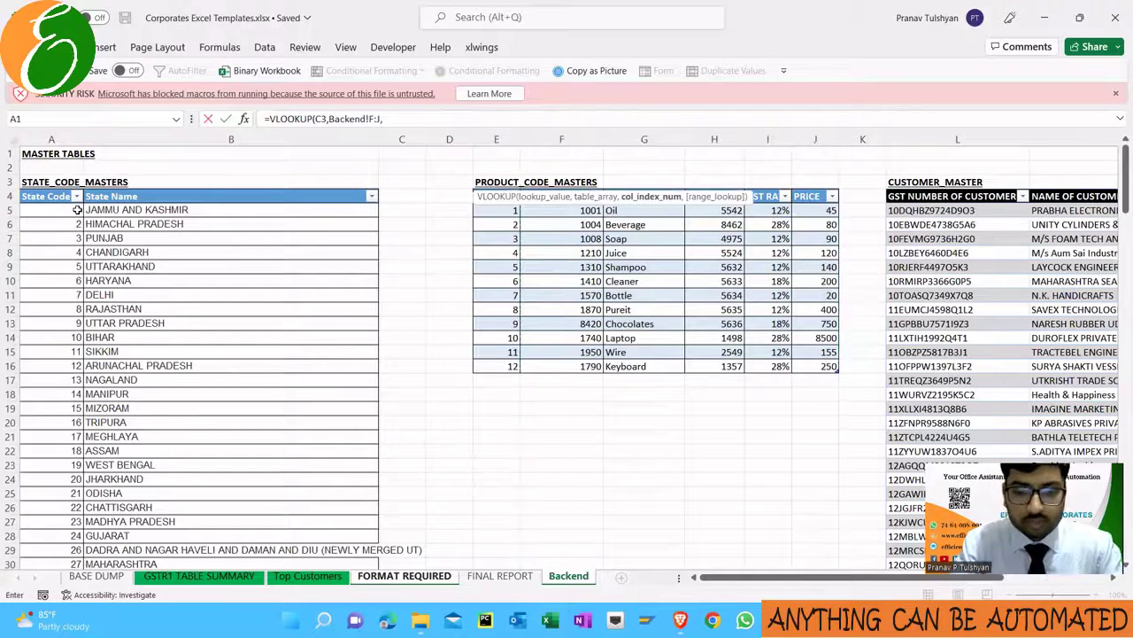
pyautogui.write('{4,5')
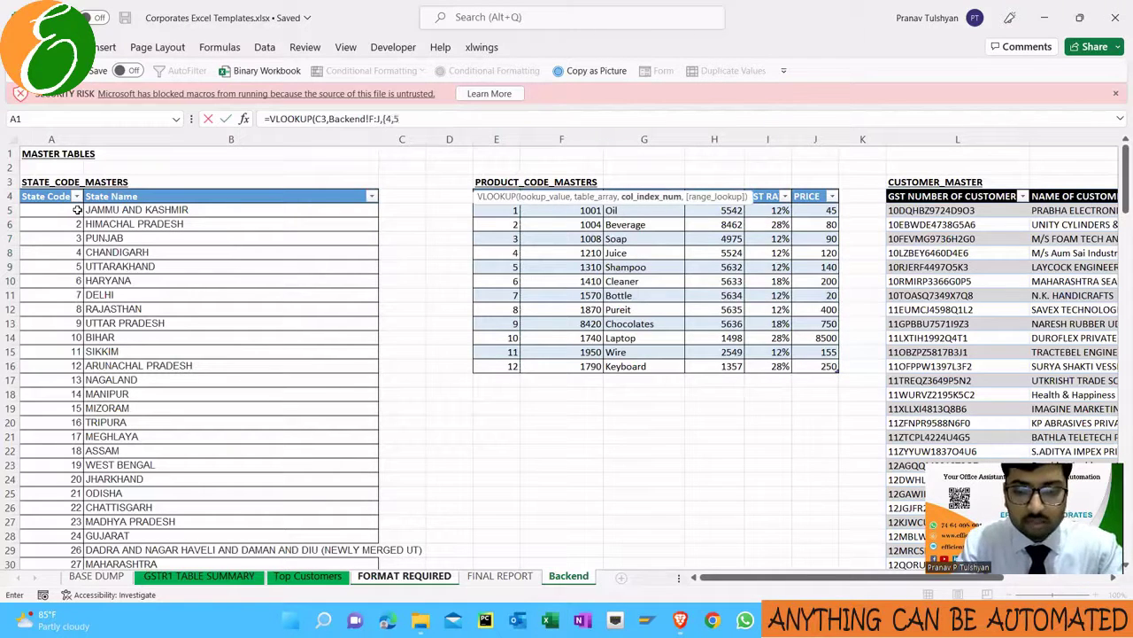
pyautogui.write('},')
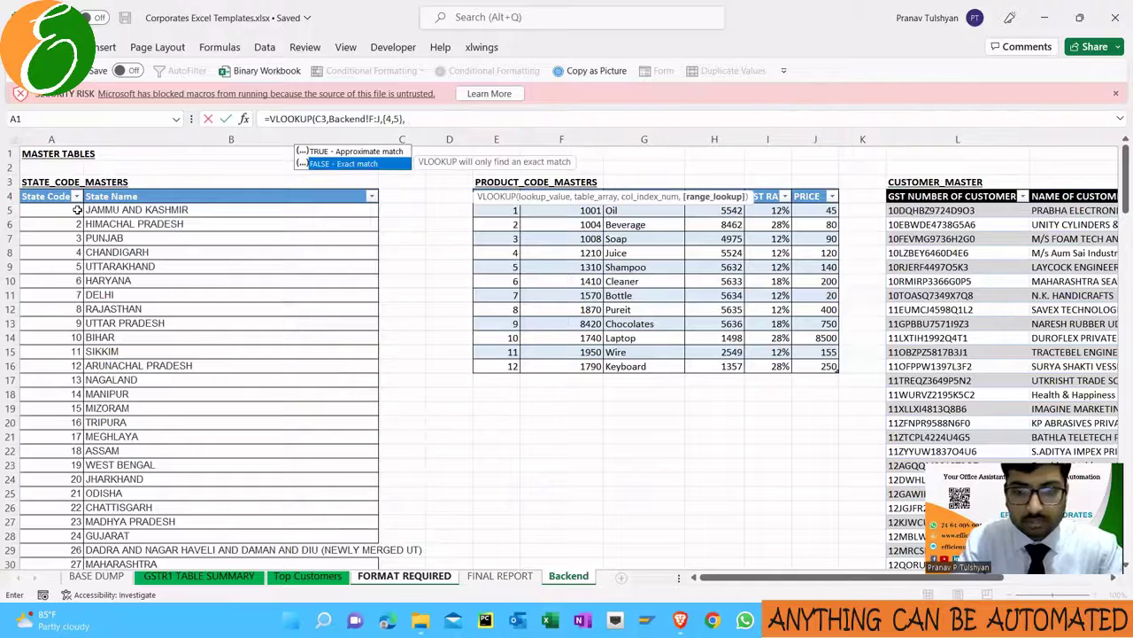
pyautogui.write(')')
pyautogui.press('Return')
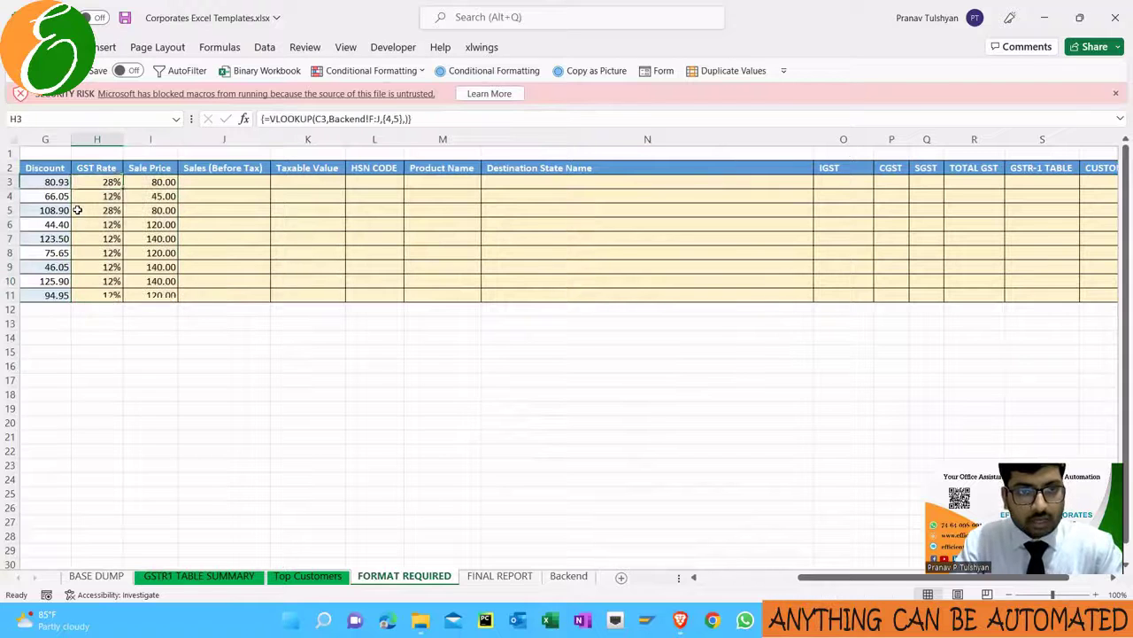
pyautogui.press('Up')
pyautogui.press('Left')
pyautogui.press('Home')
# Enter =I3*F3 (Sale Price × Units Sold) in the first Sales (Before Tax) cell
pyautogui.press('Right')
pyautogui.press('Right')
pyautogui.press('Right')
pyautogui.press('Right')
pyautogui.press('Right')
pyautogui.press('Right')
pyautogui.press('Right')
pyautogui.press('Right')
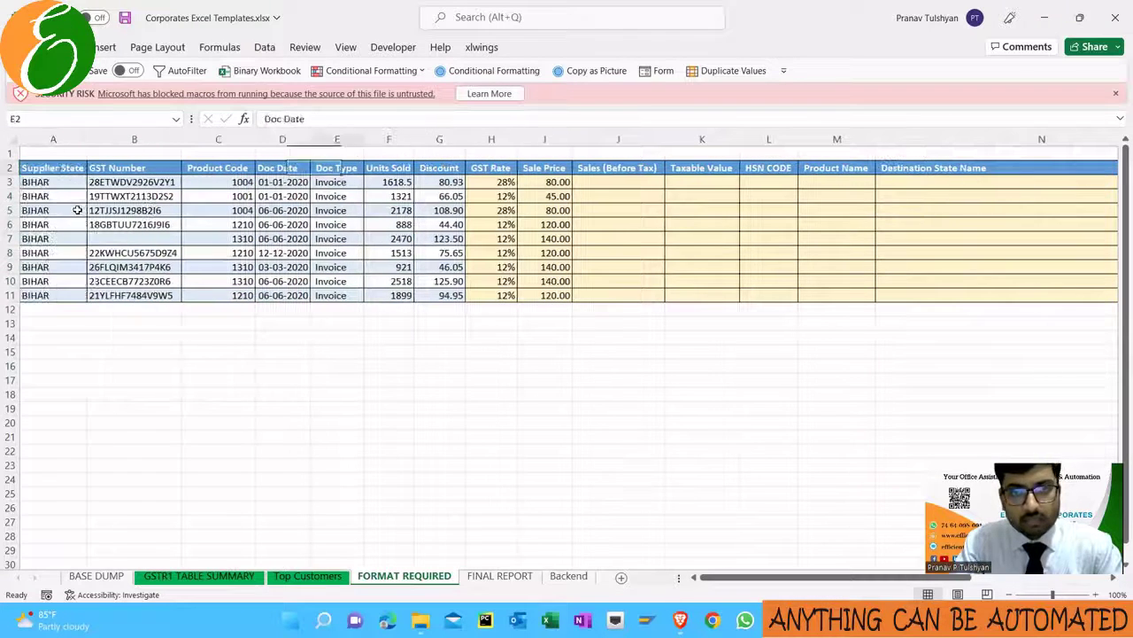
pyautogui.press('Down')
pyautogui.write('=')
pyautogui.press('Left')
pyautogui.write('*')
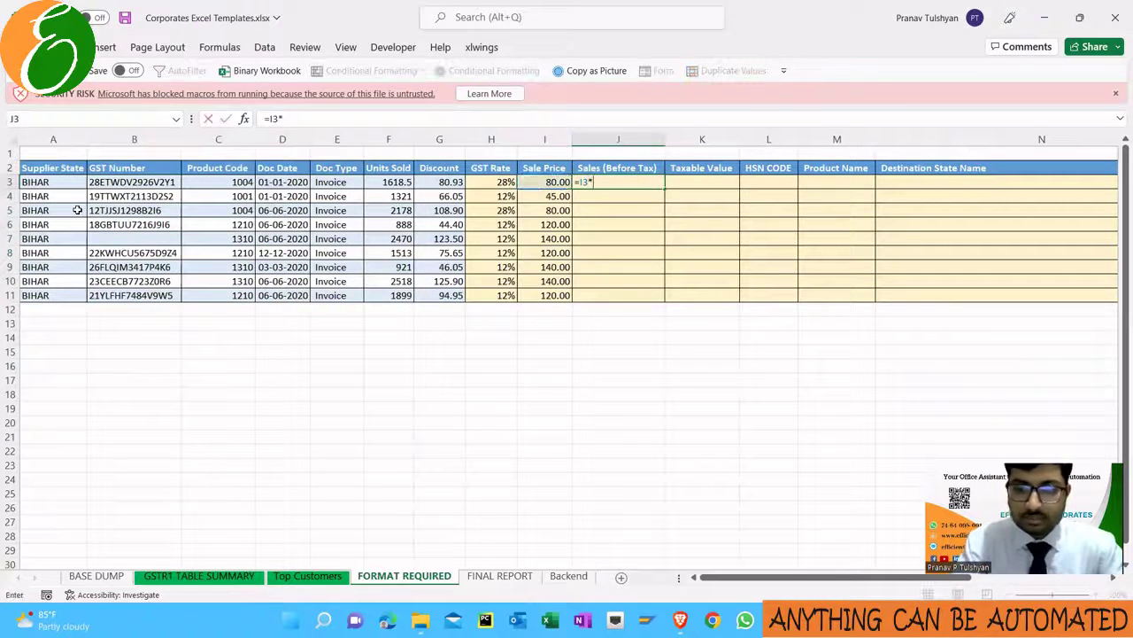
pyautogui.press('Left')
pyautogui.press('Left')
pyautogui.press('Left')
pyautogui.press('Left')
pyautogui.hotkey('ctrl', 'Return')
# Copy the sales formula down J3:J11, check row 11, then begin the Taxable Value formula in K3
pyautogui.hotkey('ctrl', 'c')
pyautogui.press('Left')
pyautogui.hotkey('ctrl', 'Down')
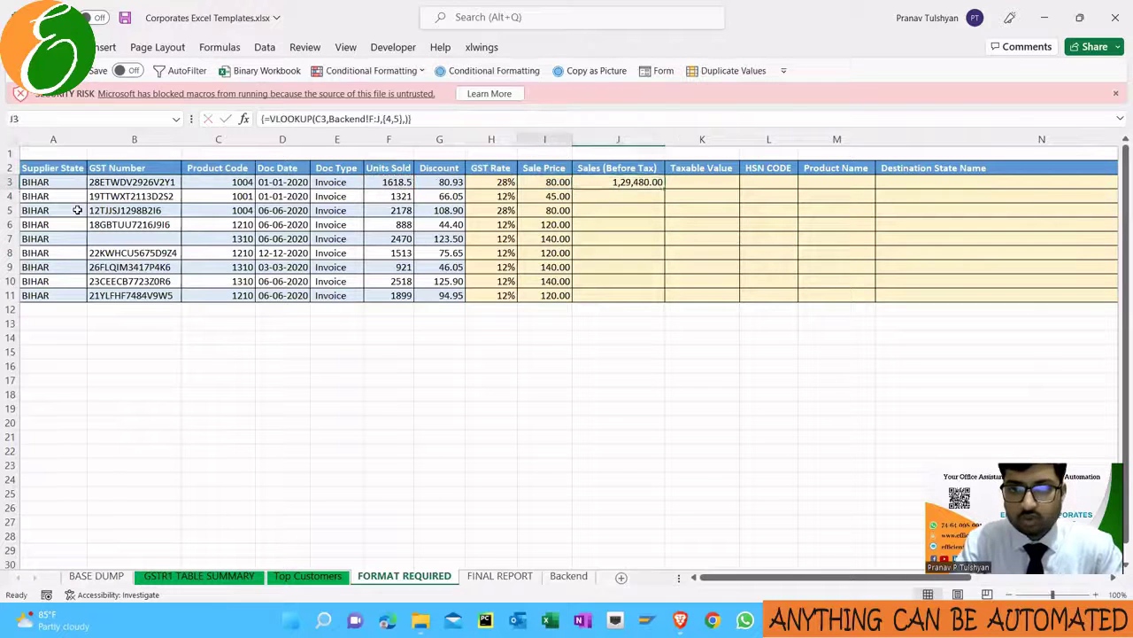
pyautogui.press('Right')
pyautogui.hotkey('ctrl', 'shift', 'Up')
pyautogui.hotkey('ctrl', 'v')
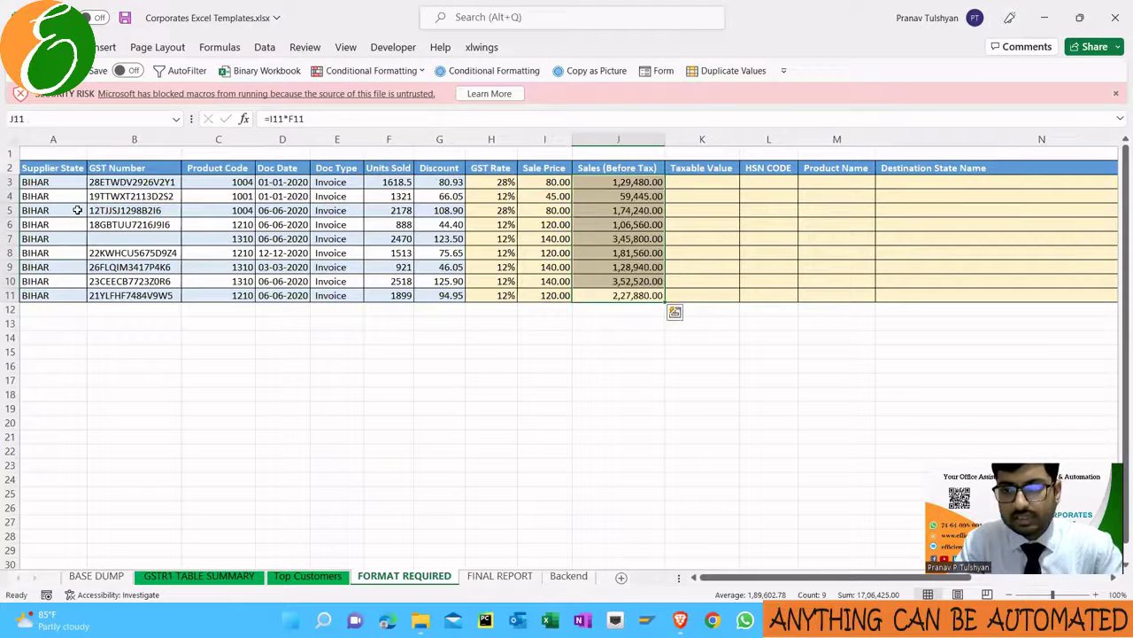
pyautogui.press('Down')
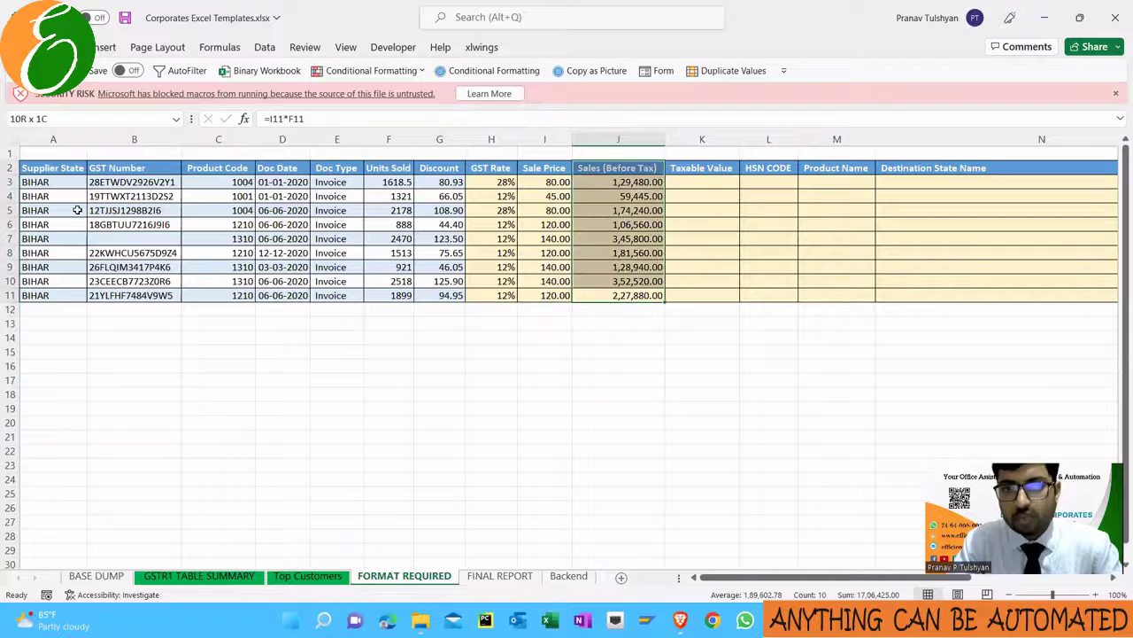
pyautogui.hotkey('shift', 'Up')
pyautogui.hotkey('shift', 'Up')
pyautogui.press('Up')
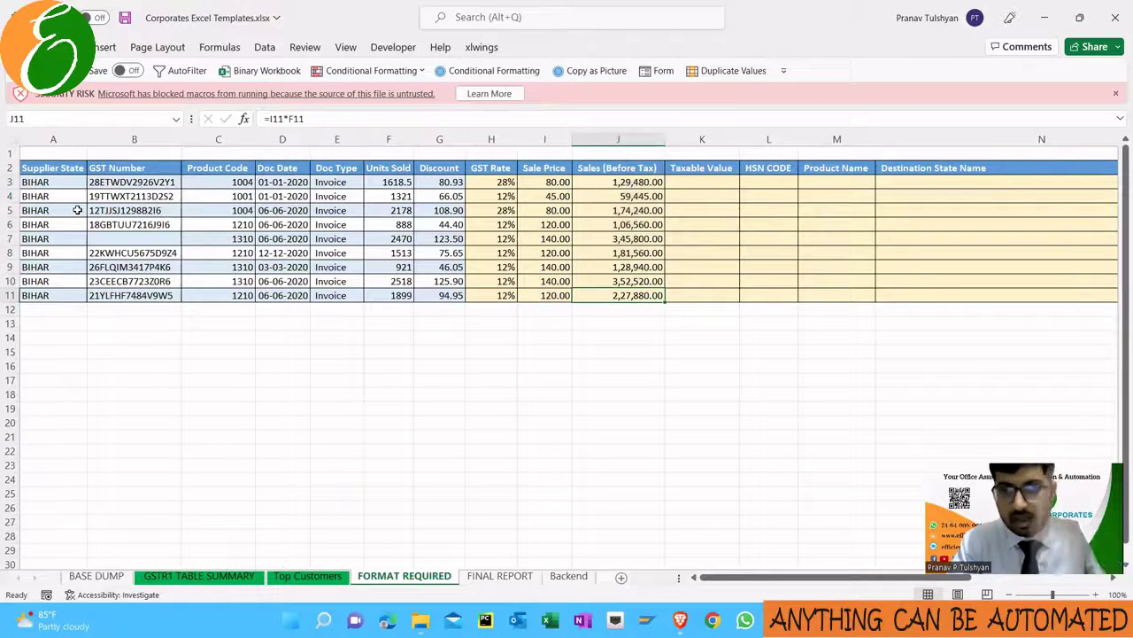
pyautogui.hotkey('ctrl', 'Up')
pyautogui.press('Down')
pyautogui.press('Right')
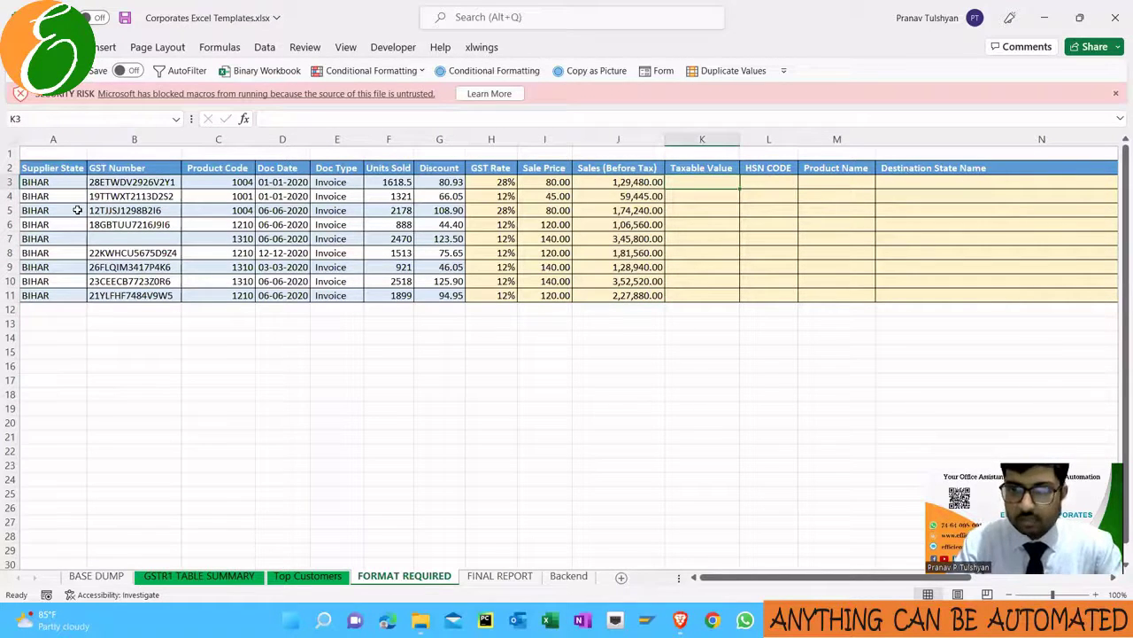
pyautogui.write('=')
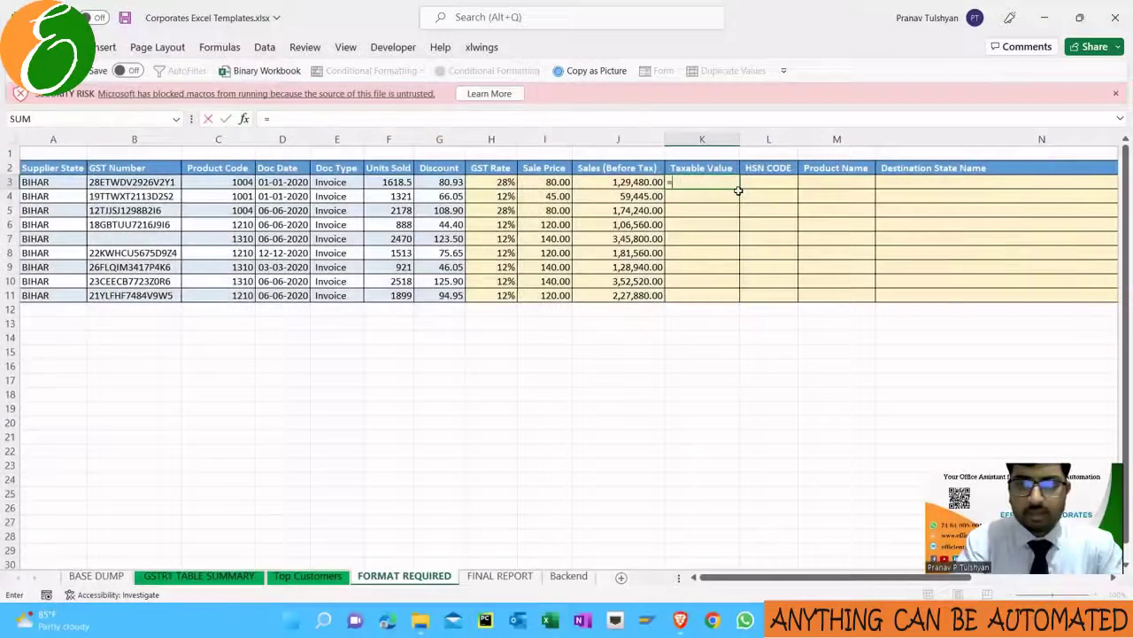
# Complete the Taxable Value formula =J3-G3 in K3 and fill it down to row 11
pyautogui.press('Left')
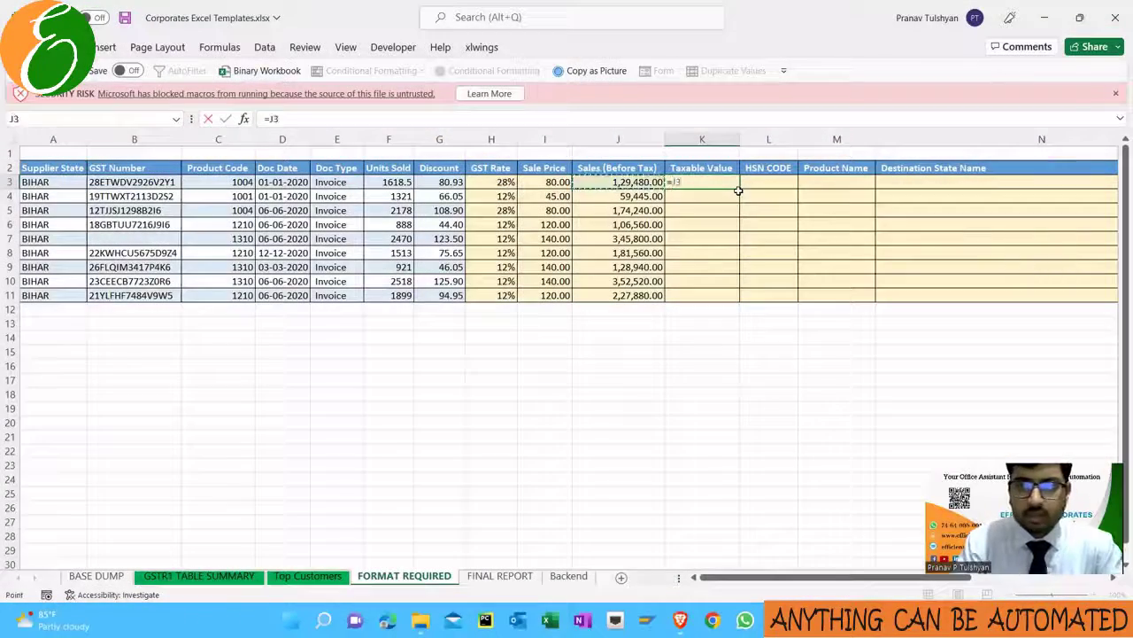
pyautogui.write('-')
pyautogui.press('Left')
pyautogui.press('Left')
pyautogui.press('Left')
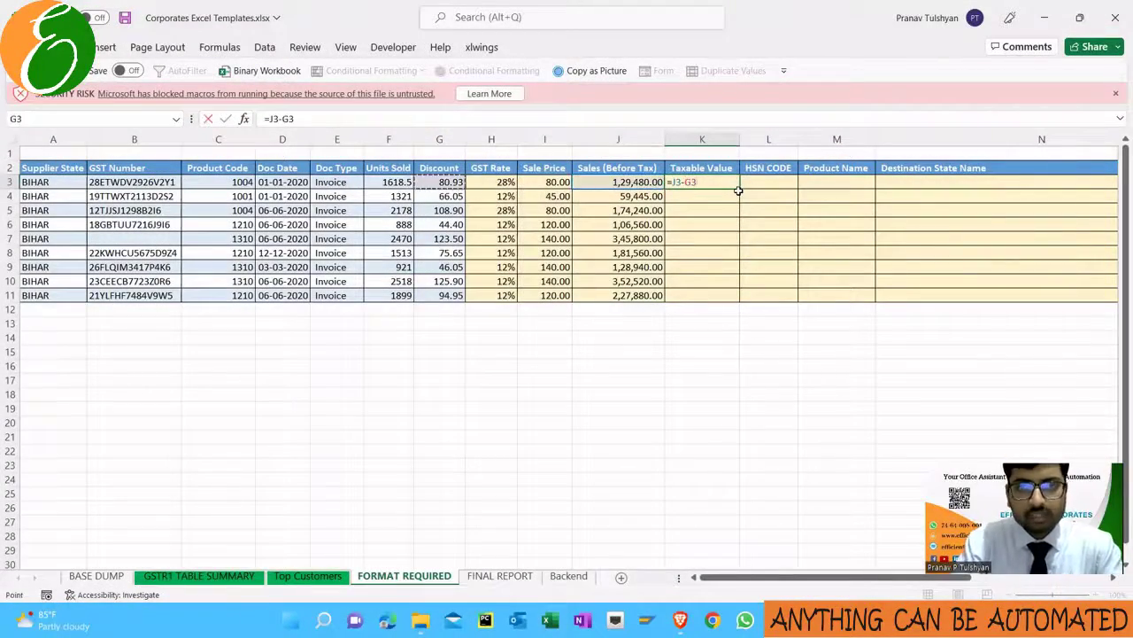
pyautogui.hotkey('ctrl', 'Return')
pyautogui.doubleClick(738, 188)
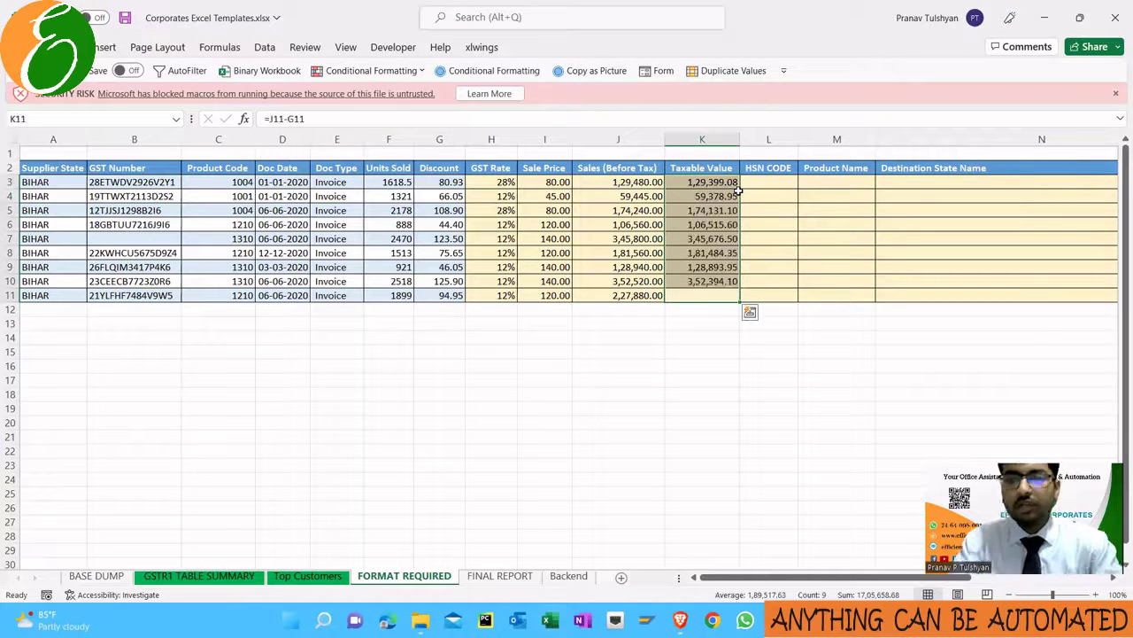
# Review the FORMAT REQUIRED columns and jump to the table's last row
pyautogui.press('Right')
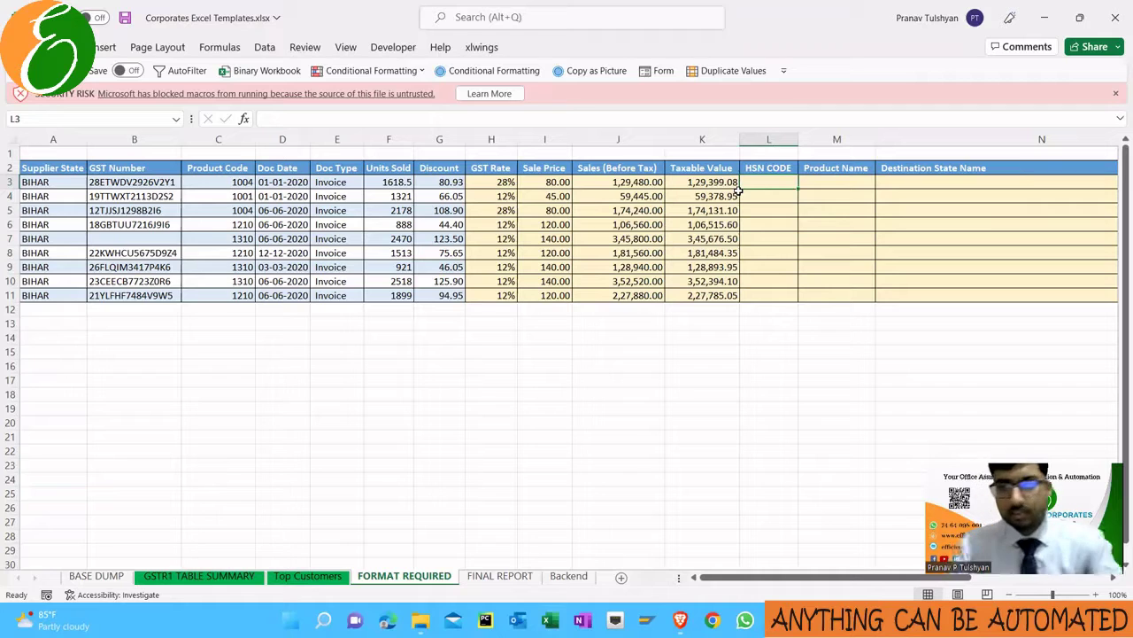
pyautogui.press('Right')
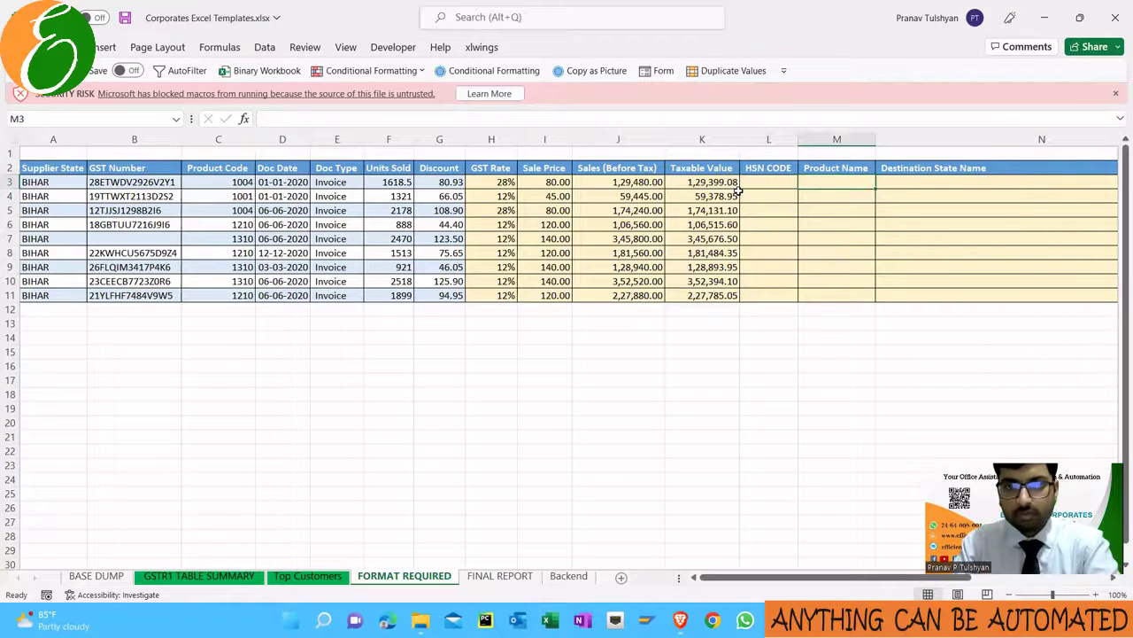
pyautogui.press('Right')
pyautogui.press('Right')
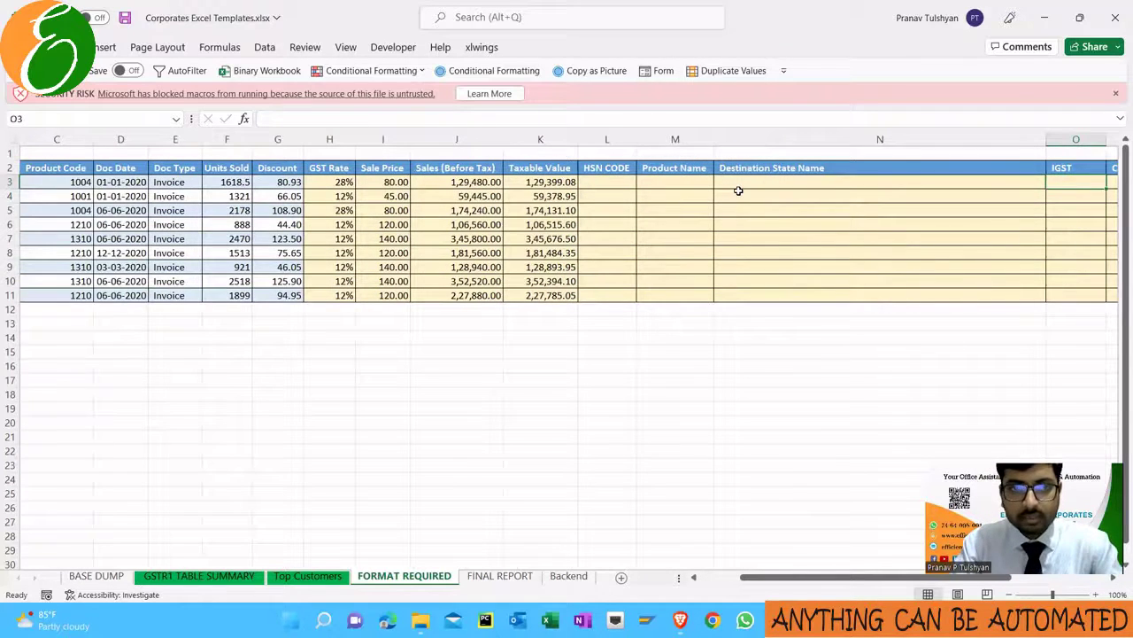
pyautogui.press('Right')
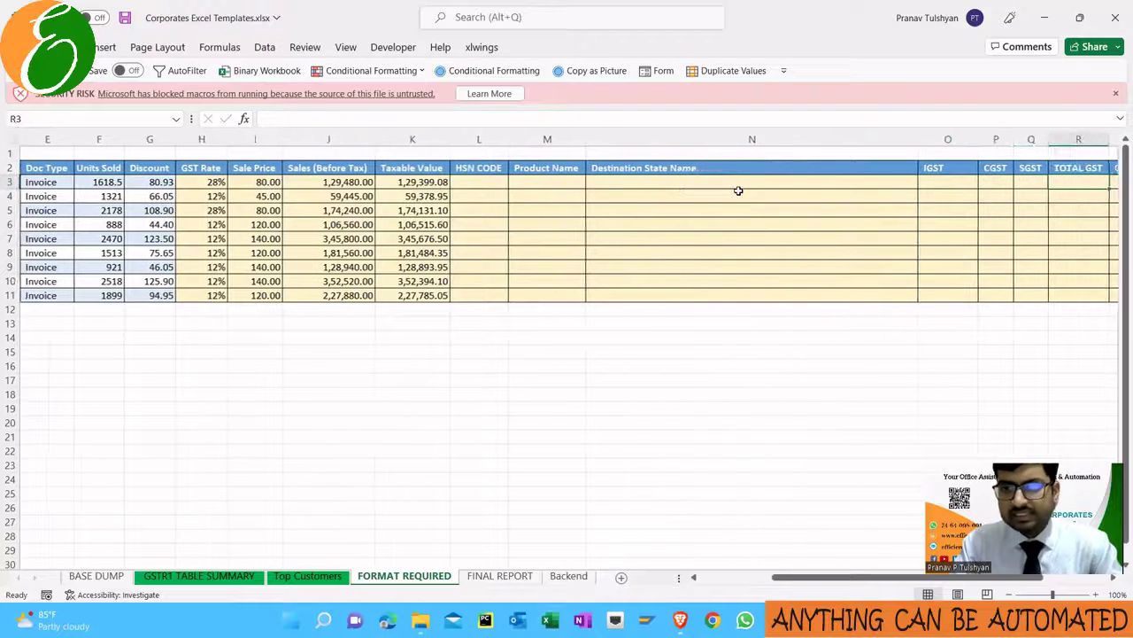
pyautogui.press('Left')
pyautogui.press('Left')
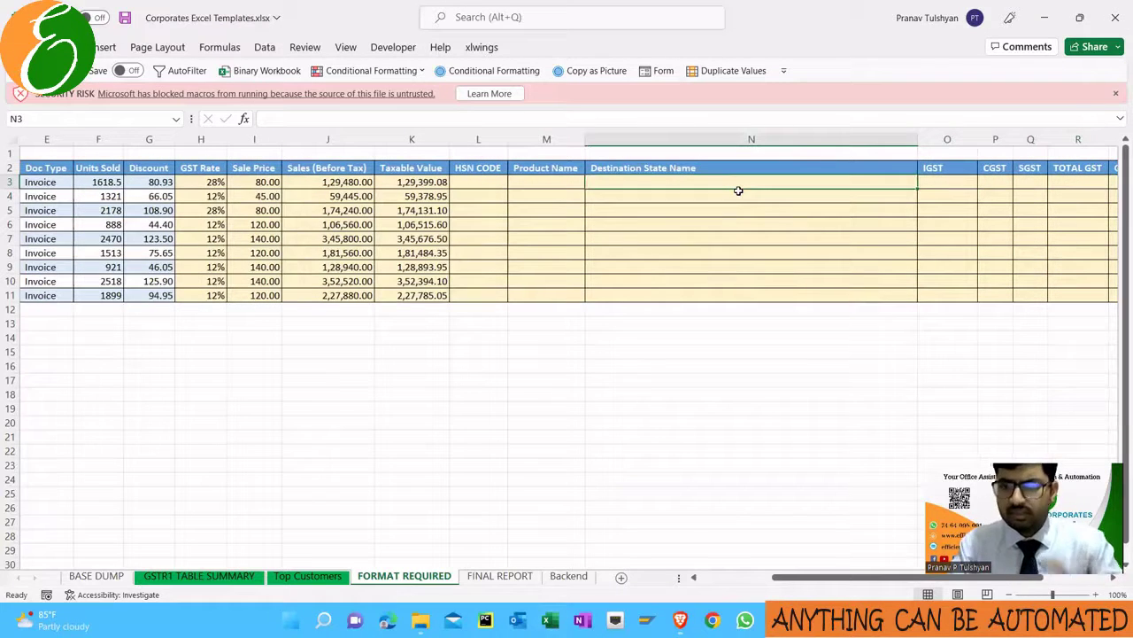
pyautogui.press('Up')
pyautogui.hotkey('ctrl', 'Left')
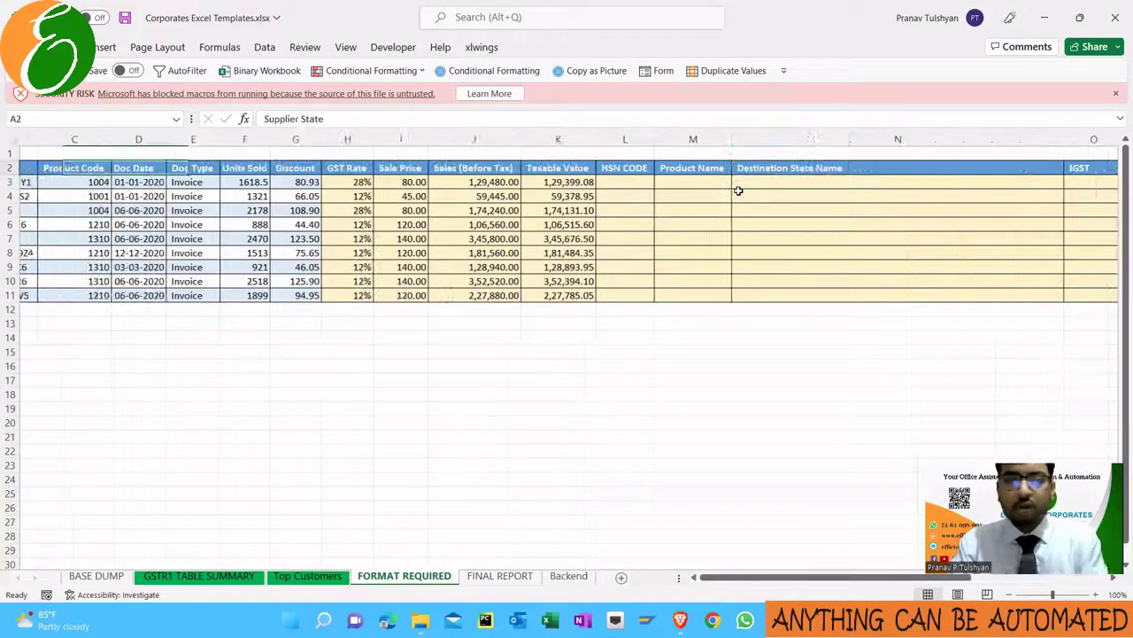
pyautogui.hotkey('ctrl', 'Down')
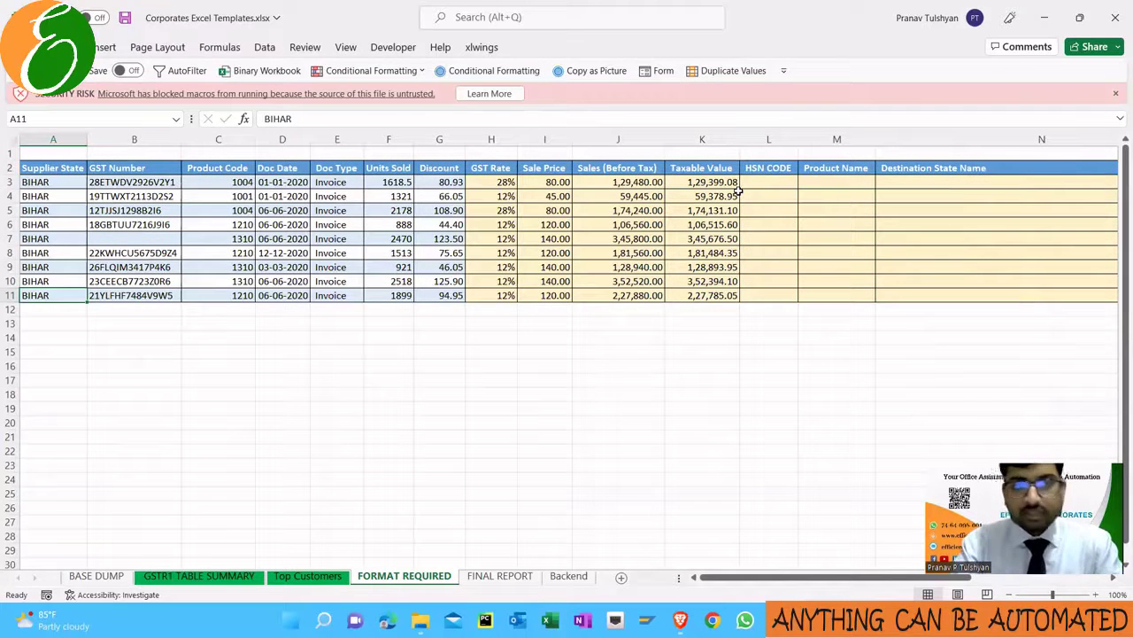
# Copy the full BASE DUMP data range A4:G1204 and return to FORMAT REQUIRED's first data row
pyautogui.hotkey('ctrl', 'pageup')
pyautogui.hotkey('ctrl', 'pageup')
pyautogui.hotkey('ctrl', 'pageup')
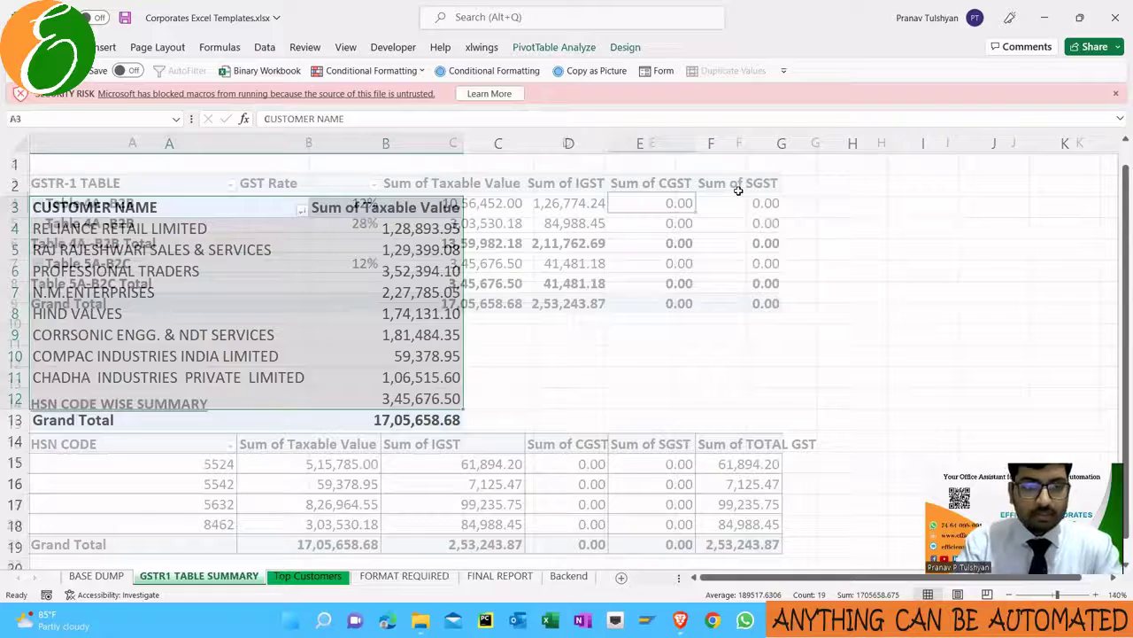
pyautogui.hotkey('ctrl', 'shift', 'Right')
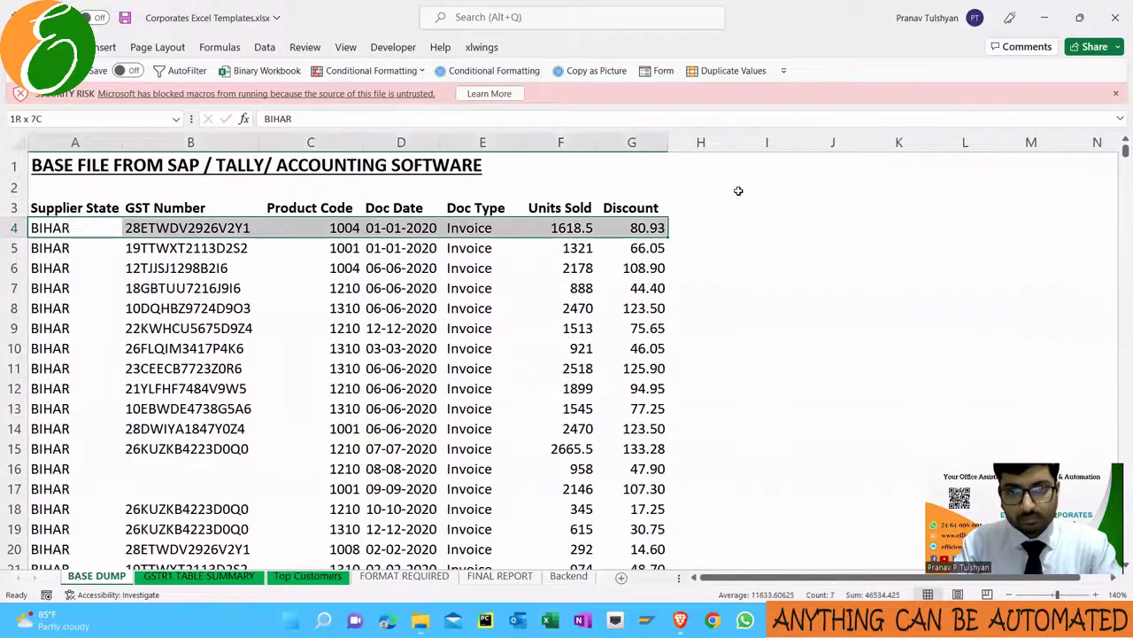
pyautogui.hotkey('ctrl', 'shift', 'Down')
pyautogui.hotkey('ctrl', 'c')
pyautogui.hotkey('ctrl', 'pagedown')
pyautogui.hotkey('ctrl', 'pagedown')
pyautogui.hotkey('ctrl', 'pagedown')
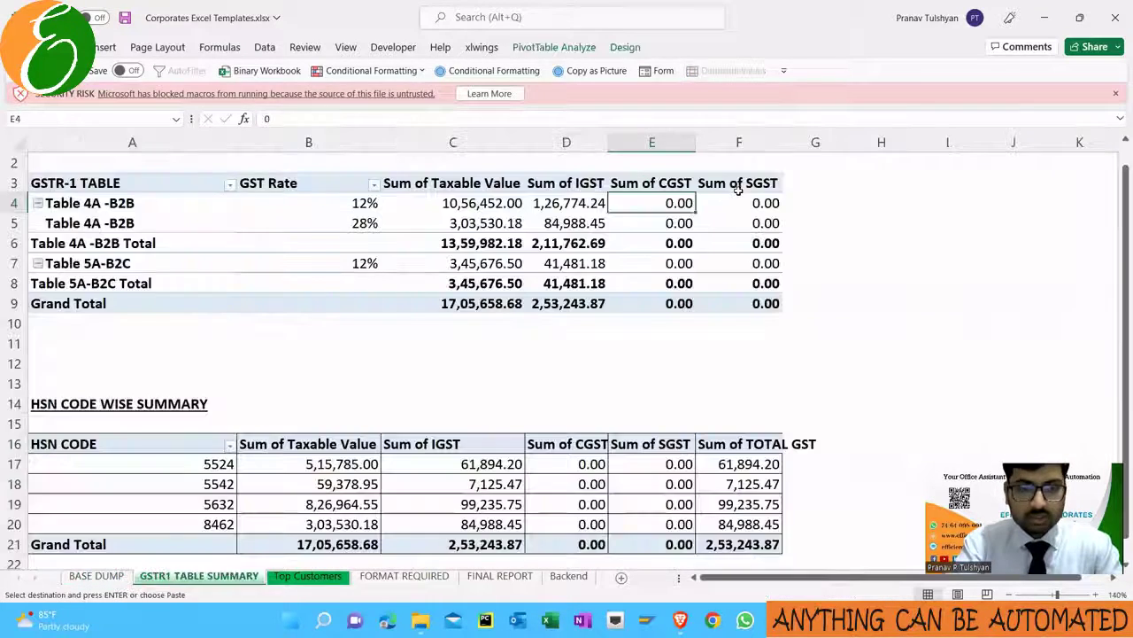
pyautogui.hotkey('ctrl', 'Up')
pyautogui.press('Down')
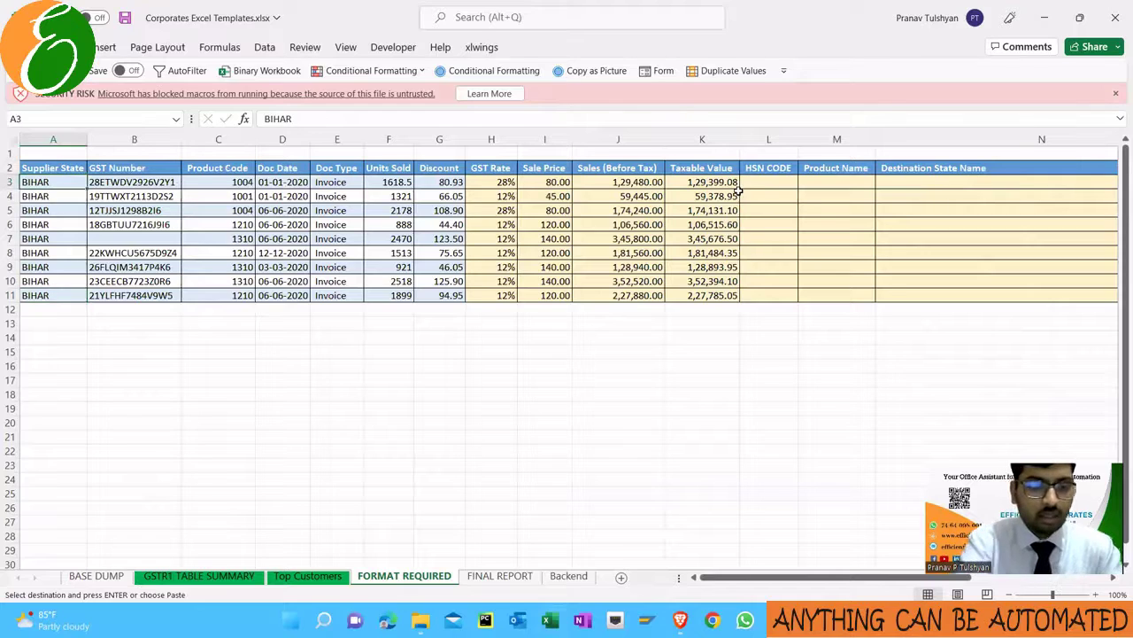
# Paste the BASE DUMP data as values at A3 and fill columns H:K down to row 1203
pyautogui.hotkey('ctrl', 'alt', 'v')
pyautogui.press('Return')
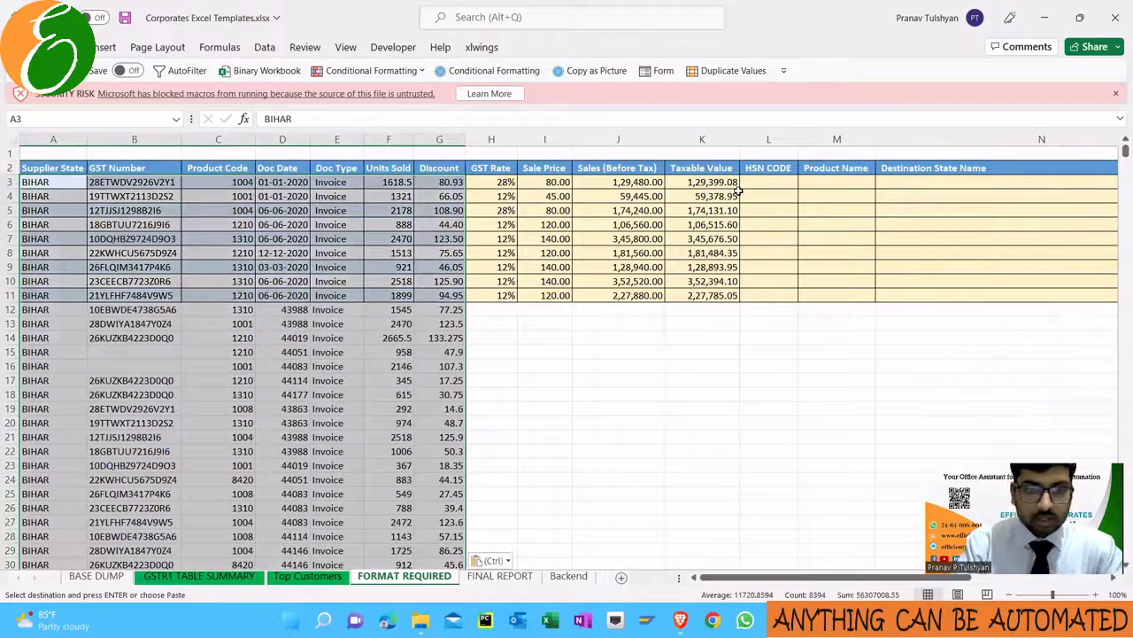
pyautogui.press('Right')
pyautogui.press('Right')
pyautogui.press('Right')
pyautogui.press('Right')
pyautogui.press('Right')
pyautogui.press('Right')
pyautogui.hotkey('ctrl', 'Down')
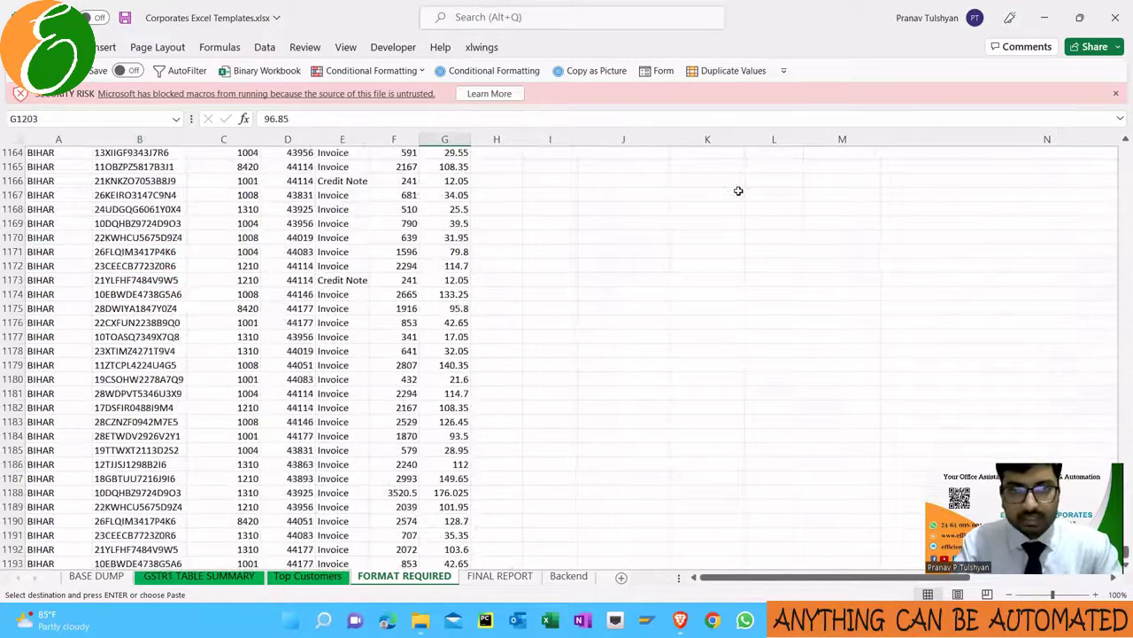
pyautogui.press('Right')
pyautogui.hotkey('ctrl', 'shift', 'Up')
pyautogui.hotkey('shift', 'Right')
pyautogui.hotkey('shift', 'Right')
pyautogui.hotkey('shift', 'Right')
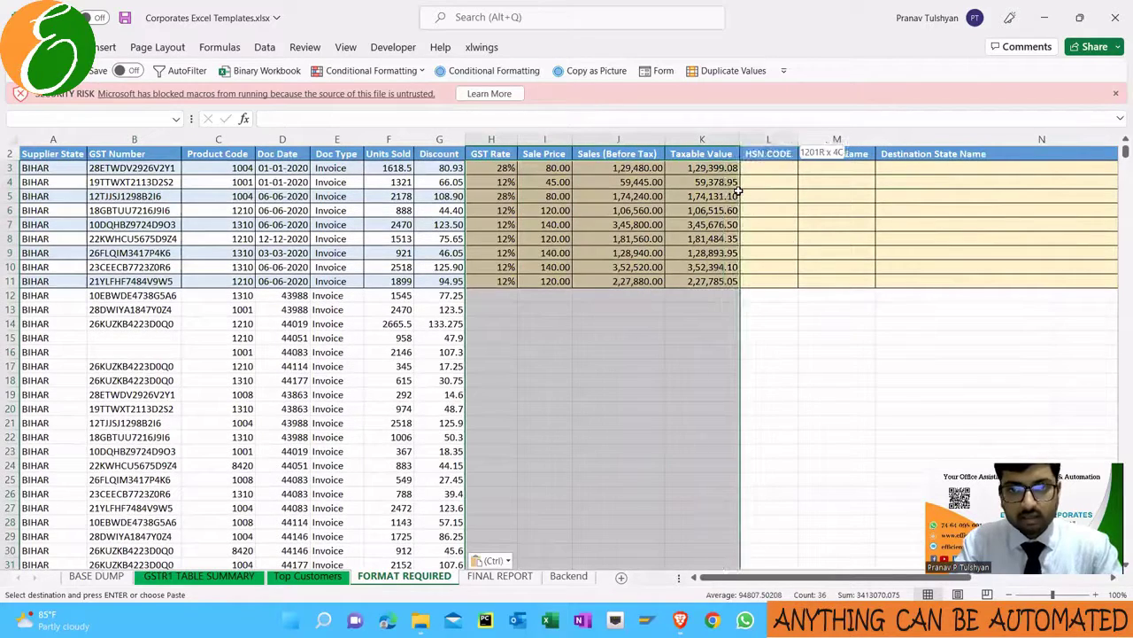
pyautogui.press('Escape')
pyautogui.hotkey('ctrl', 'd')
# Select the whole table from the Supplier State header down to row 1203 for a PivotTable
pyautogui.hotkey('ctrl', 'Up')
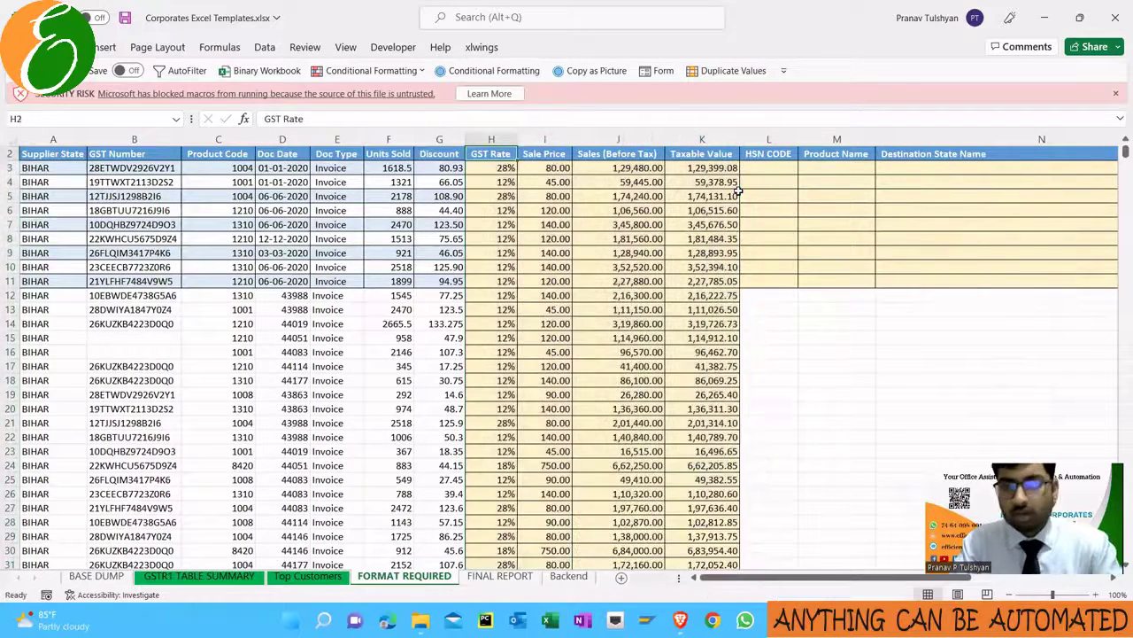
pyautogui.hotkey('ctrl', 'Left')
pyautogui.hotkey('ctrl', 'shift', 'Right')
pyautogui.hotkey('ctrl', 'shift', 'Right')
pyautogui.hotkey('ctrl', 'shift', 'Down')
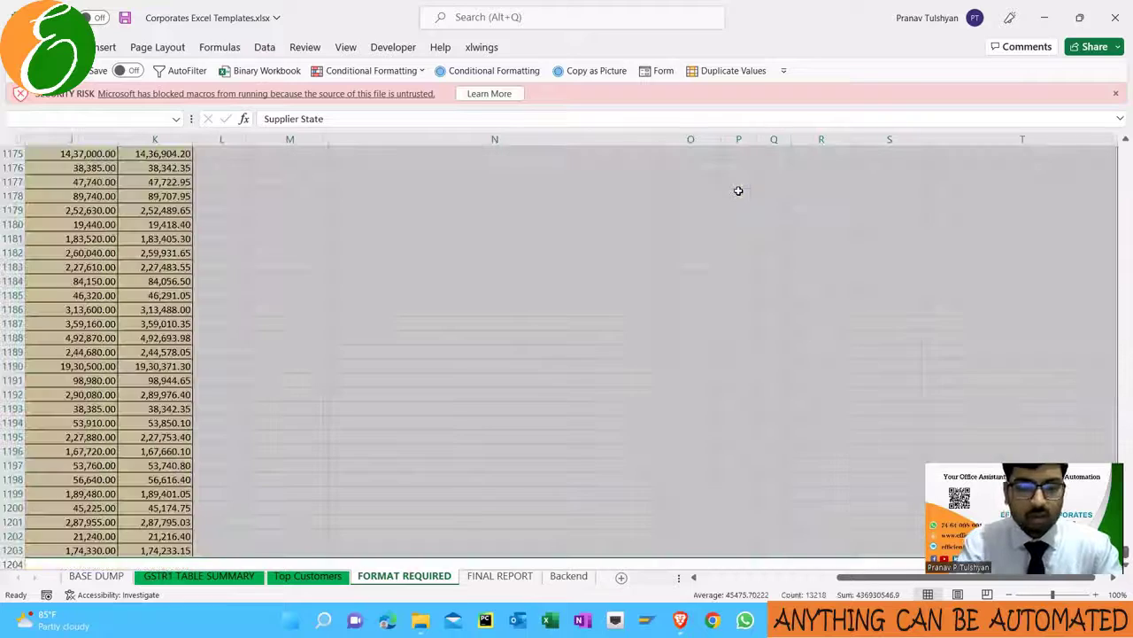
pyautogui.hotkey('alt', 'n')
# Create the PivotTable on a new Sheet1, then delete that blank sheet
pyautogui.press('v')
pyautogui.press('t')
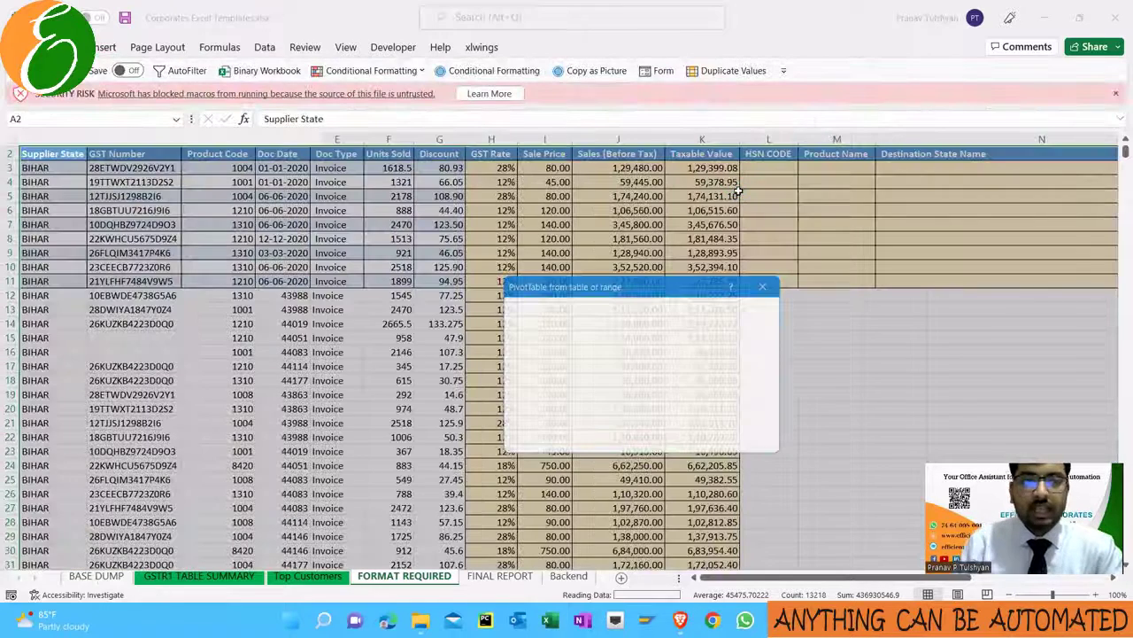
pyautogui.press('Return')
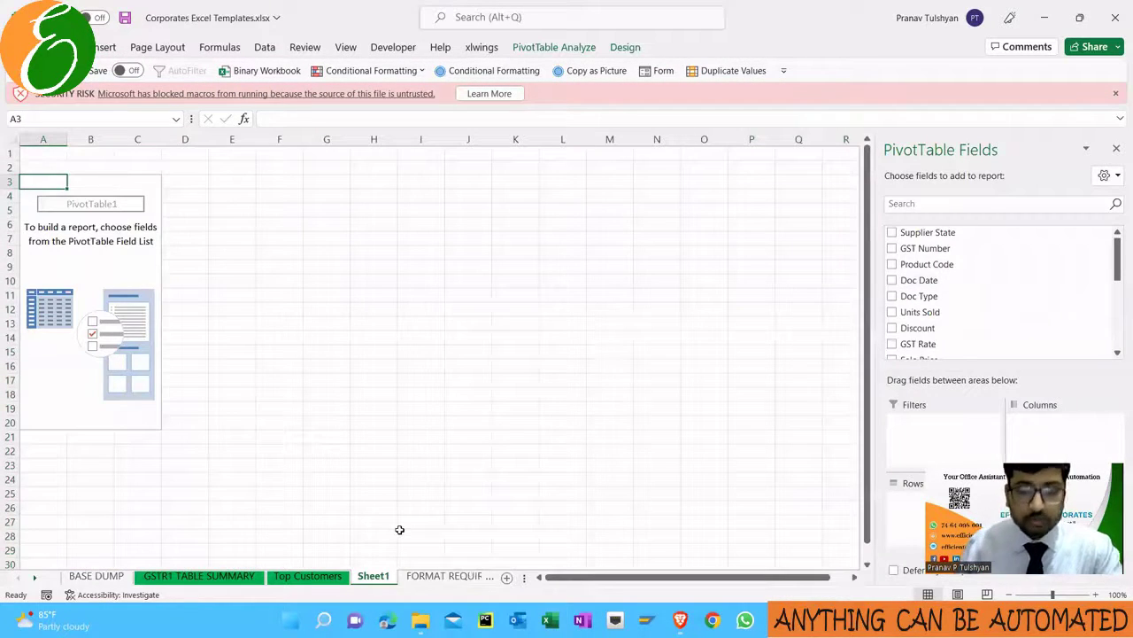
pyautogui.rightClick(384, 576)
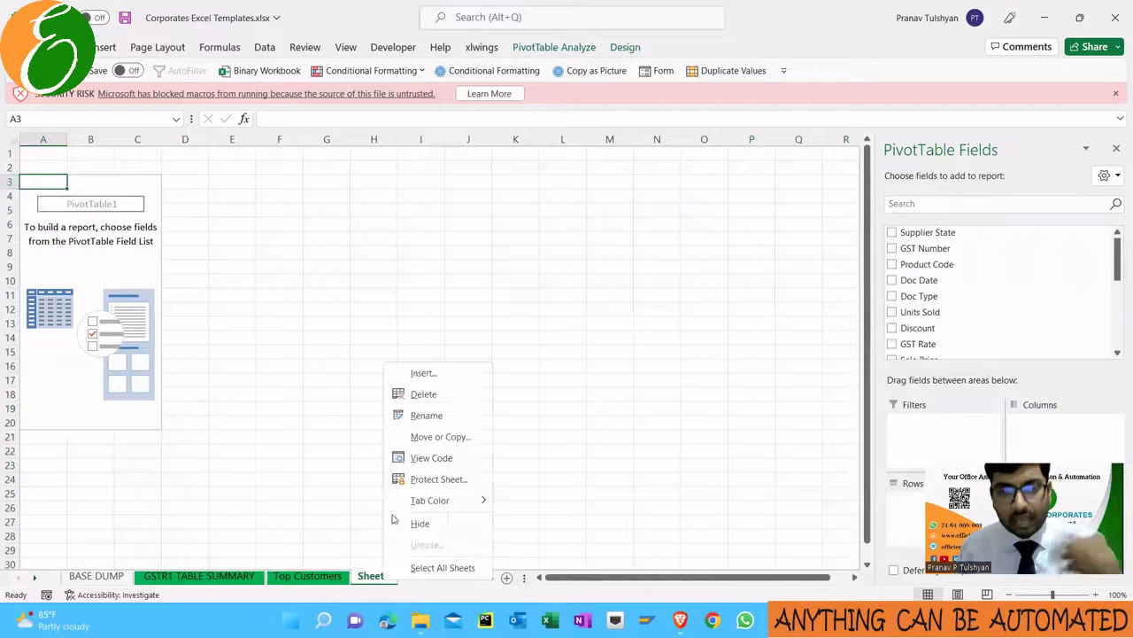
pyautogui.click(441, 398)
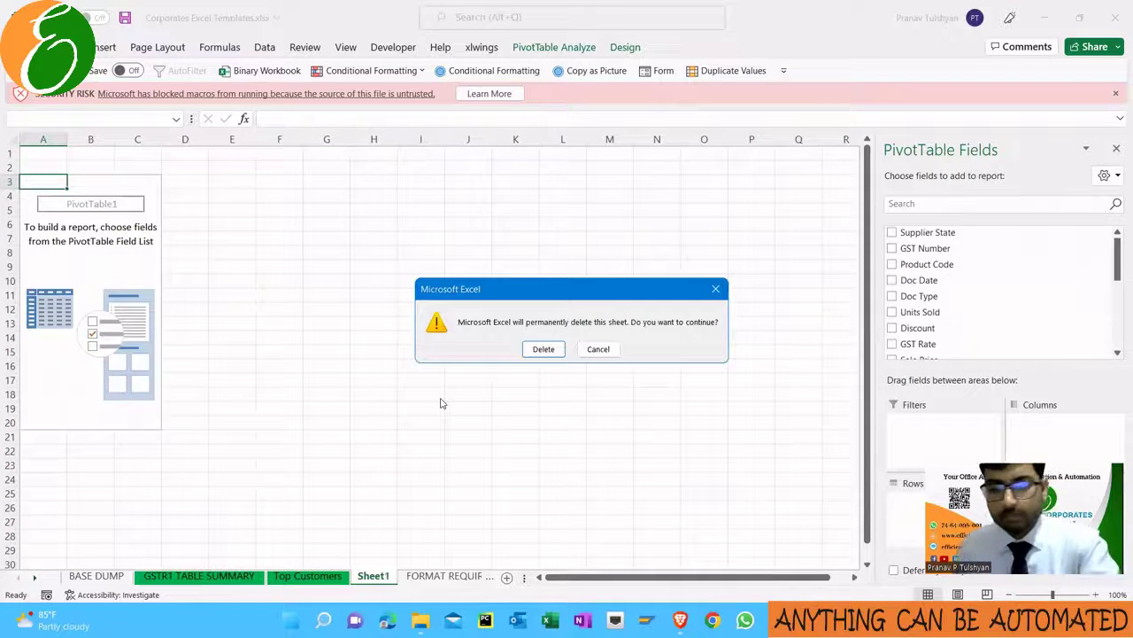
pyautogui.press('Return')
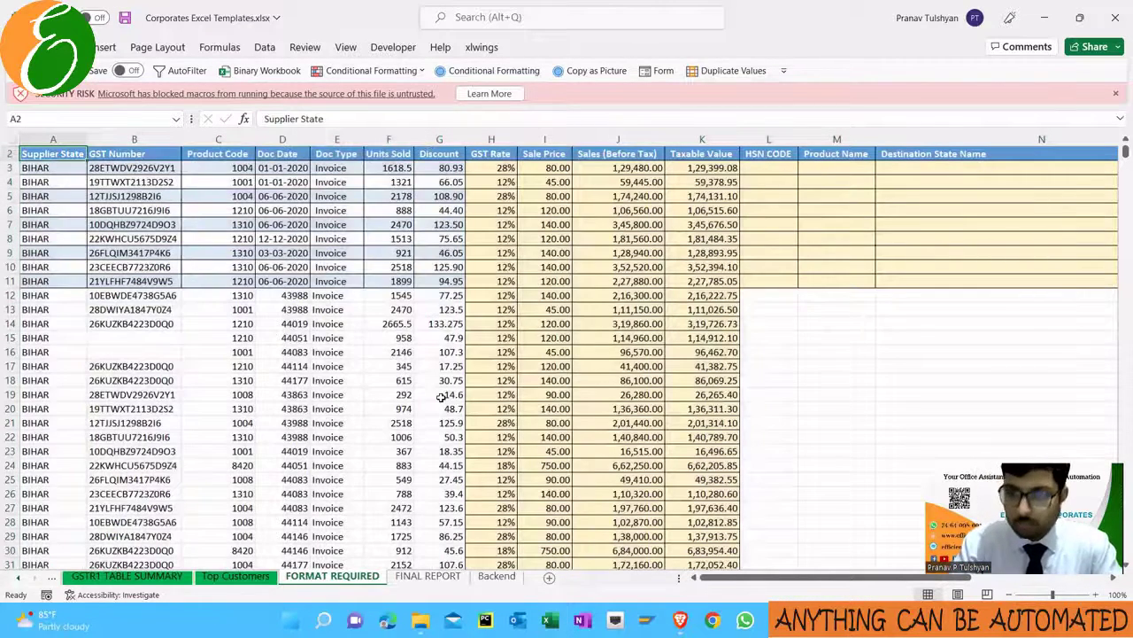
# On the BASE DUMP sheet, start a table over A3:G1204 with 'My table has headers' checked
pyautogui.hotkey('ctrl', 'pagedown')
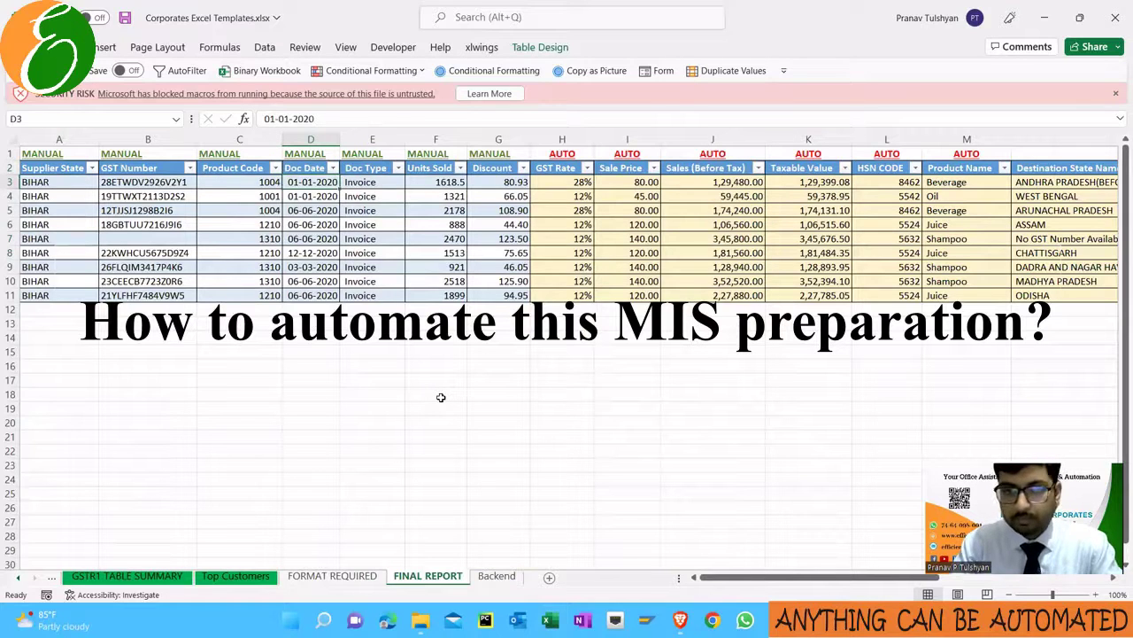
pyautogui.hotkey('ctrl', 'pageup')
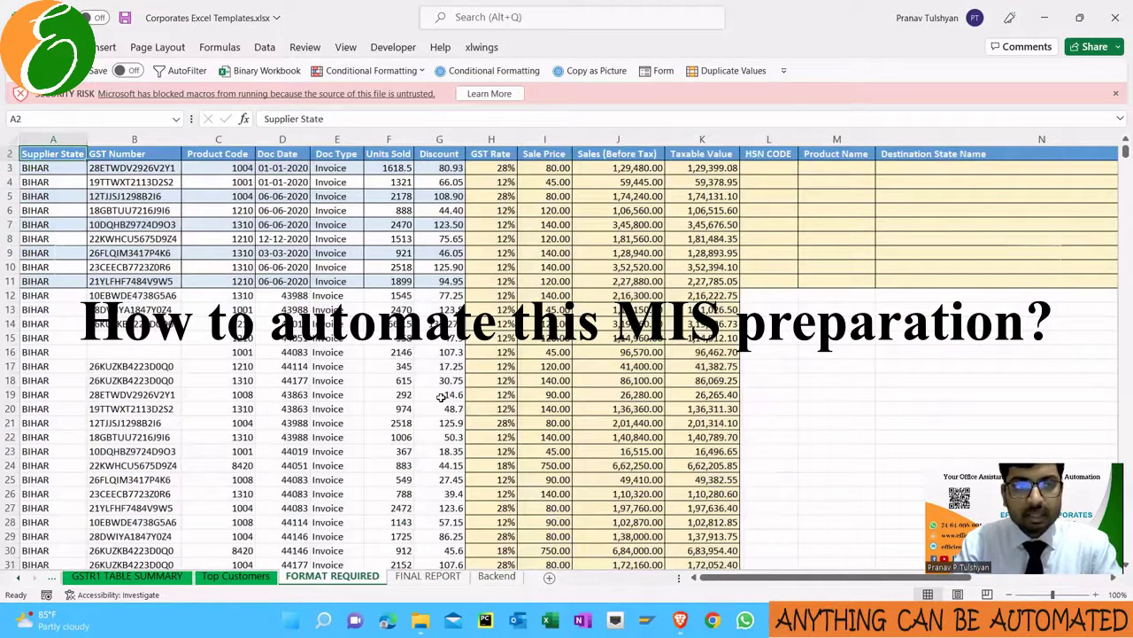
pyautogui.hotkey('ctrl', 'pageup')
pyautogui.hotkey('ctrl', 'pageup')
pyautogui.hotkey('ctrl', 'pageup')
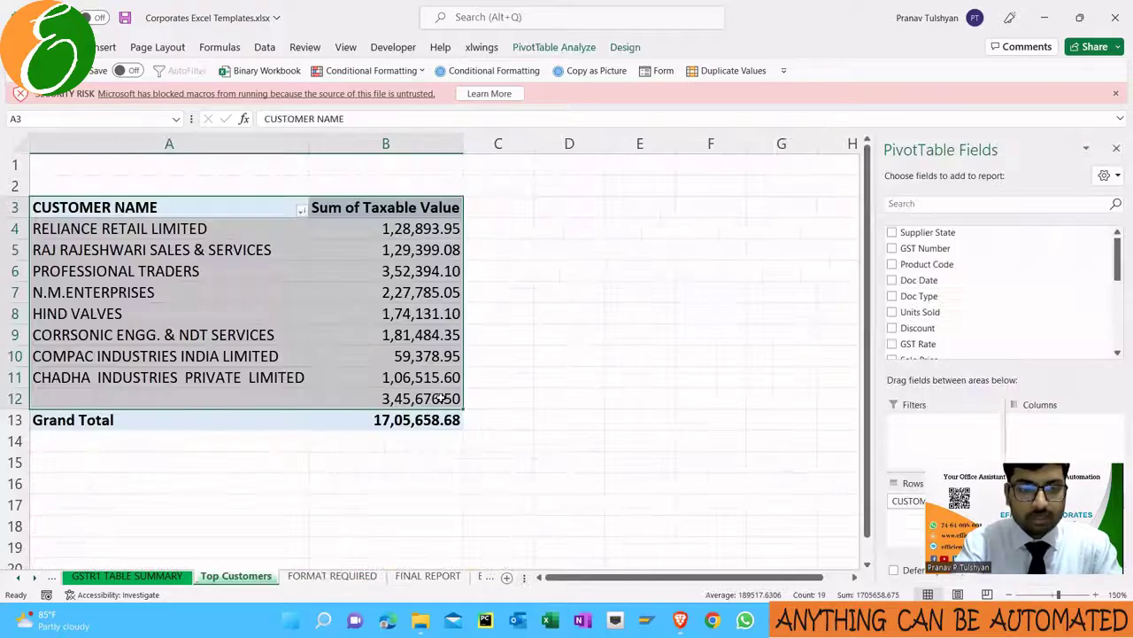
pyautogui.hotkey('ctrl', 'Home')
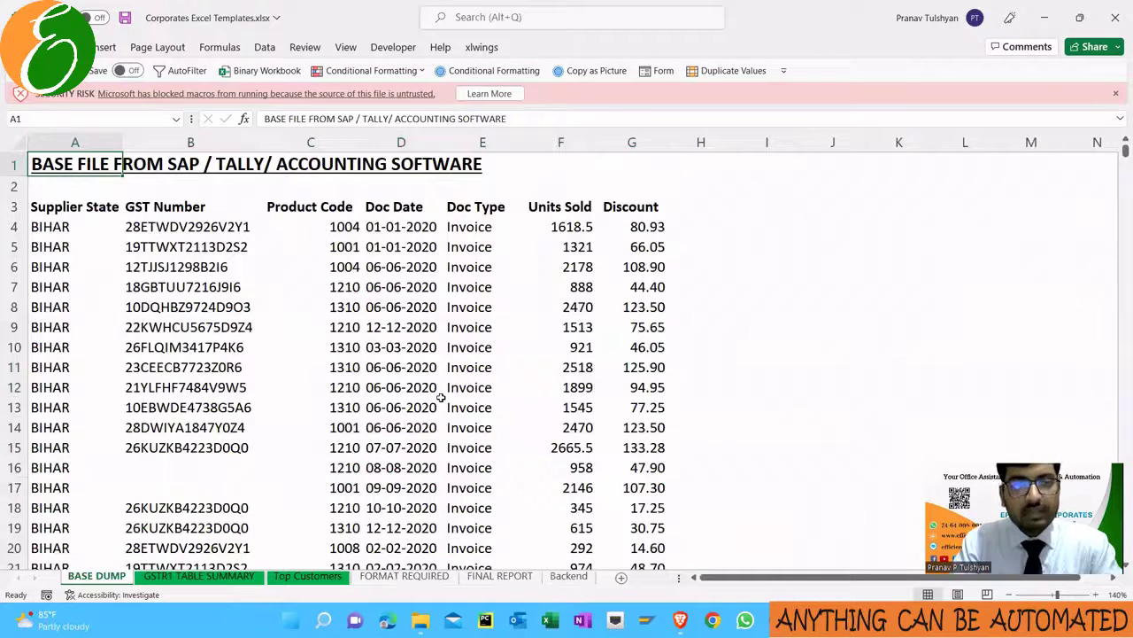
pyautogui.press('Down')
pyautogui.press('Down')
pyautogui.press('Down')
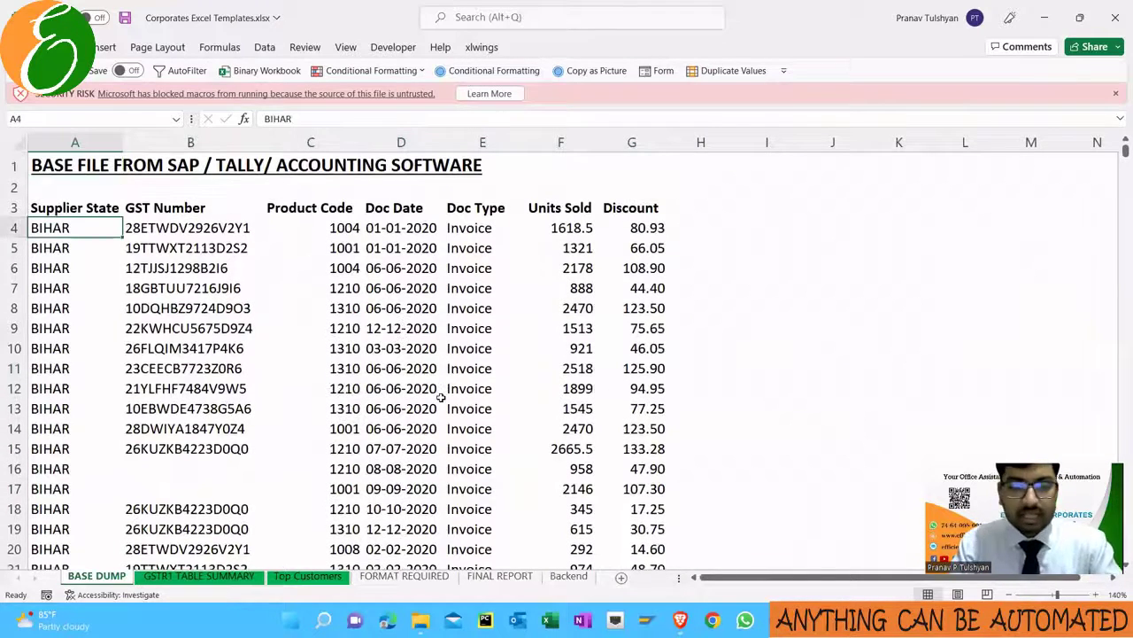
pyautogui.hotkey('ctrl', 't')
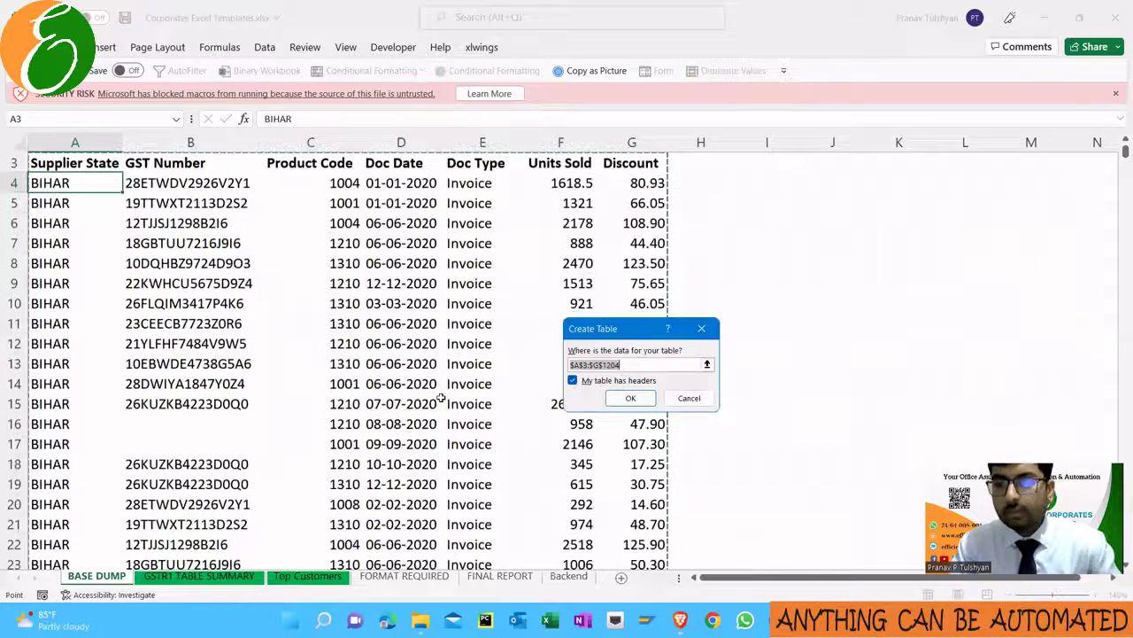
# Create the BASE DUMP table and add a new column headed 'TOTAL DIOUNT'
pyautogui.press('Return')
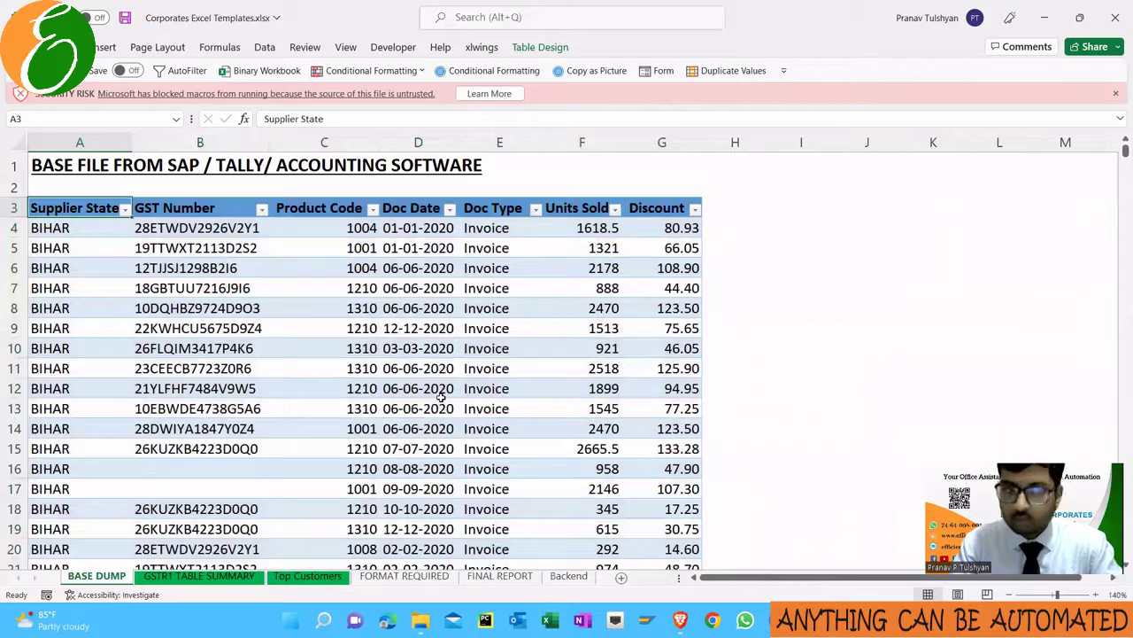
pyautogui.press('Right')
pyautogui.press('Right')
pyautogui.press('Right')
pyautogui.press('Right')
pyautogui.press('Right')
pyautogui.press('Right')
pyautogui.press('Right')
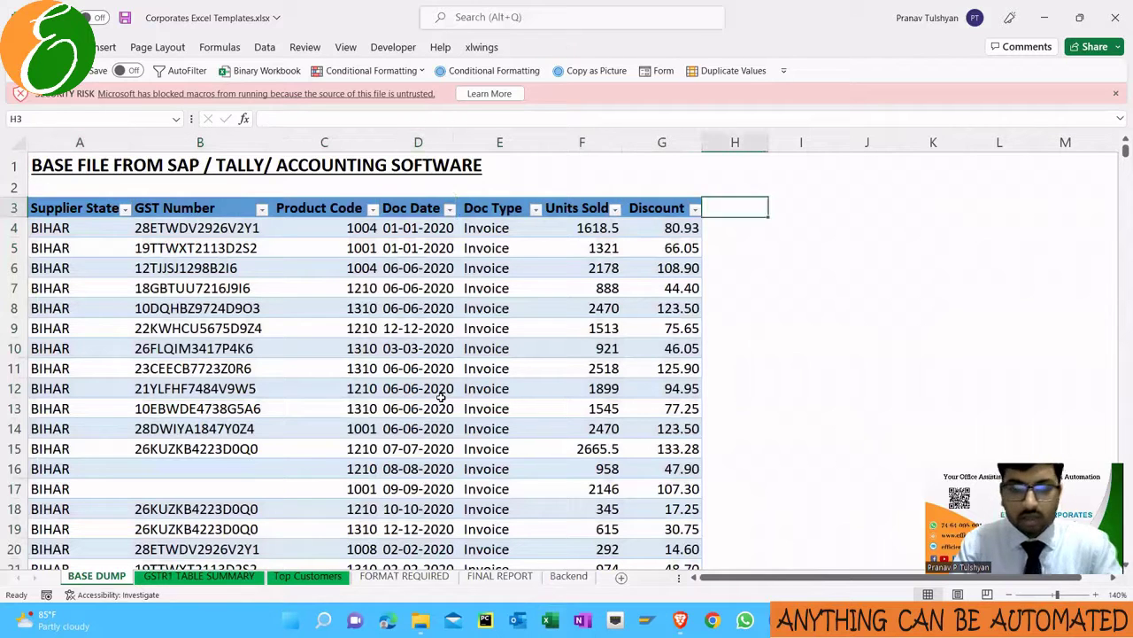
pyautogui.write('TOT')
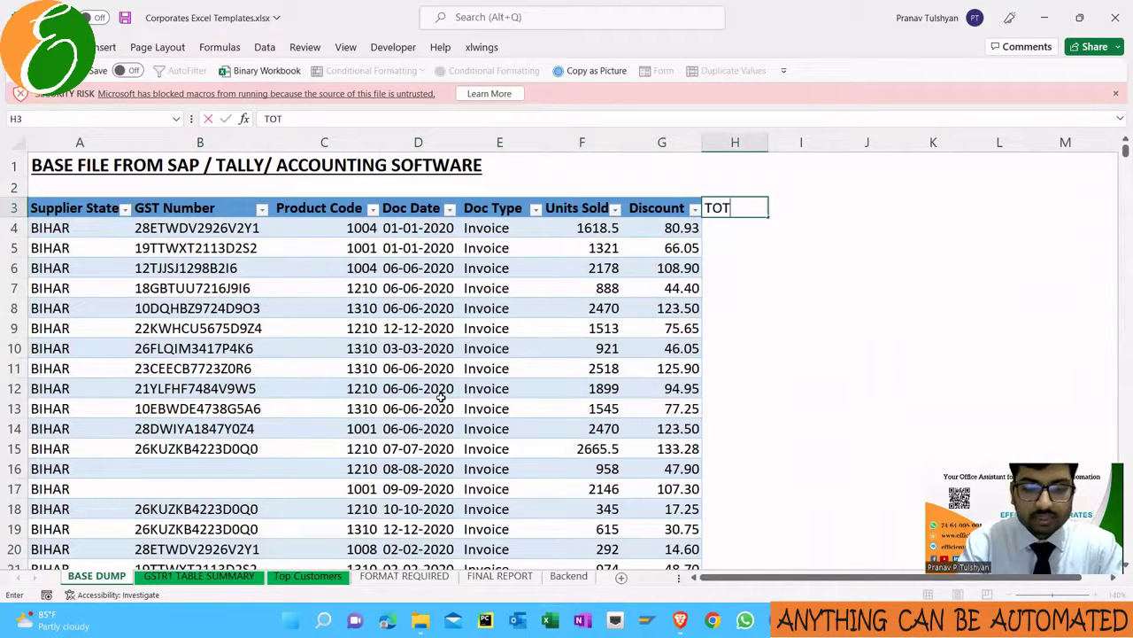
pyautogui.write('L D')
pyautogui.press('BackSpace')
pyautogui.press('BackSpace')
pyautogui.press('BackSpace')
pyautogui.write('A')
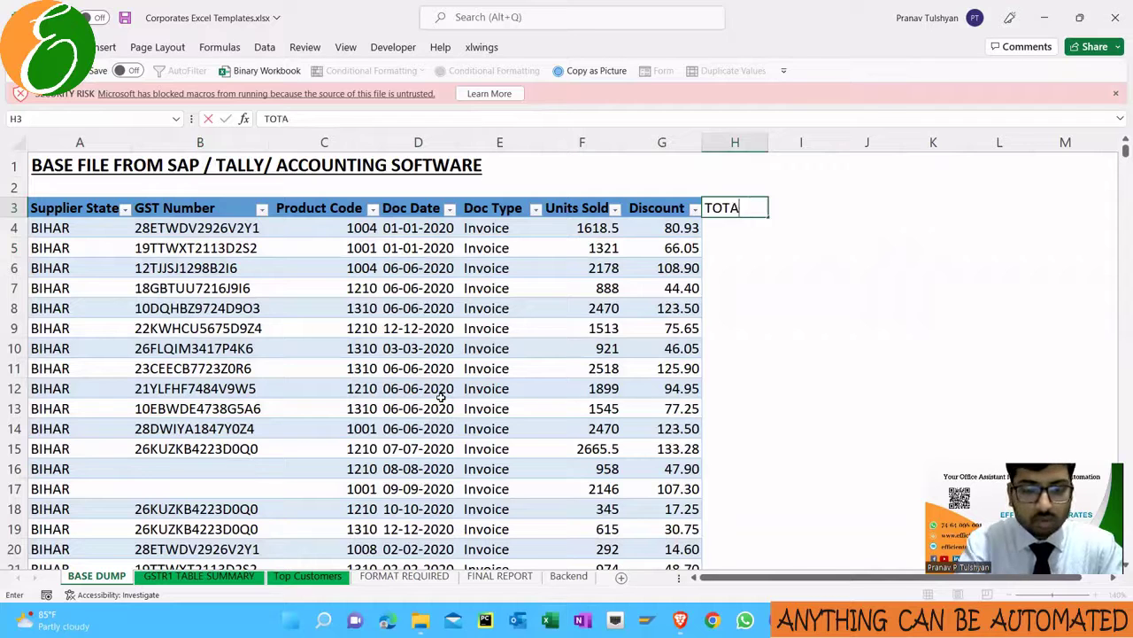
pyautogui.write('L DIOUNT')
pyautogui.press('Return')
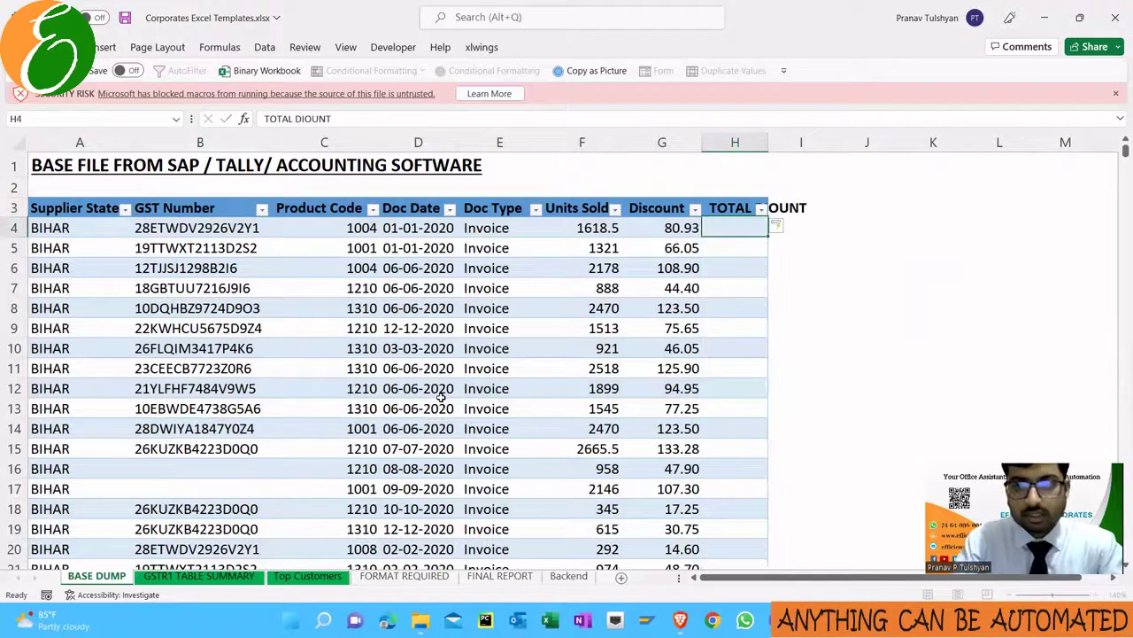
pyautogui.write('=')
pyautogui.press('Left')
pyautogui.press('Left')
pyautogui.write('*')
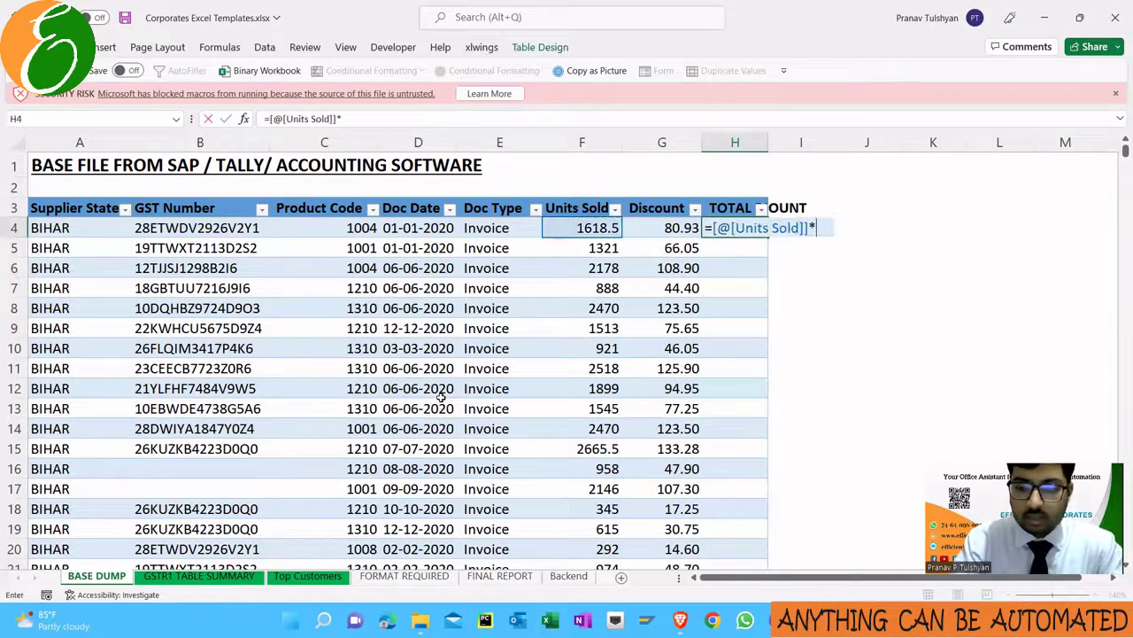
pyautogui.press('Left')
pyautogui.press('Return')
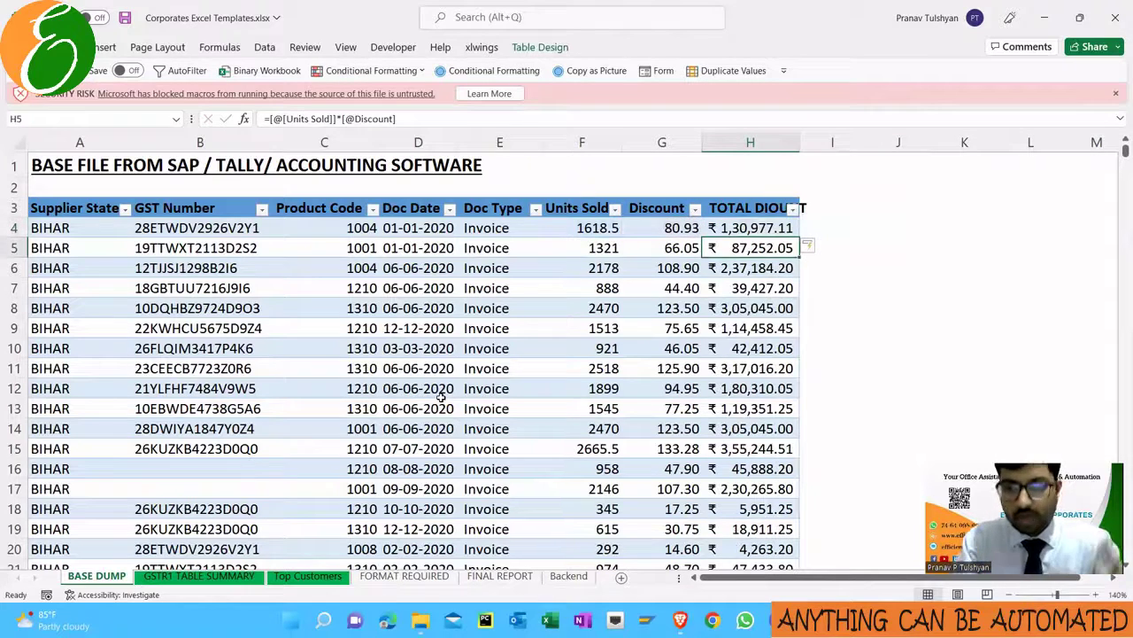
pyautogui.hotkey('ctrl', 'z')
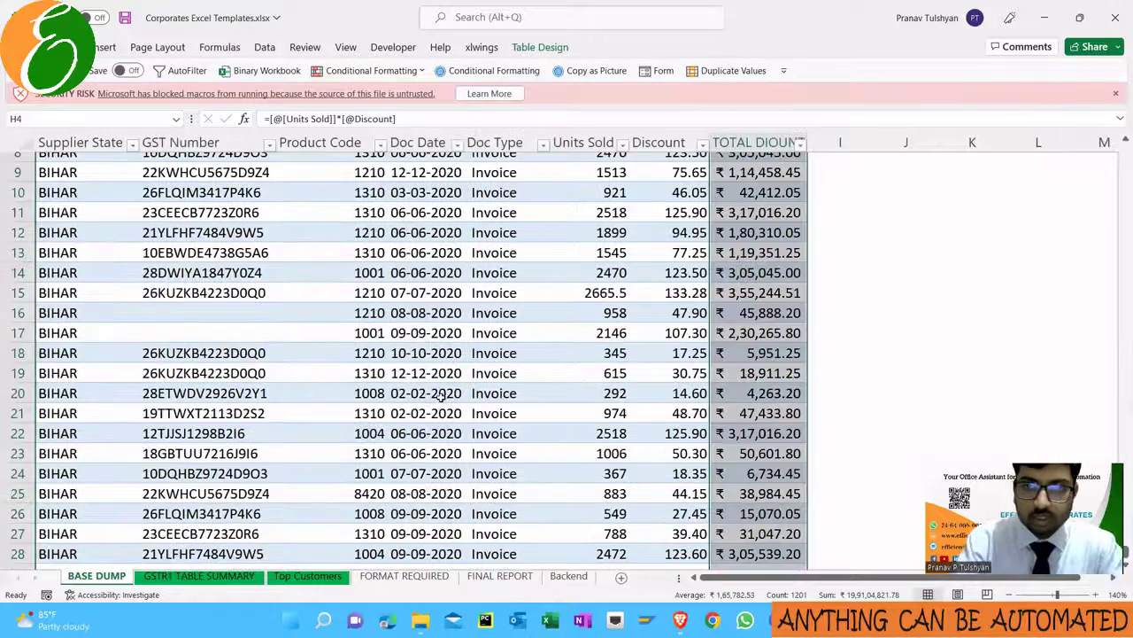
pyautogui.hotkey('ctrl', 'z')
pyautogui.press('Home')
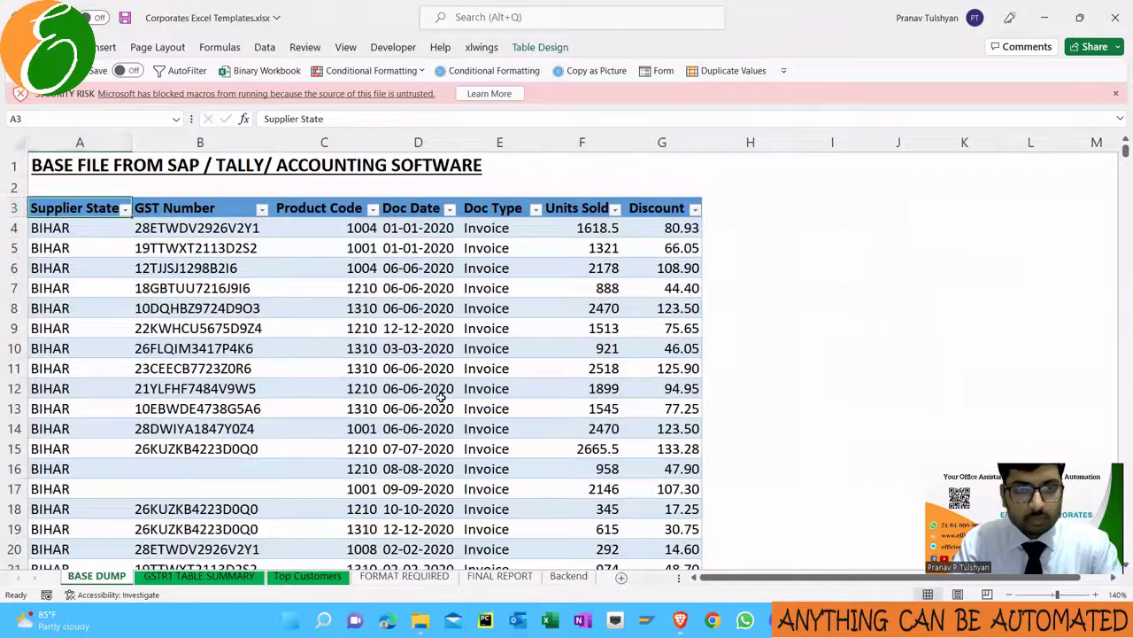
pyautogui.hotkey('ctrl', 'y')
pyautogui.hotkey('ctrl', 'z')
pyautogui.hotkey('ctrl', 'z')
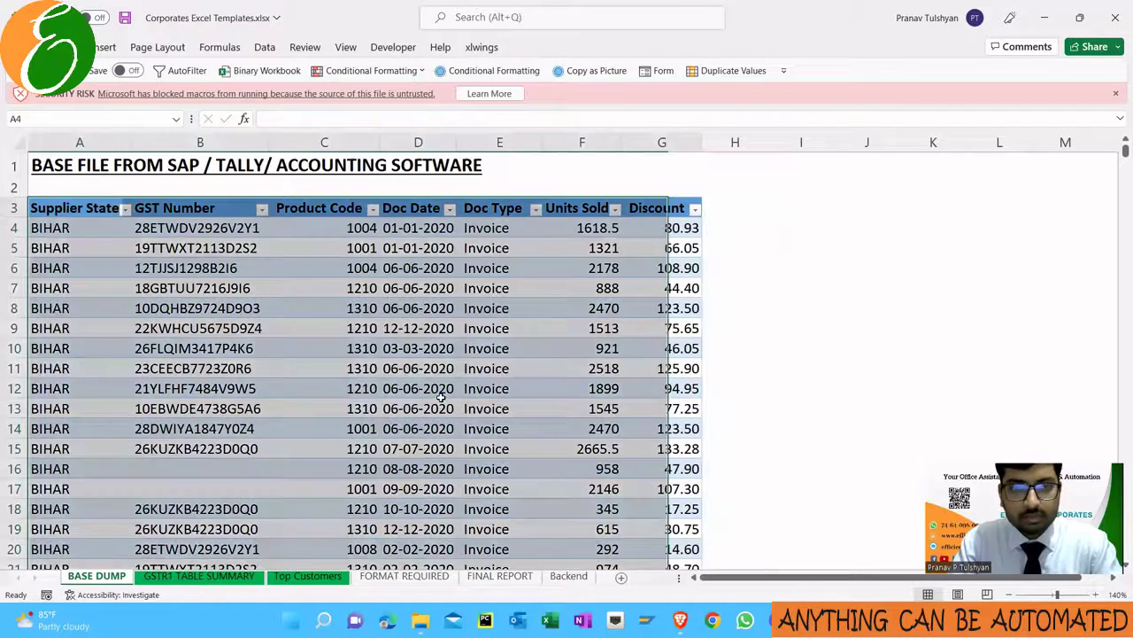
# Go to the FINAL REPORT sheet and select the manual input block A2:G11
pyautogui.hotkey('ctrl', 'pagedown')
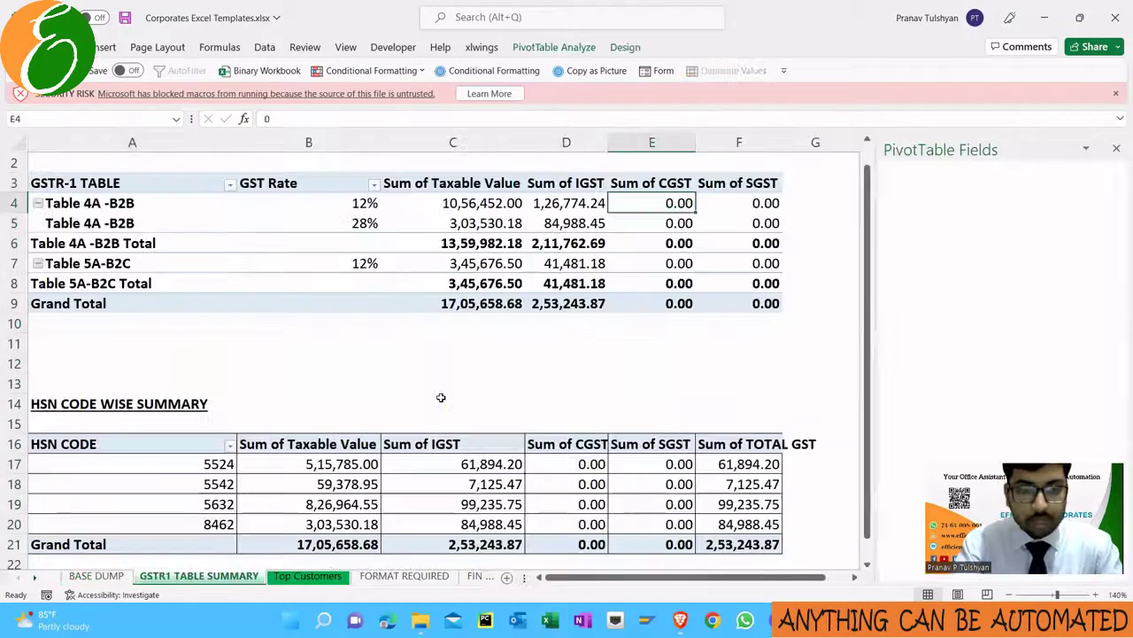
pyautogui.hotkey('ctrl', 'pagedown')
pyautogui.hotkey('ctrl', 'pagedown')
pyautogui.hotkey('ctrl', 'pagedown')
pyautogui.press('Up')
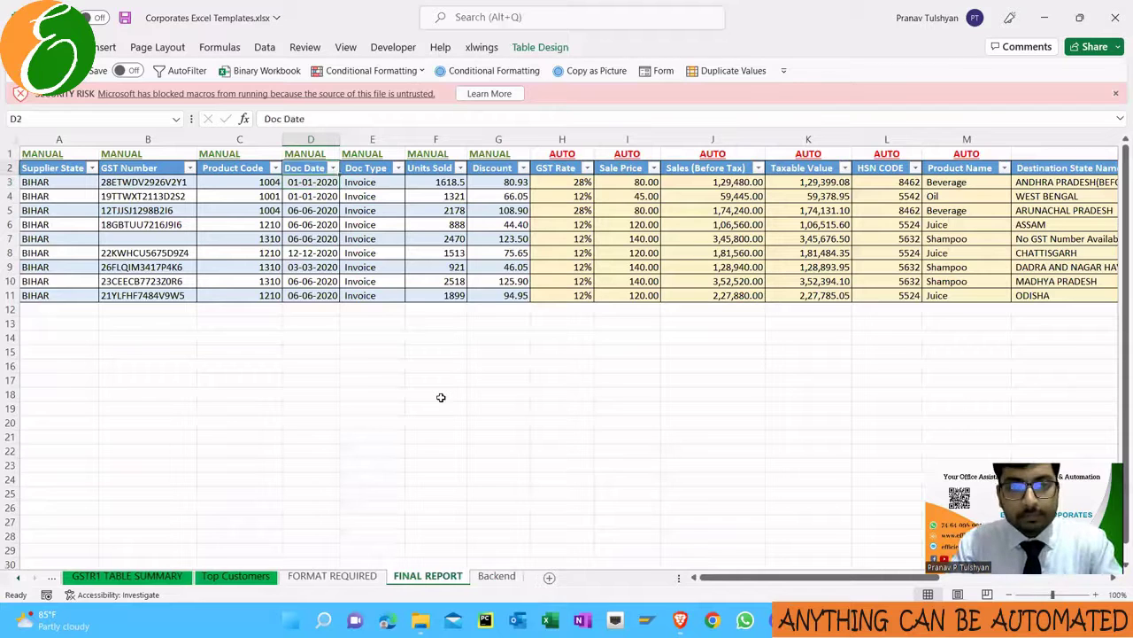
pyautogui.hotkey('ctrl', 'Left')
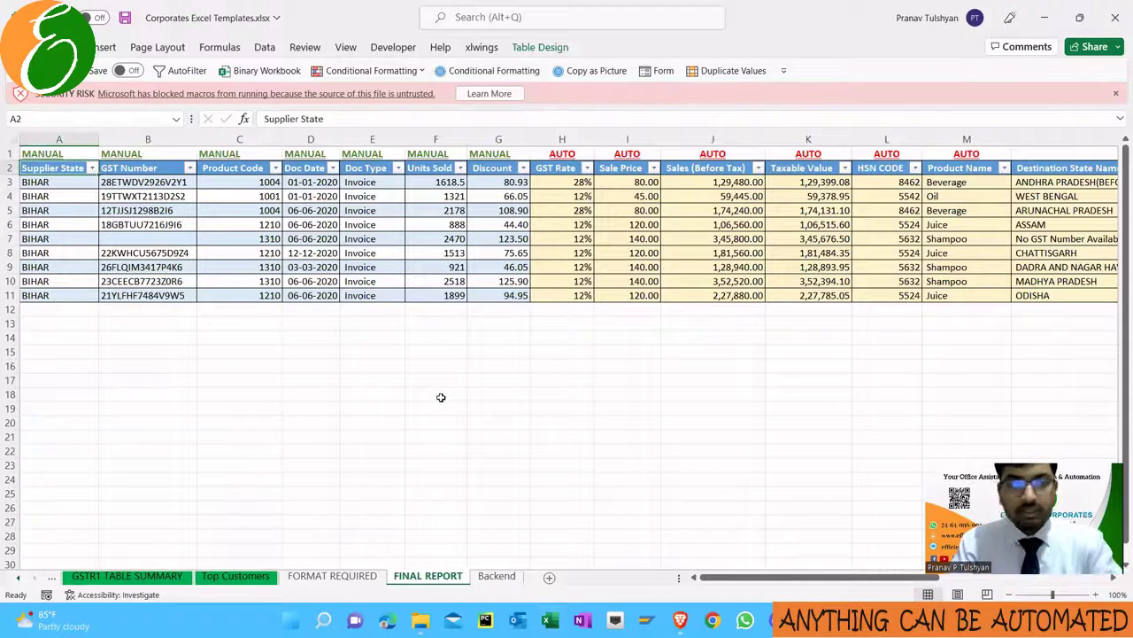
pyautogui.press('Right')
pyautogui.press('Right')
pyautogui.press('Right')
pyautogui.press('Right')
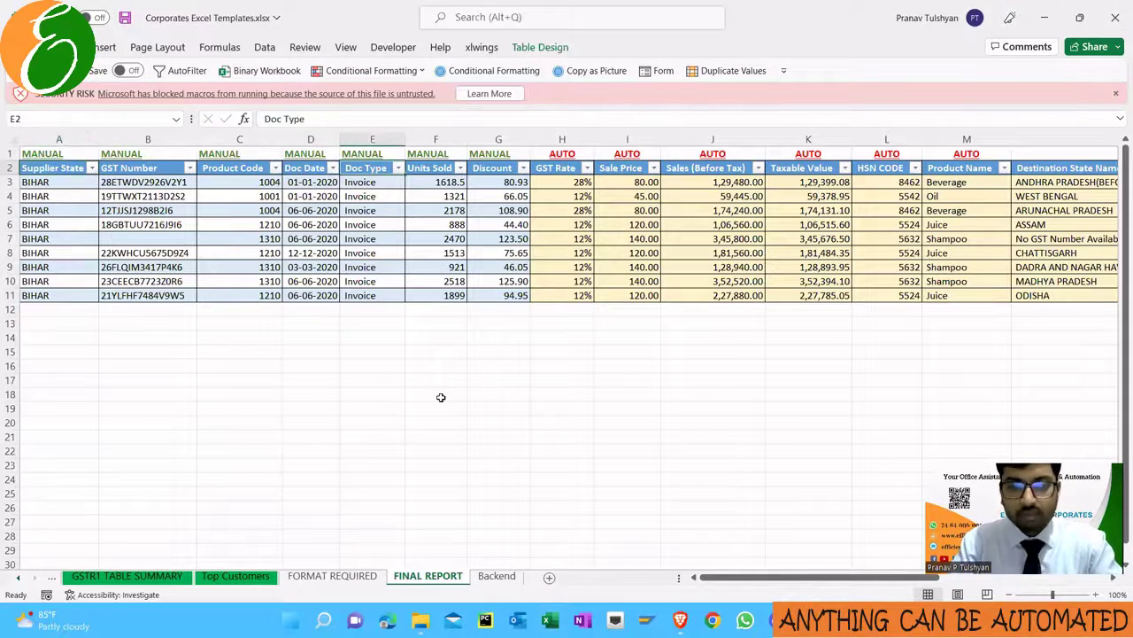
pyautogui.press('Right')
pyautogui.press('Right')
pyautogui.hotkey('ctrl', 'shift', 'Left')
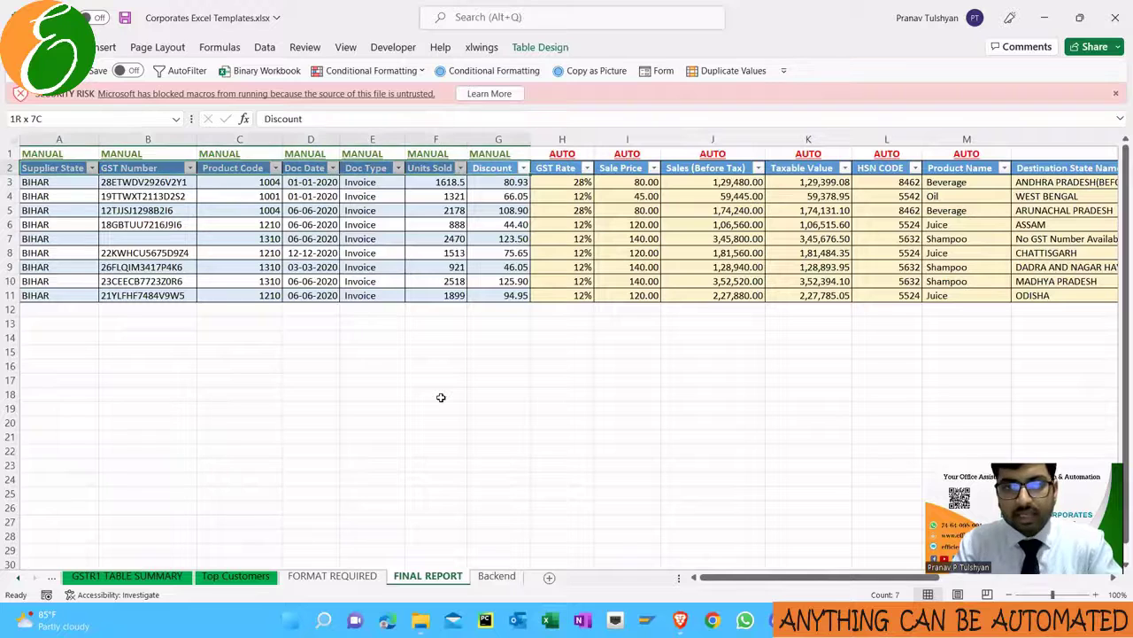
pyautogui.hotkey('ctrl', 'shift', 'Down')
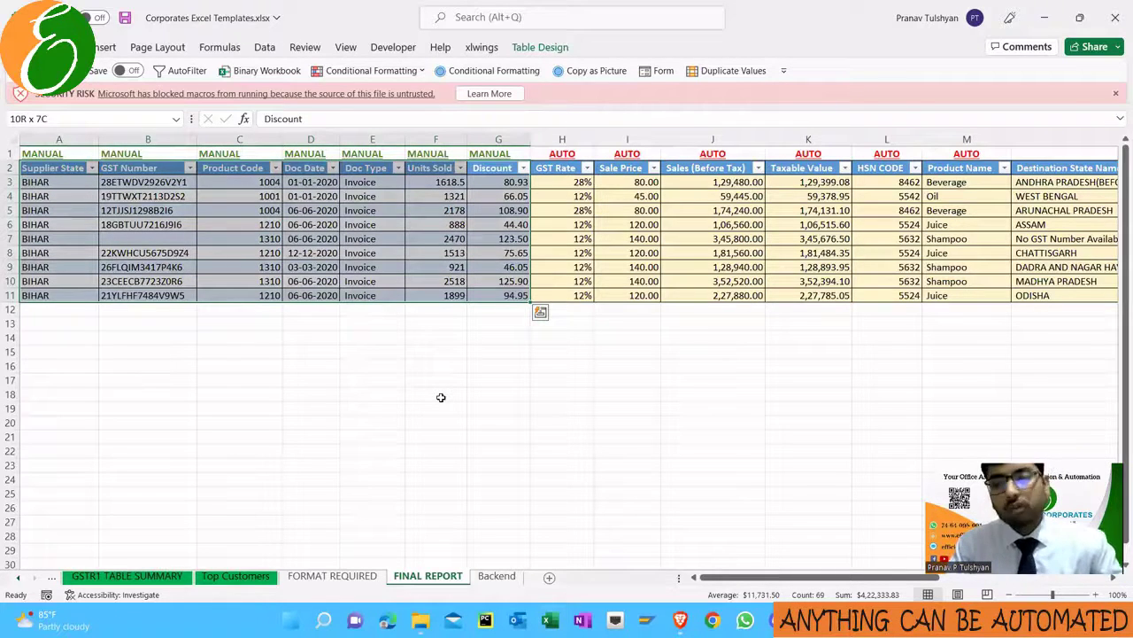
pyautogui.press('Up')
pyautogui.press('Down')
pyautogui.hotkey('ctrl', 'shift', 'Down')
pyautogui.hotkey('ctrl', 'shift', 'Left')
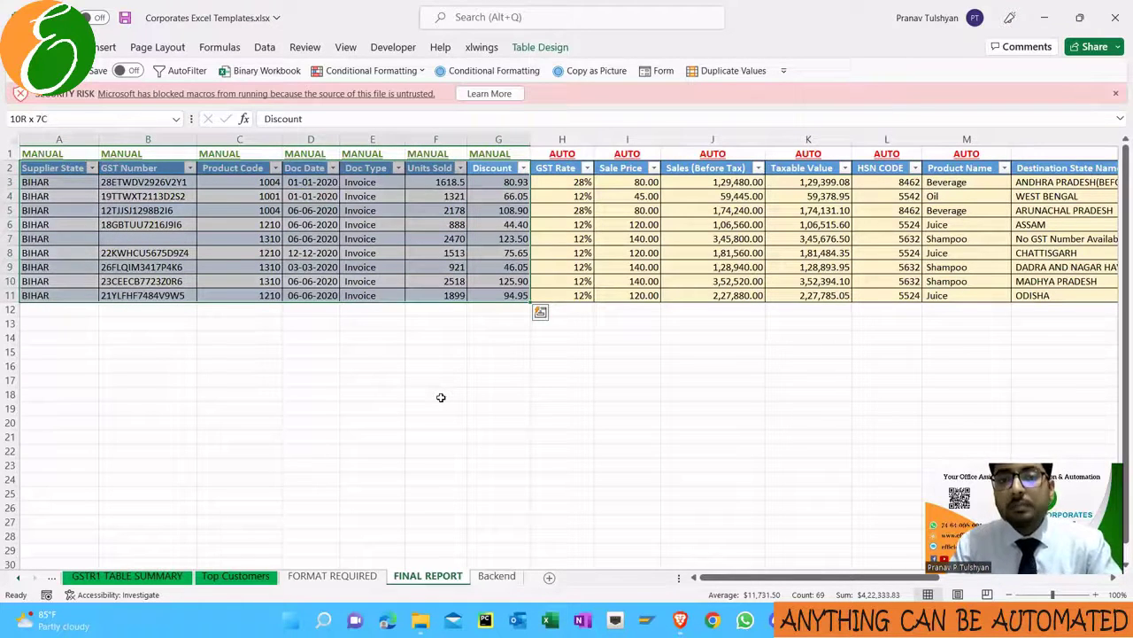
# Inspect the Sale Price, Sales (Before Tax) and Taxable Value formulas in the first row
pyautogui.press('Down')
pyautogui.press('Right')
pyautogui.press('Right')
pyautogui.press('F2')
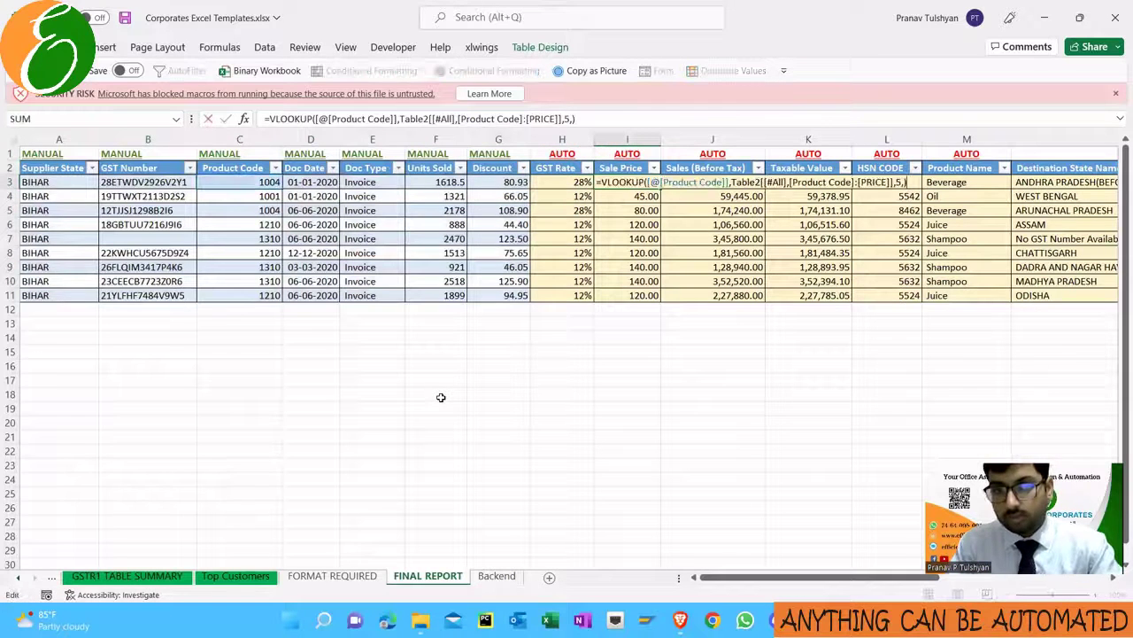
pyautogui.press('Escape')
pyautogui.press('Right')
pyautogui.press('F2')
pyautogui.press('Escape')
pyautogui.press('Right')
pyautogui.press('F2')
pyautogui.press('Escape')
# Compare the AUTO labels through column M with the manual input block A2:G11
pyautogui.press('Left')
pyautogui.press('Up')
pyautogui.press('Up')
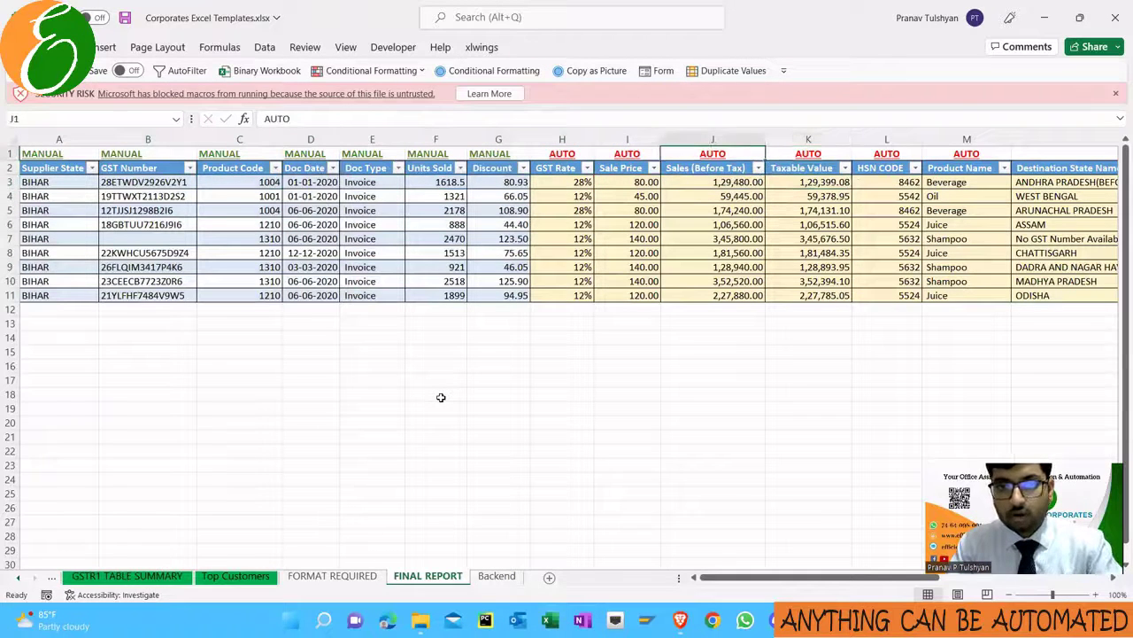
pyautogui.press('Left')
pyautogui.press('Left')
pyautogui.hotkey('shift', 'Right')
pyautogui.hotkey('shift', 'Right')
pyautogui.hotkey('shift', 'Right')
pyautogui.hotkey('shift', 'Right')
pyautogui.hotkey('shift', 'Right')
pyautogui.press('Left')
pyautogui.press('Right')
pyautogui.press('Down')
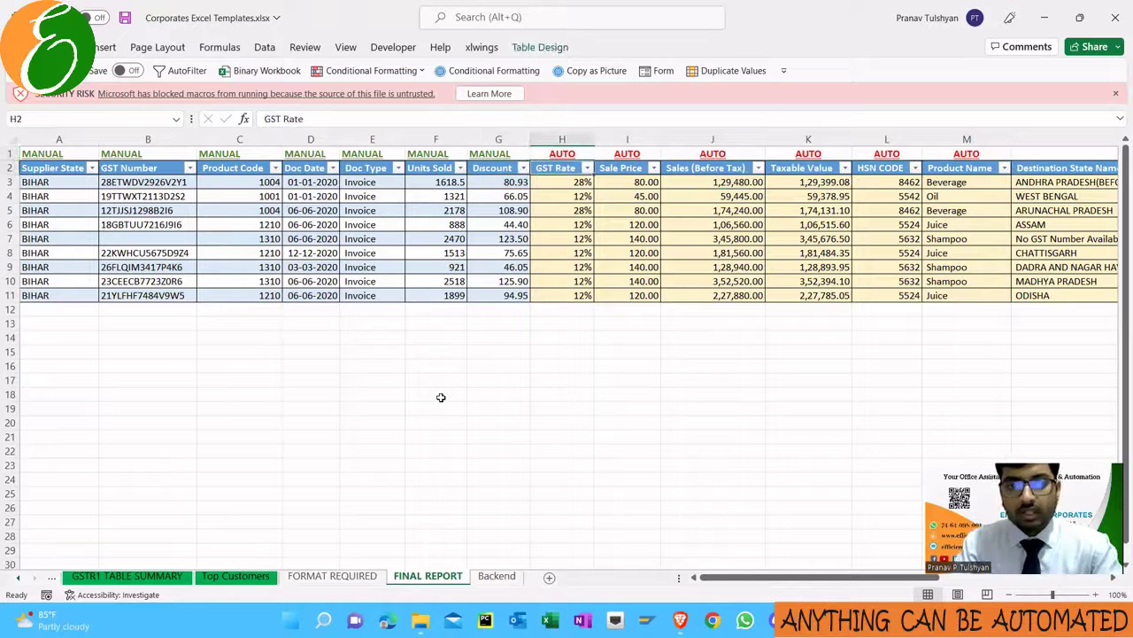
pyautogui.press('Left')
pyautogui.hotkey('ctrl', 'shift', 'Left')
pyautogui.hotkey('ctrl', 'shift', 'Down')
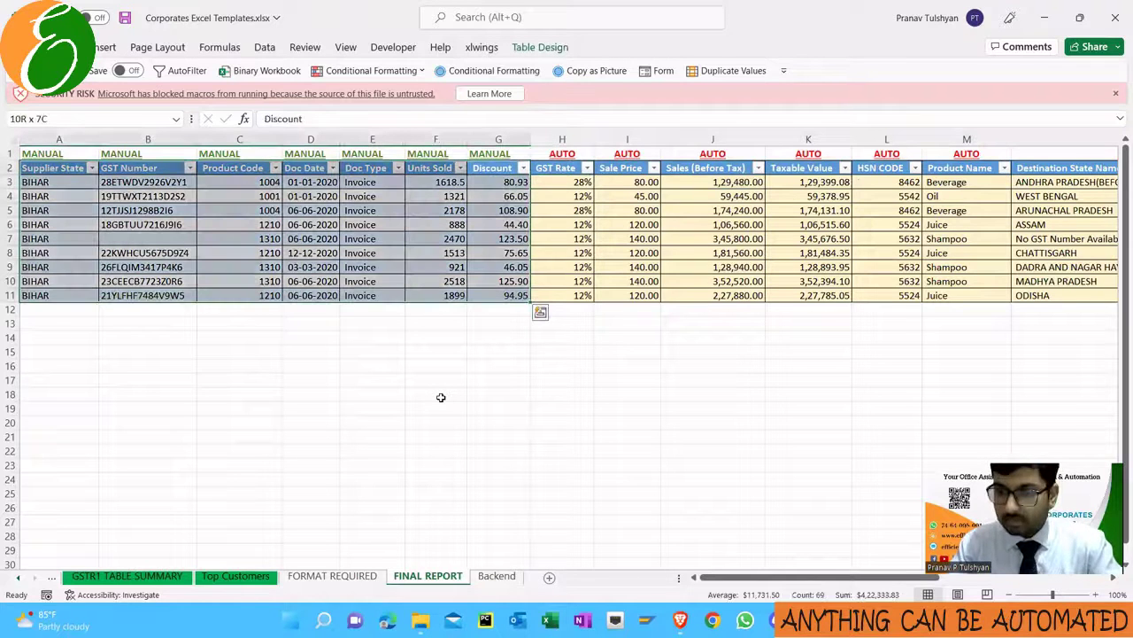
pyautogui.press('Right')
# Step across the first row's AUTO formula cells, ending on Destination State Name
pyautogui.press('Down')
pyautogui.press('Right')
pyautogui.press('Right')
pyautogui.press('Right')
pyautogui.press('Right')
pyautogui.press('Right')
pyautogui.press('Right')
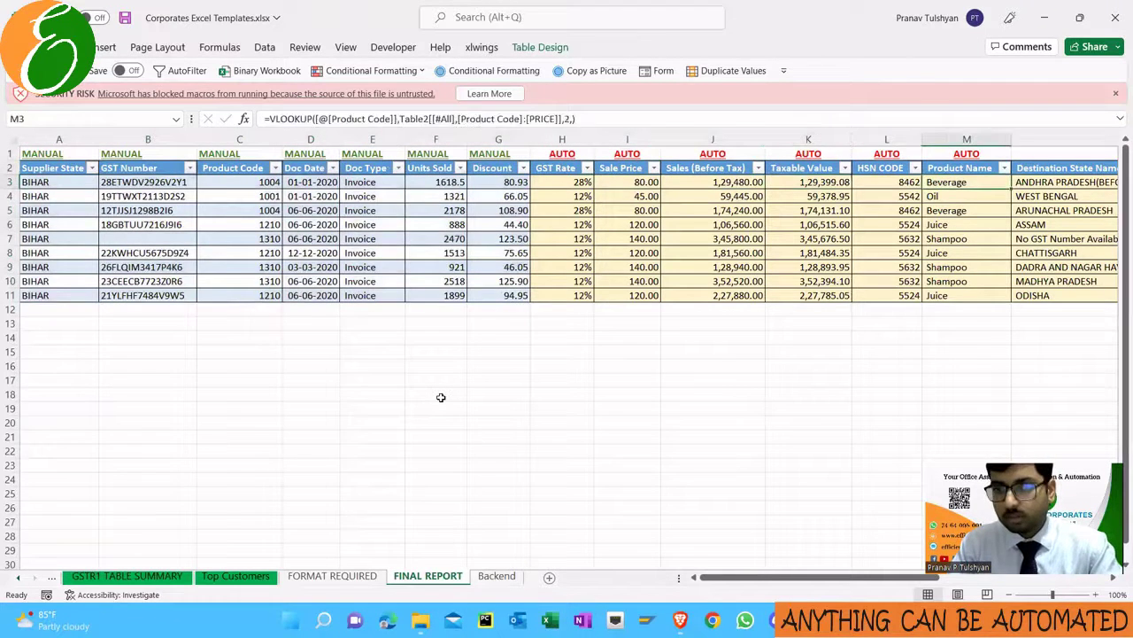
pyautogui.press('Right')
pyautogui.press('Left')
pyautogui.press('Left')
pyautogui.press('Right')
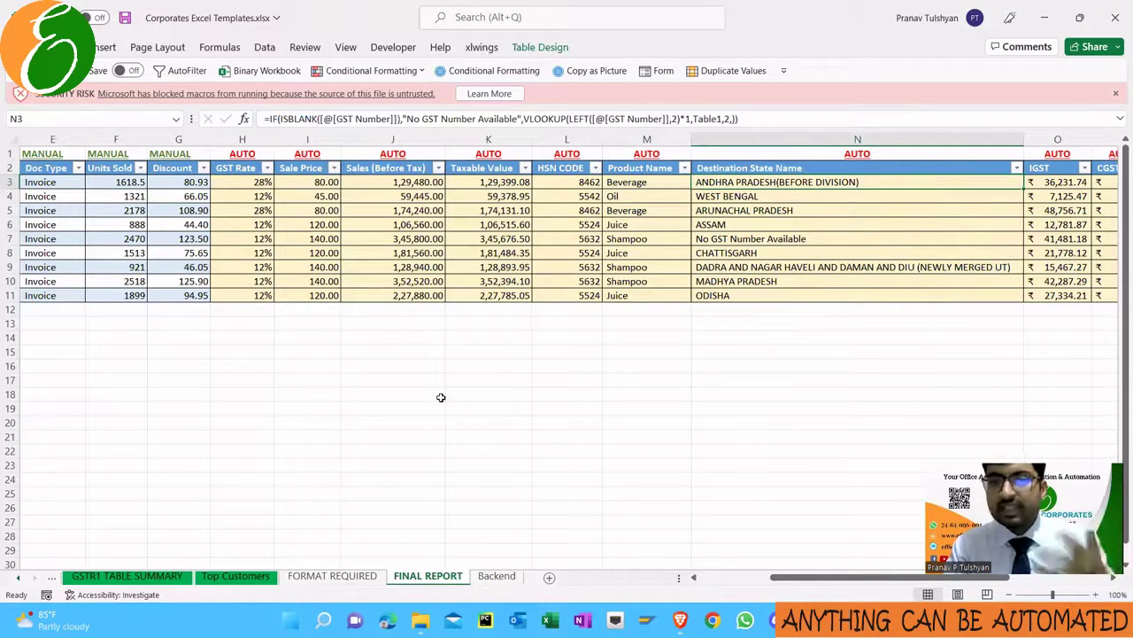
pyautogui.press('F2')
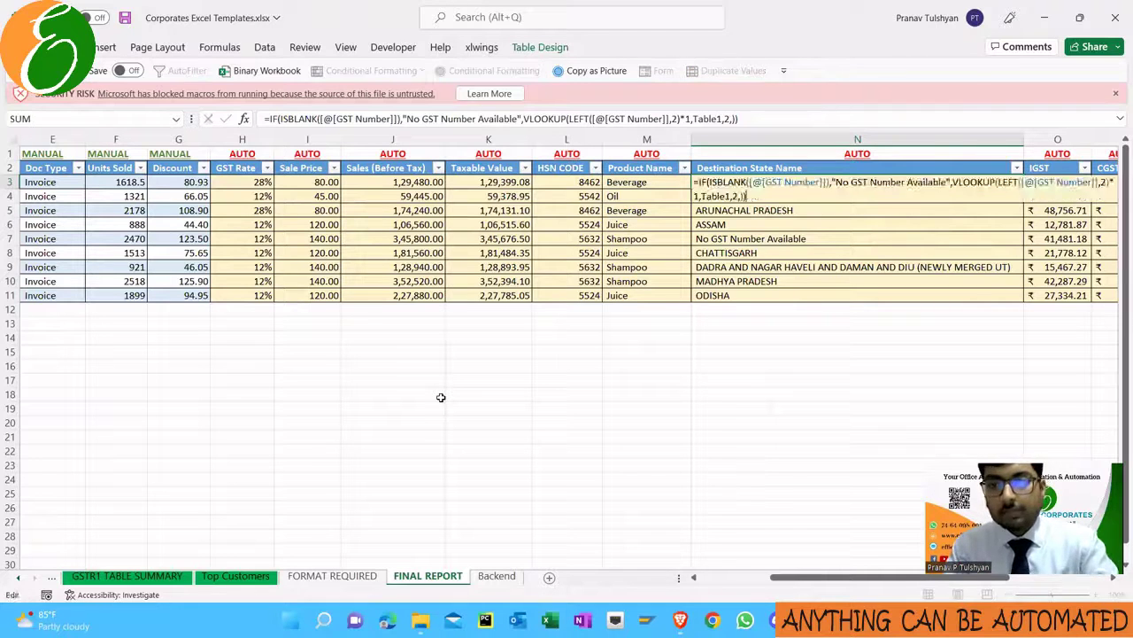
pyautogui.press('Escape')
pyautogui.press('Right')
pyautogui.press('Right')
pyautogui.press('Right')
pyautogui.press('Right')
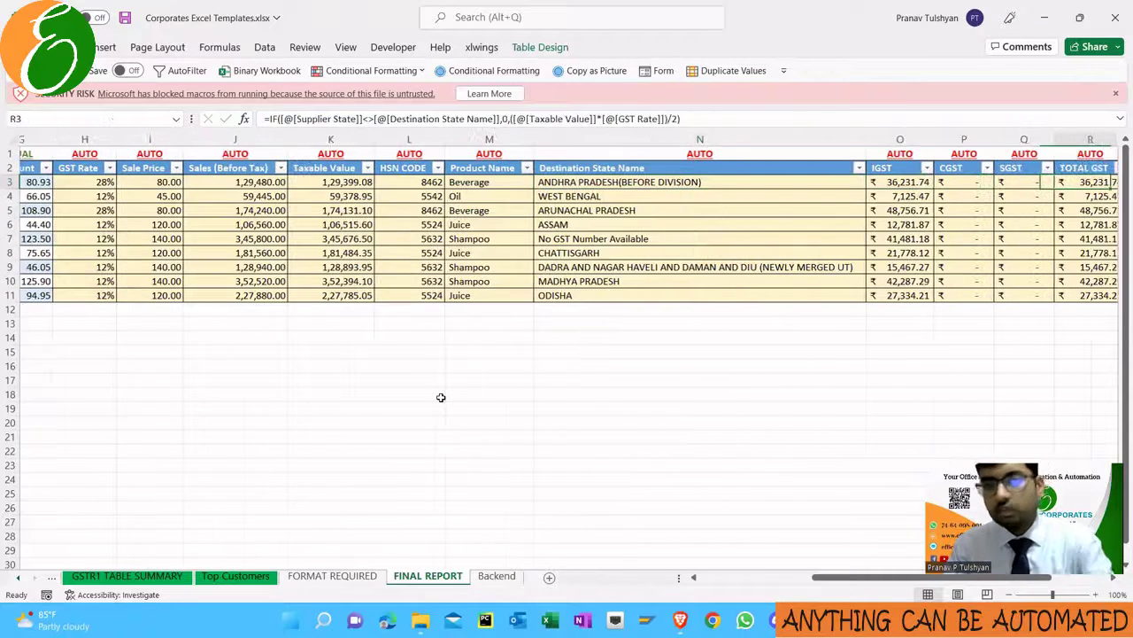
pyautogui.press('Right')
pyautogui.press('Left')
pyautogui.press('Left')
pyautogui.press('F2')
pyautogui.press('Escape')
pyautogui.press('Left')
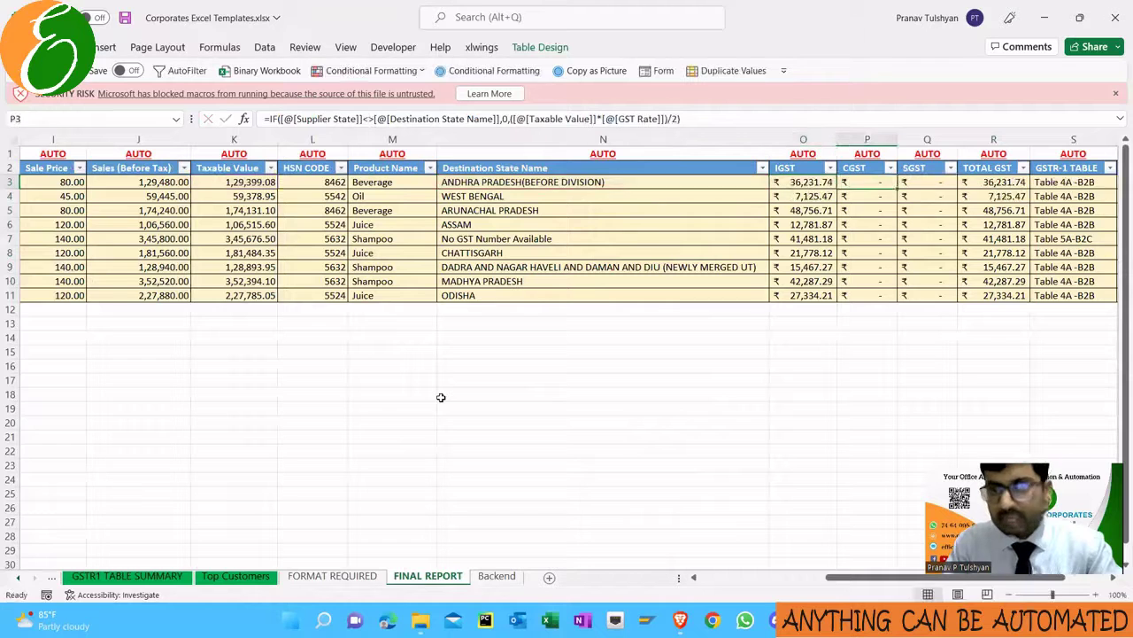
pyautogui.press('Right')
pyautogui.press('F2')
pyautogui.press('Escape')
pyautogui.press('Right')
pyautogui.press('Right')
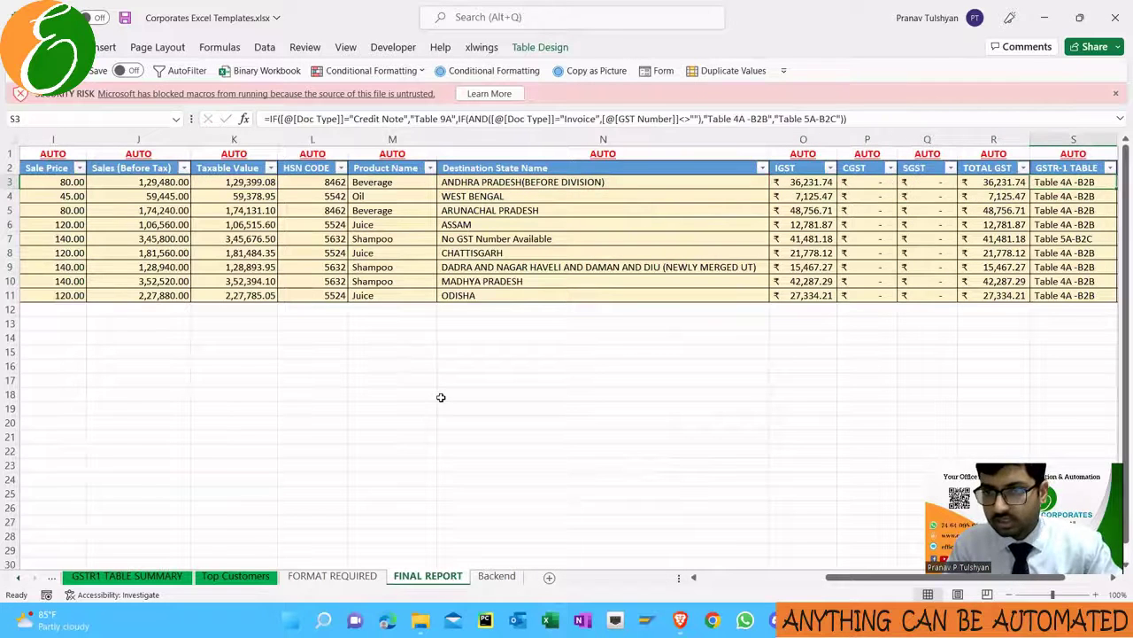
pyautogui.press('Left')
pyautogui.press('Right')
pyautogui.press('Right')
pyautogui.press('Left')
pyautogui.press('F2')
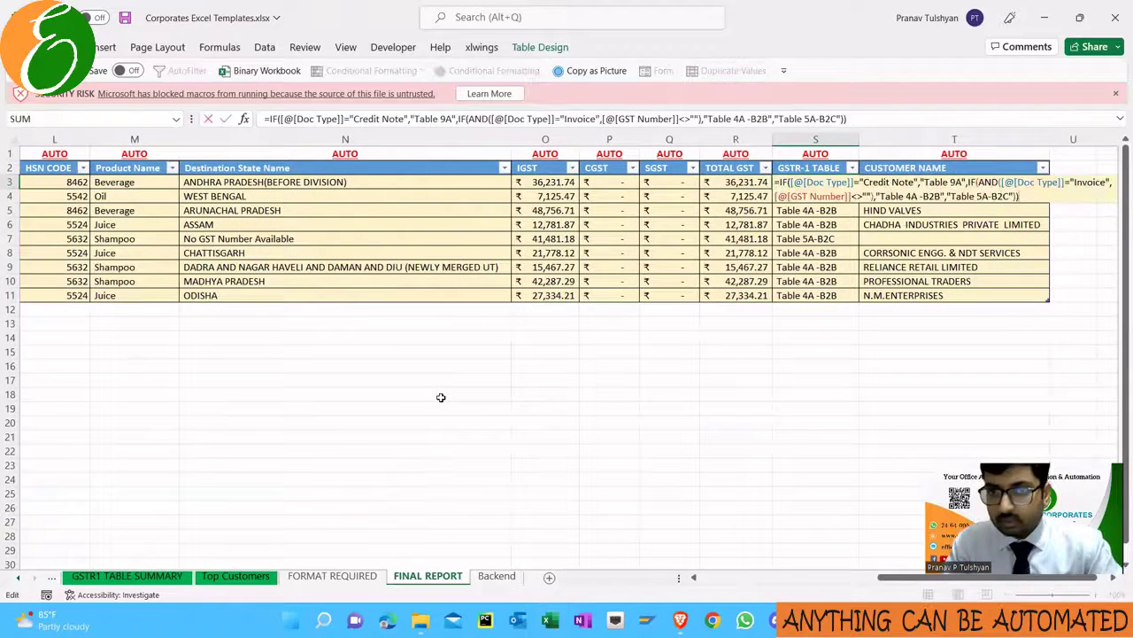
pyautogui.press('Escape')
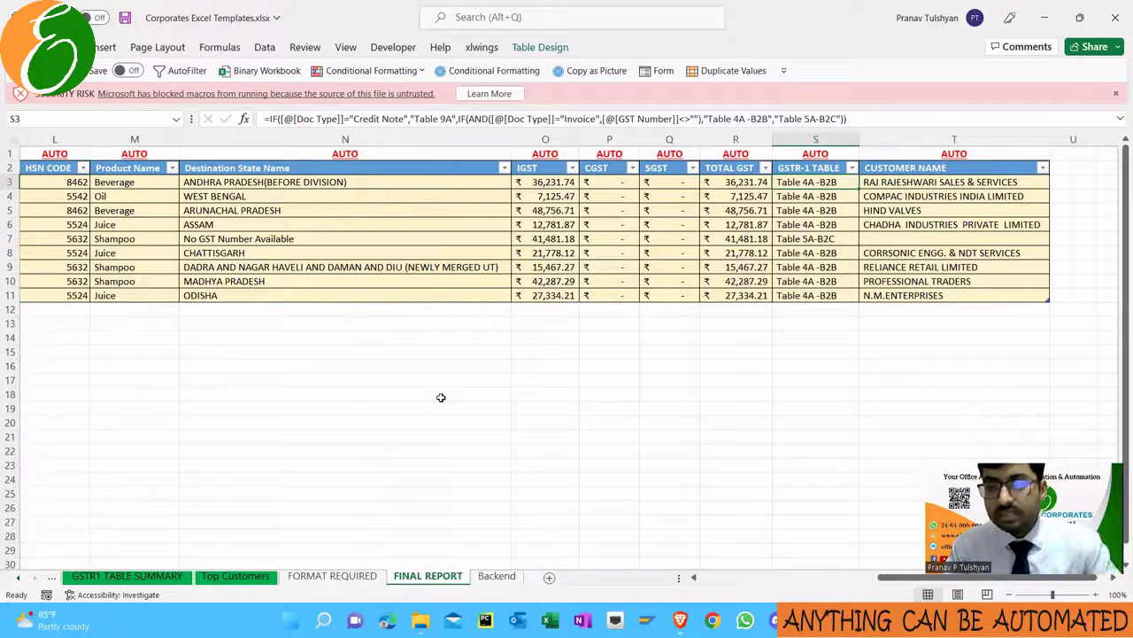
pyautogui.press('Right')
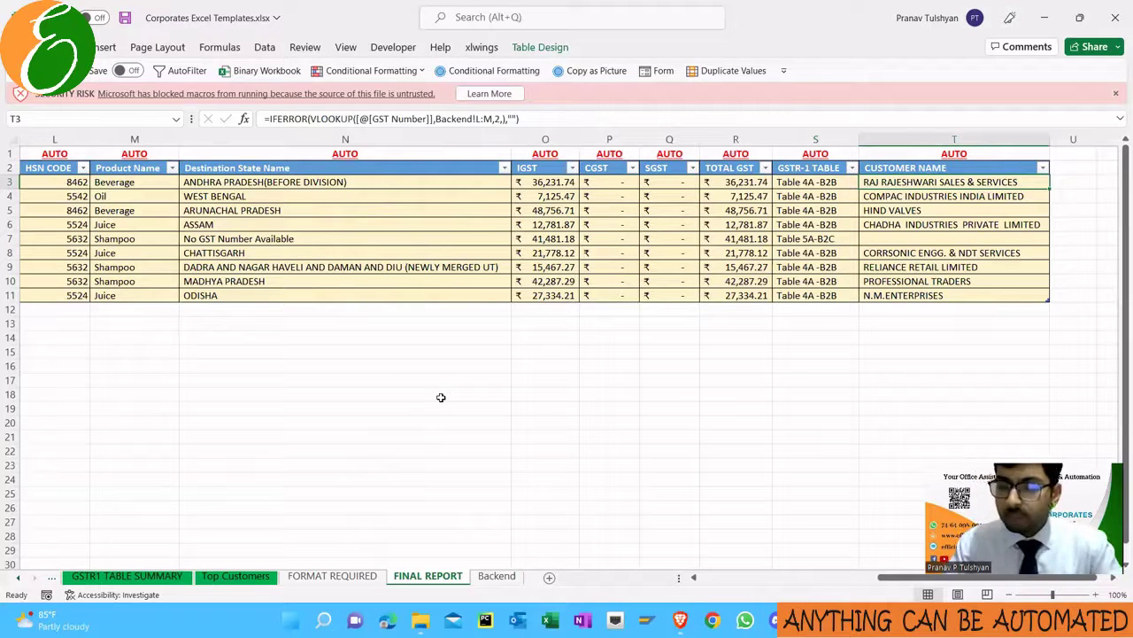
pyautogui.press('Up')
pyautogui.hotkey('ctrl', 'Left')
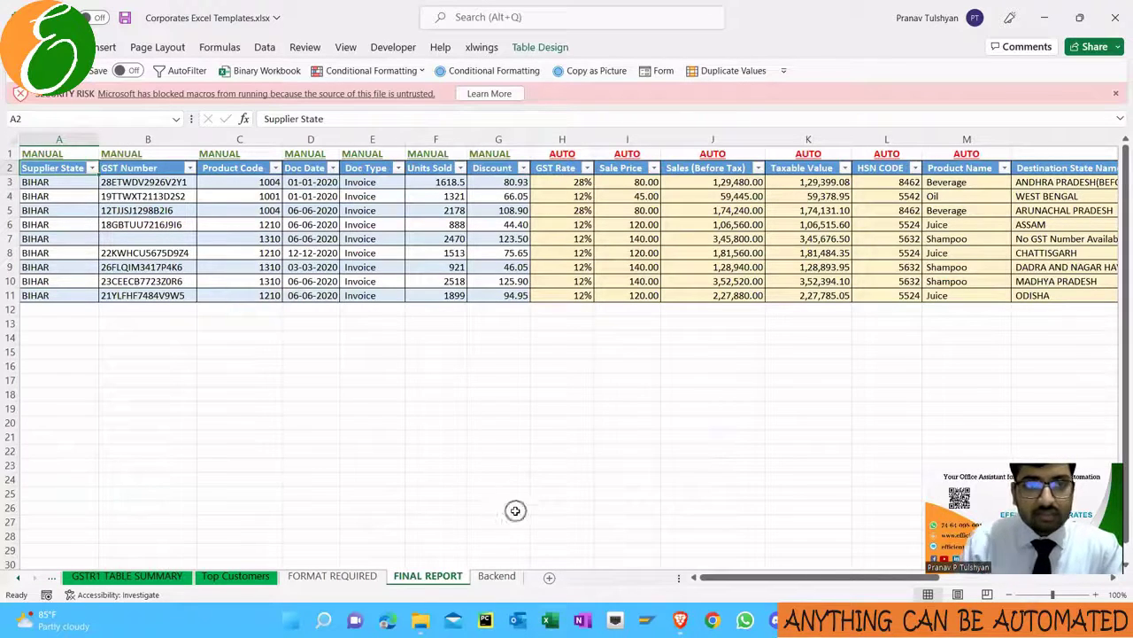
# Check the table name in Table Design, then insert Sheet2 with =MAIN_TABLE in A1
pyautogui.click(537, 47)
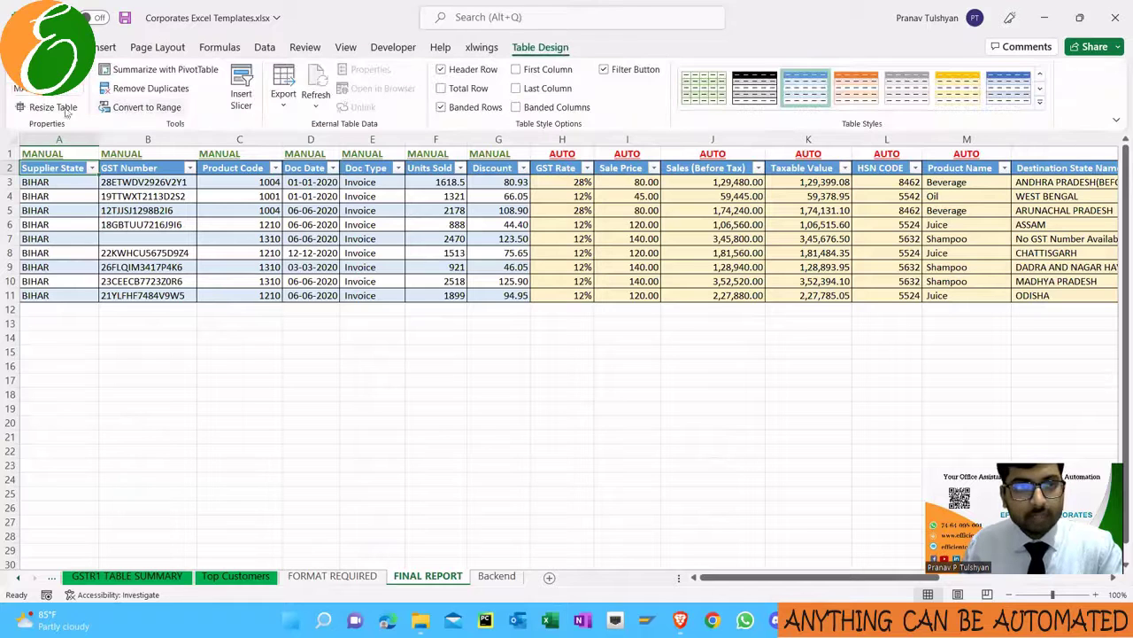
pyautogui.click(76, 171)
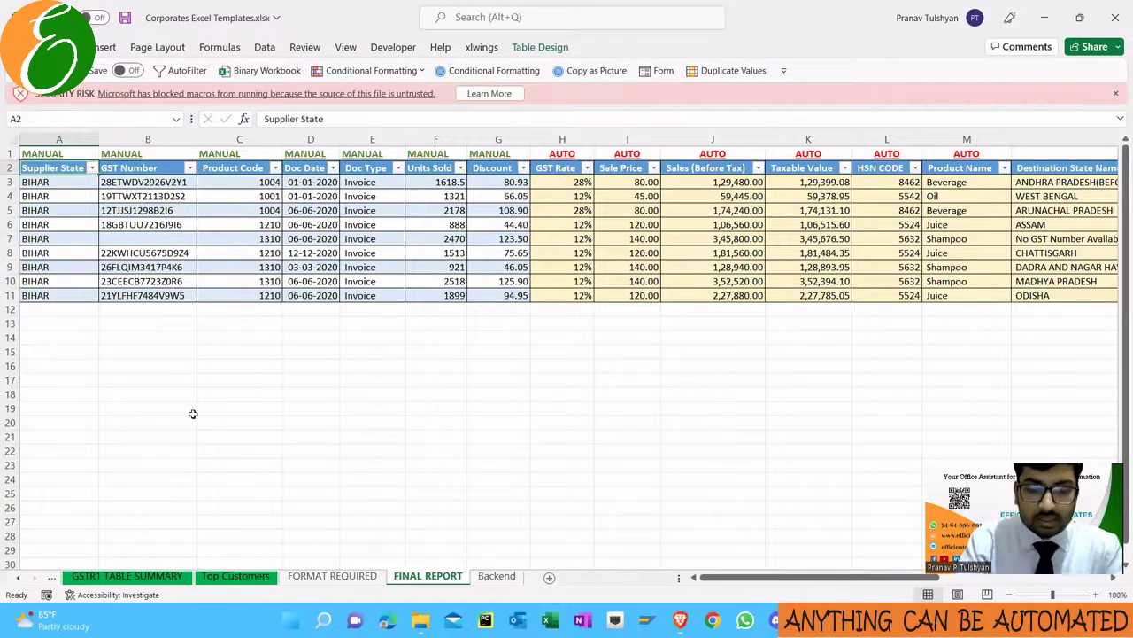
pyautogui.hotkey('shift', 'F11')
pyautogui.write('=main')
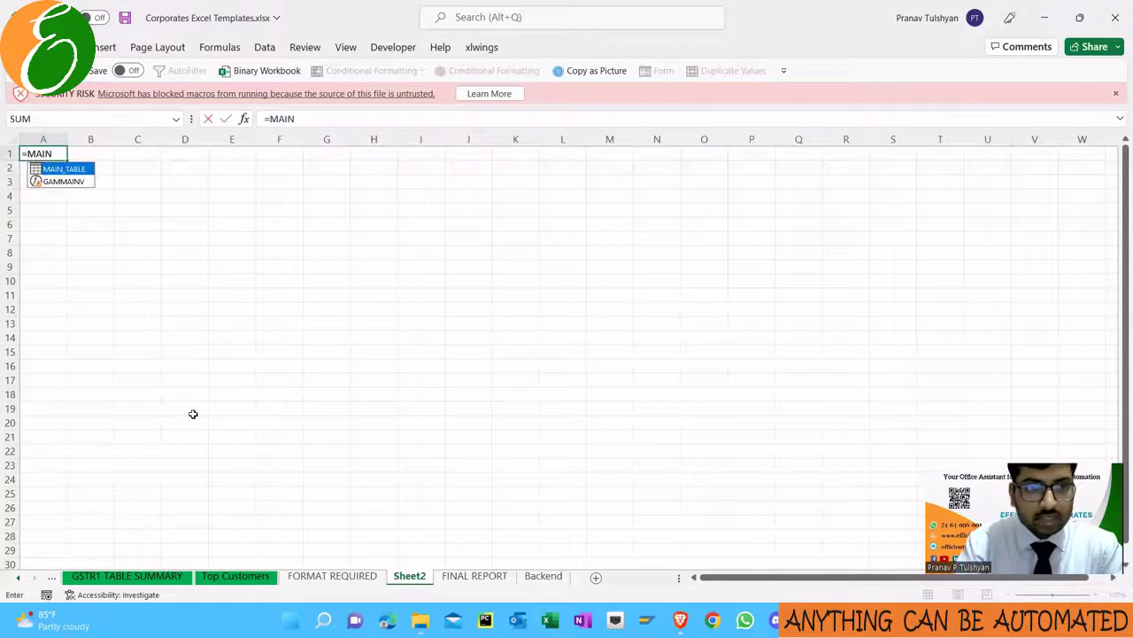
pyautogui.press('Return')
pyautogui.press('Up')
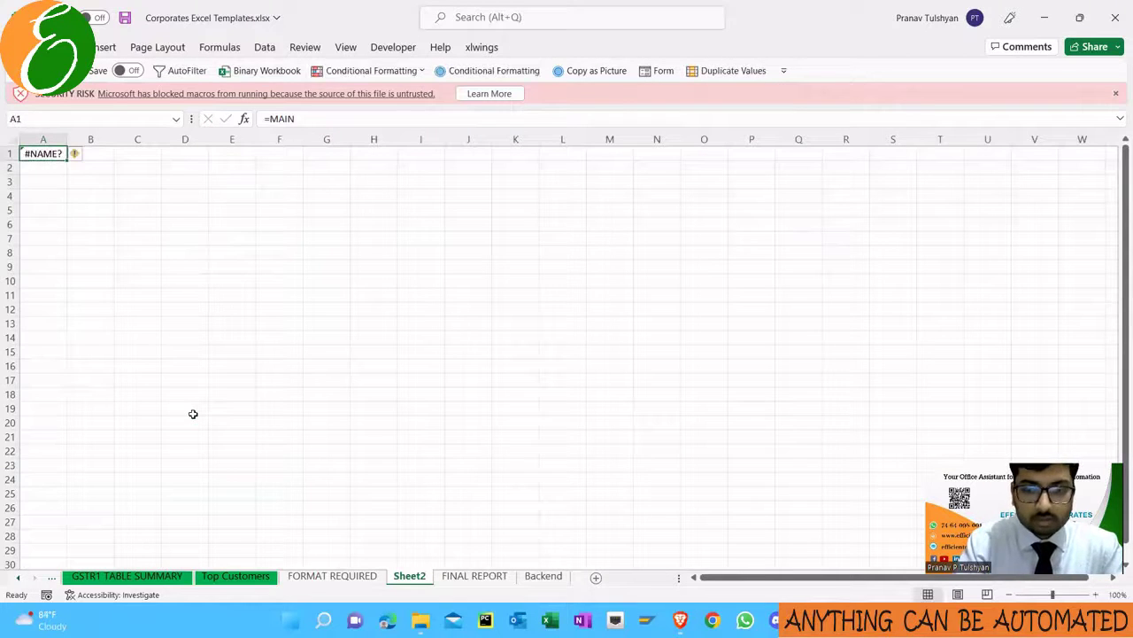
pyautogui.write('=MAIN')
pyautogui.press('Tab')
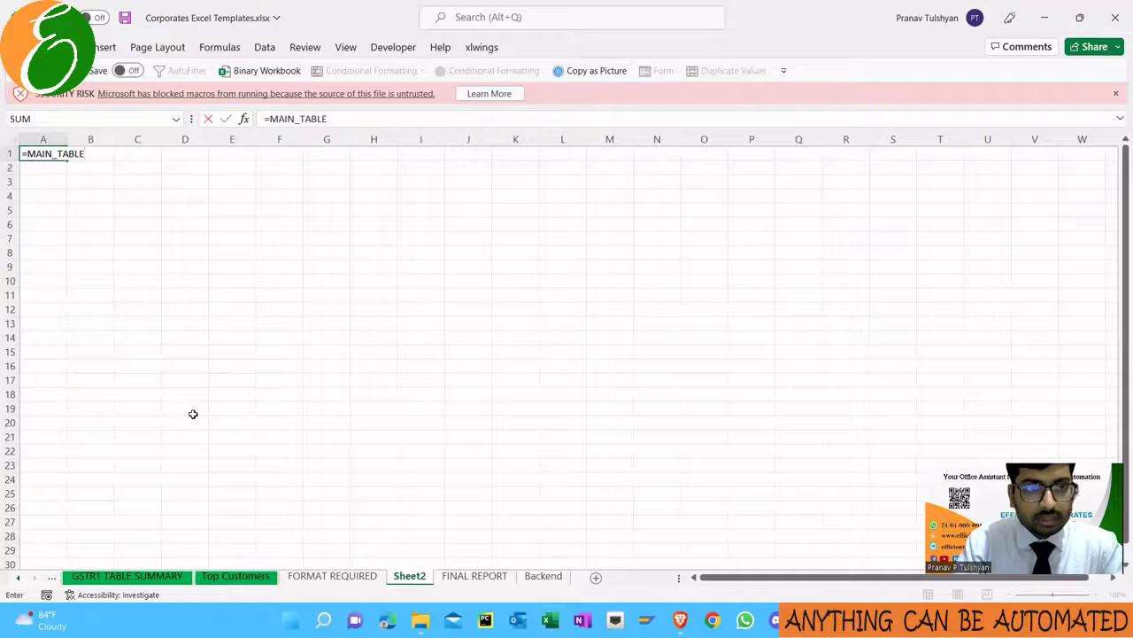
pyautogui.press('Return')
# Delete the spilled MAIN_TABLE data and go to the GSTR1 TABLE SUMMARY sheet
pyautogui.press('Up')
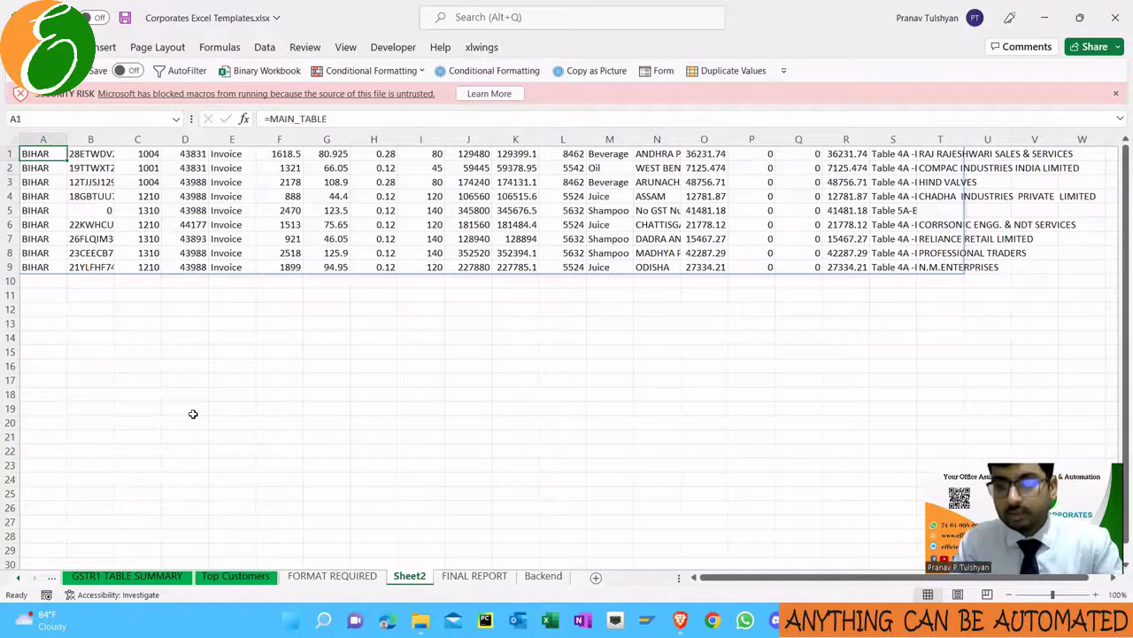
pyautogui.hotkey('ctrl', 'shift', 'Right')
pyautogui.hotkey('ctrl', 'shift', 'Down')
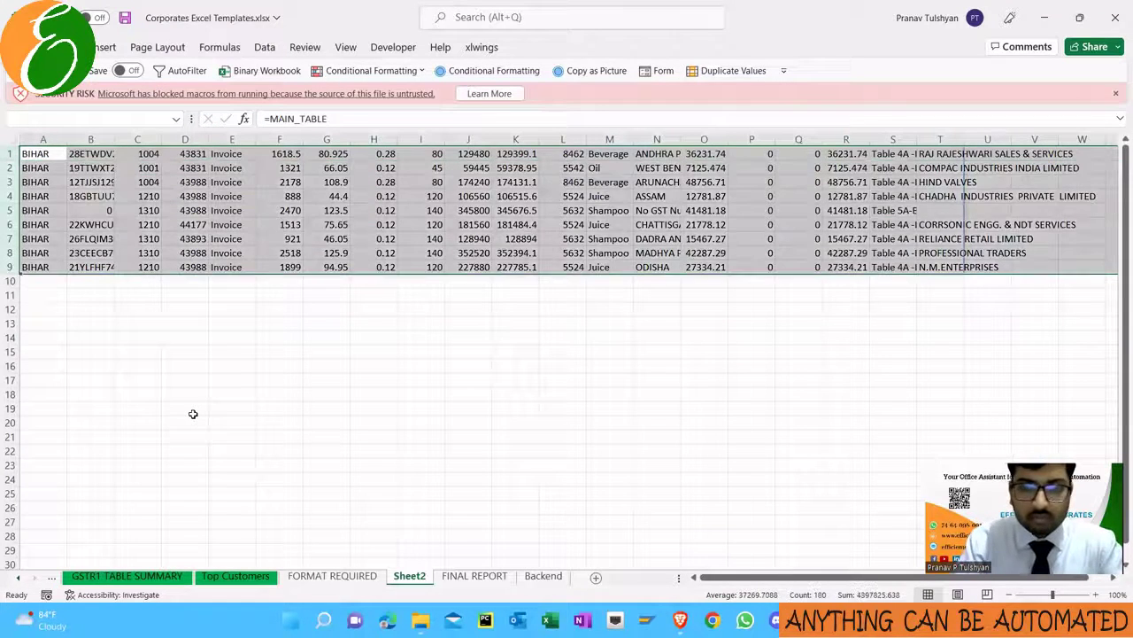
pyautogui.press('Delete')
pyautogui.hotkey('ctrl', 'Home')
pyautogui.hotkey('ctrl', 'pagedown')
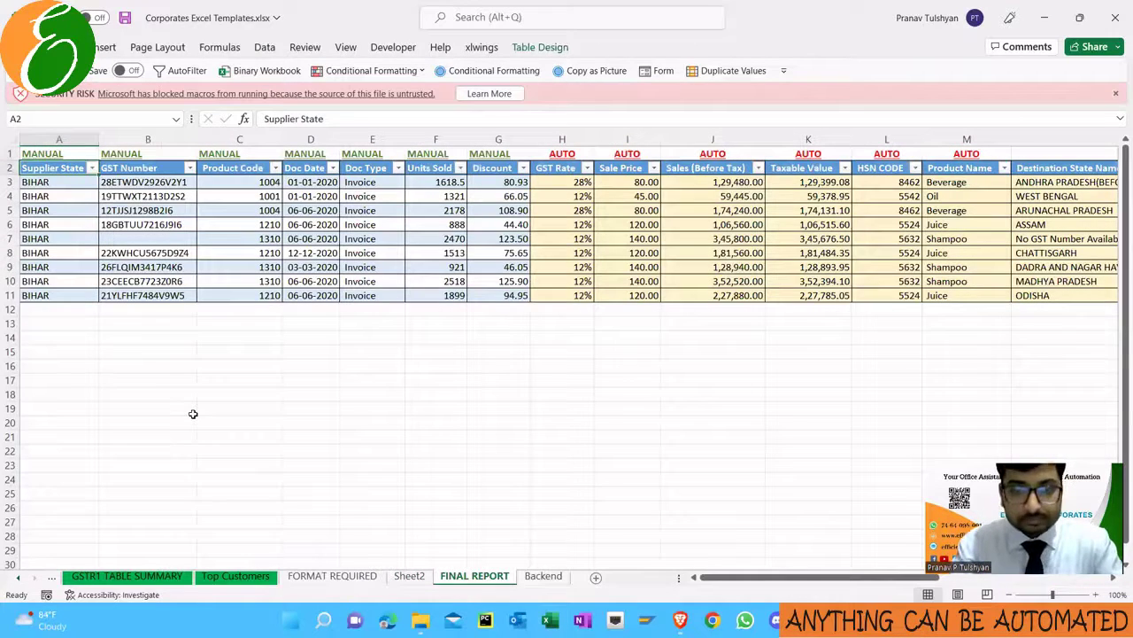
pyautogui.hotkey('ctrl', 'pageup')
pyautogui.hotkey('ctrl', 'pageup')
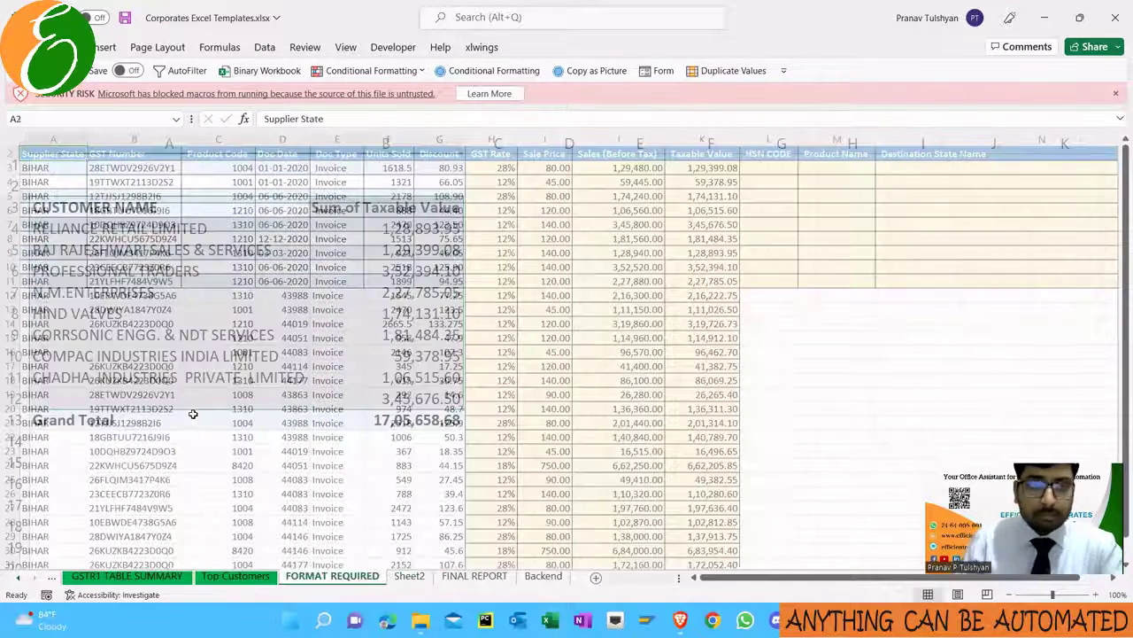
pyautogui.hotkey('ctrl', 'pageup')
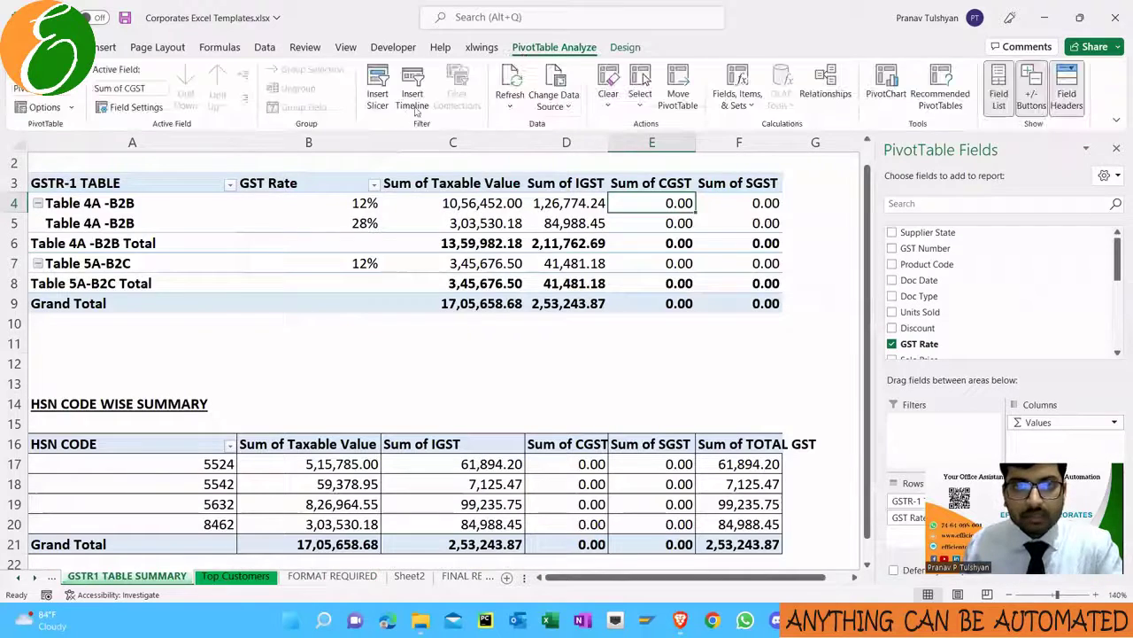
# Change the GSTR-1 summary pivot's data source to MAIN_TABLE and check its row field
pyautogui.hotkey('ctrl', 'pageup')
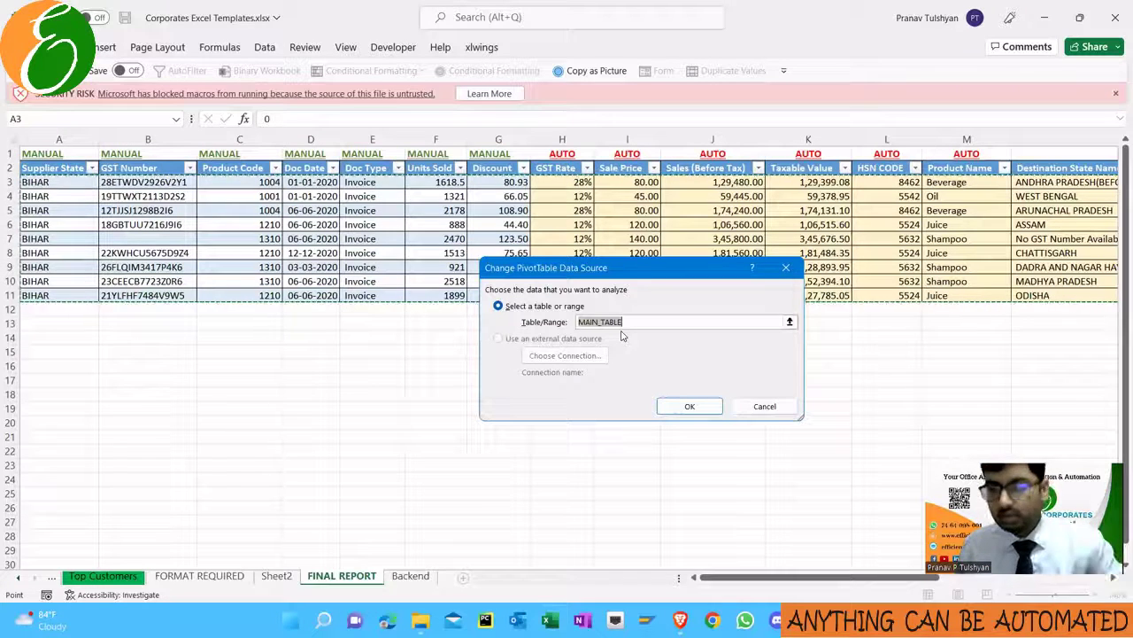
pyautogui.click(686, 406)
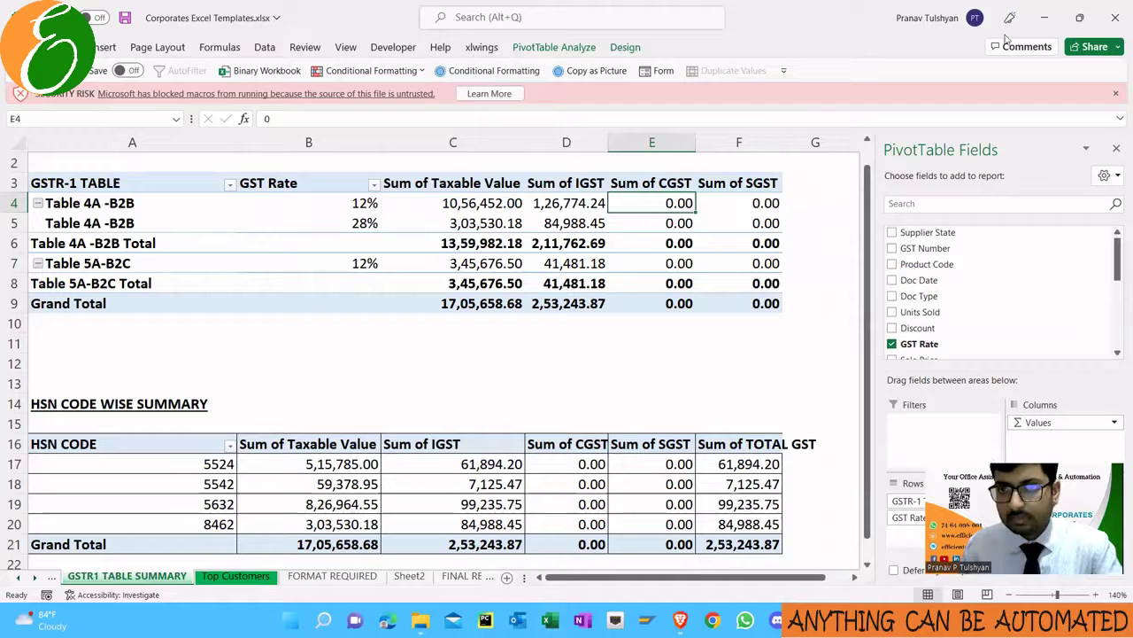
pyautogui.click(939, 501)
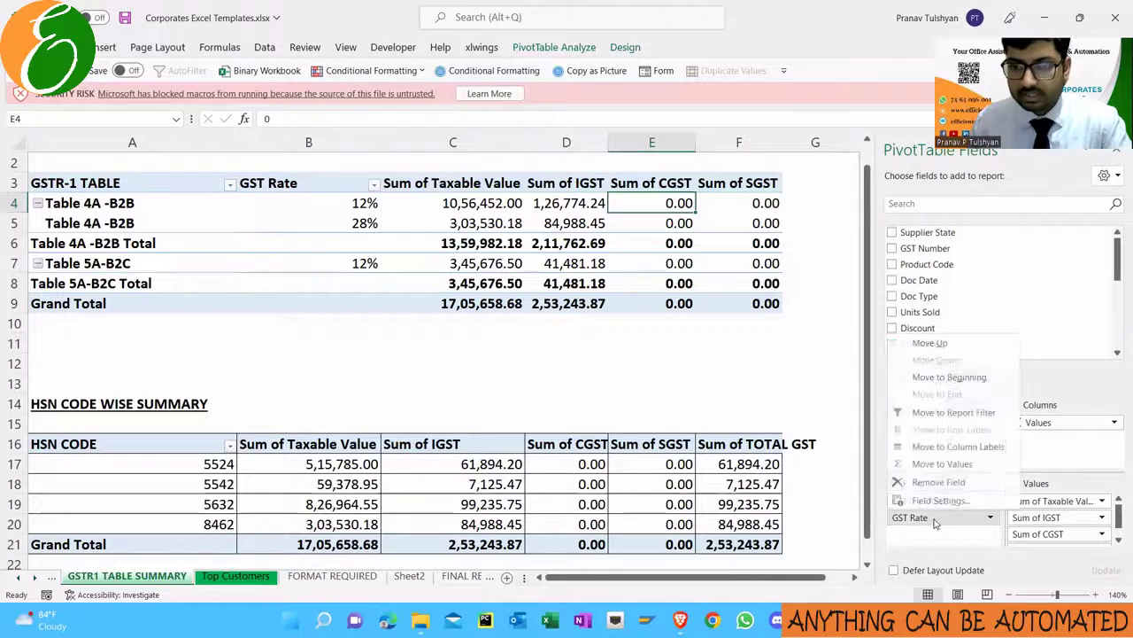
pyautogui.press('Escape')
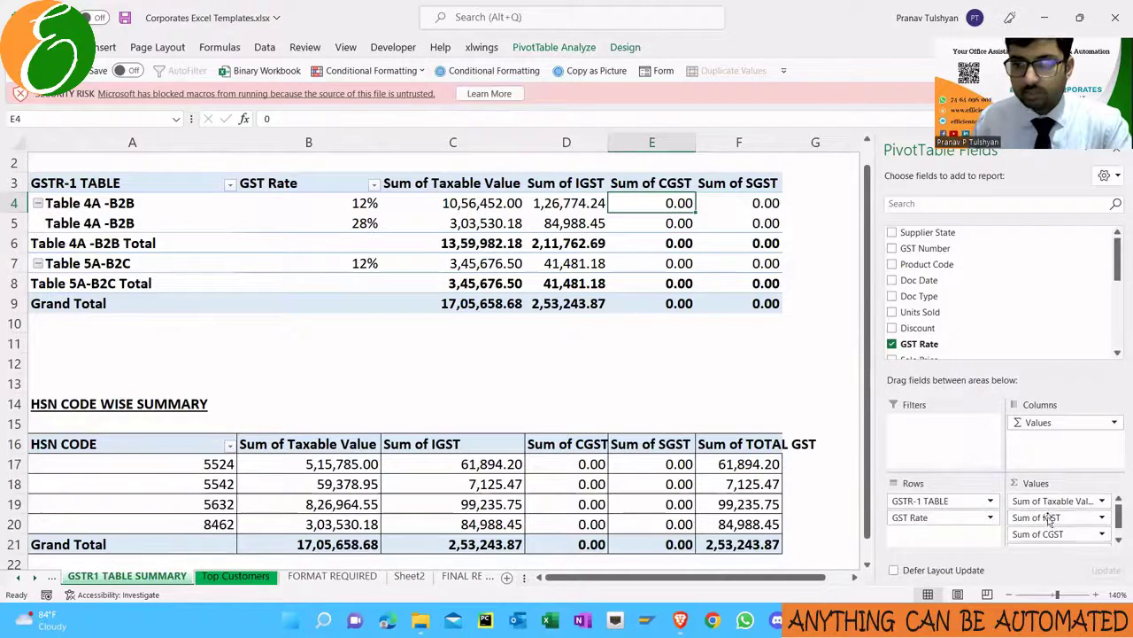
# Select the HSN codes in the HSN CODE pivot, then go to Top Customers
pyautogui.click(99, 363)
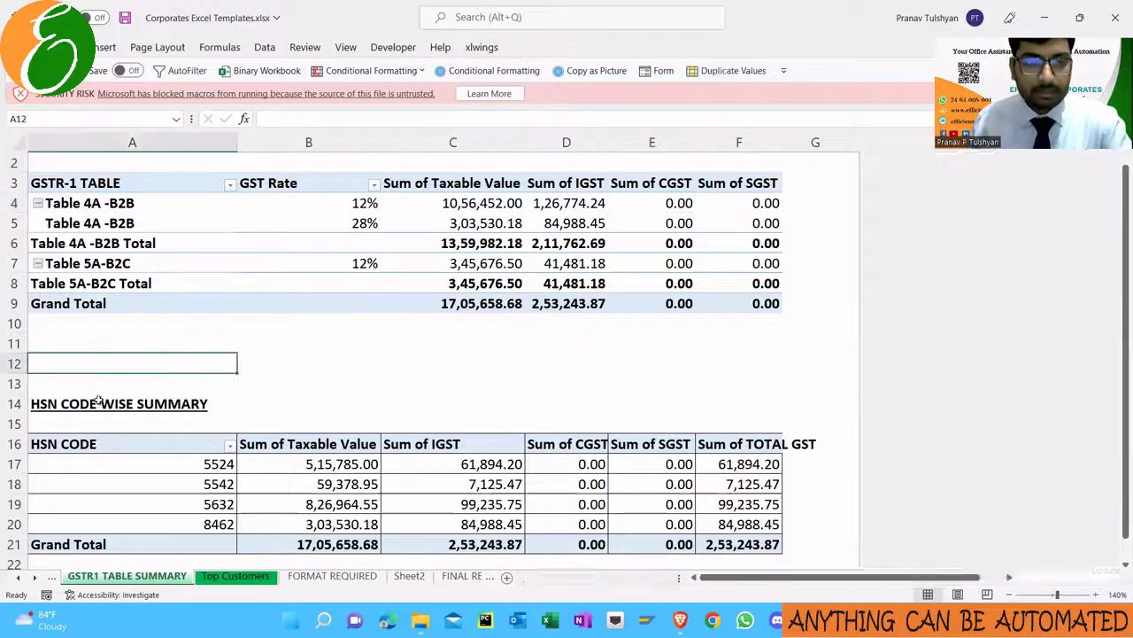
pyautogui.click(116, 423)
pyautogui.moveTo(133, 464); pyautogui.dragTo(133, 524)
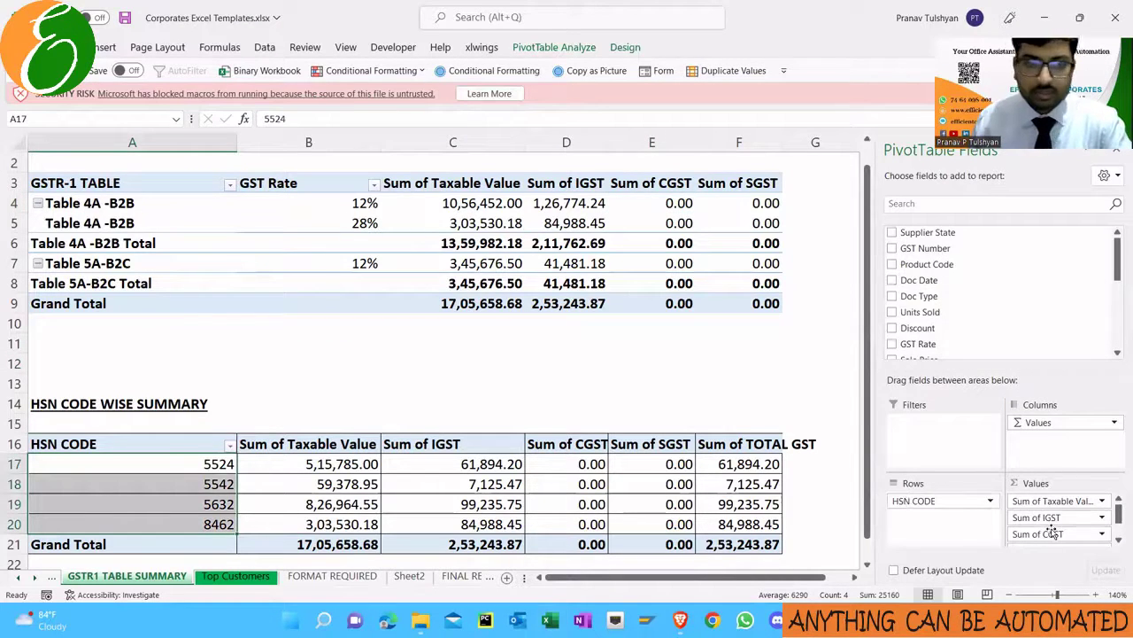
pyautogui.hotkey('ctrl', 'pagedown')
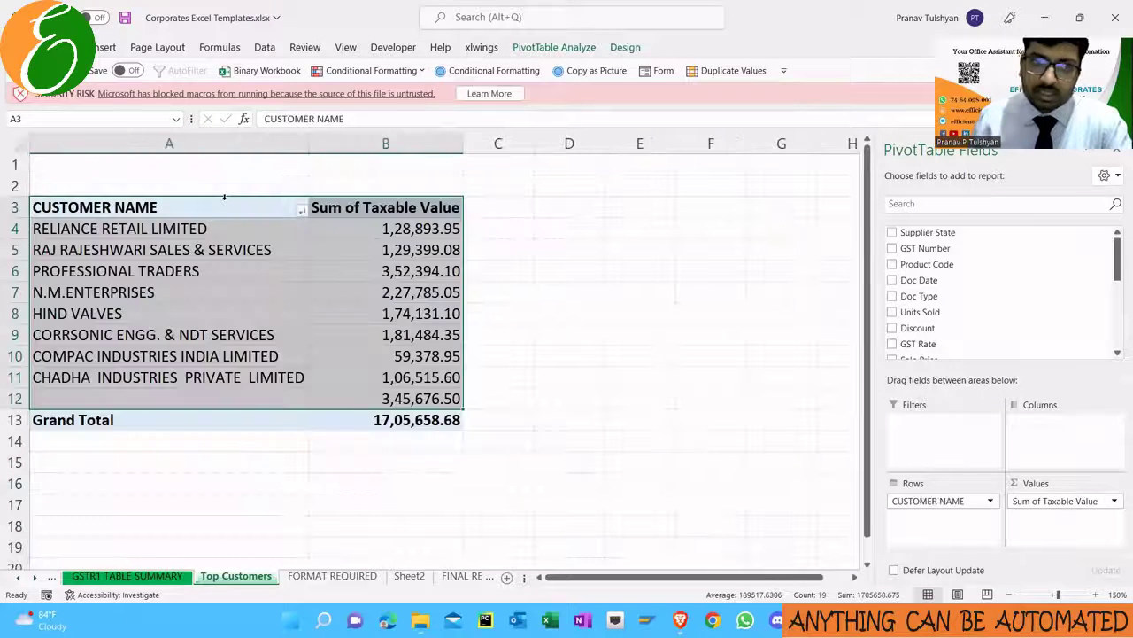
# Sort Top Customers by Sum of Taxable Value largest to smallest, then return to GSTR1 TABLE SUMMARY
pyautogui.click(388, 420)
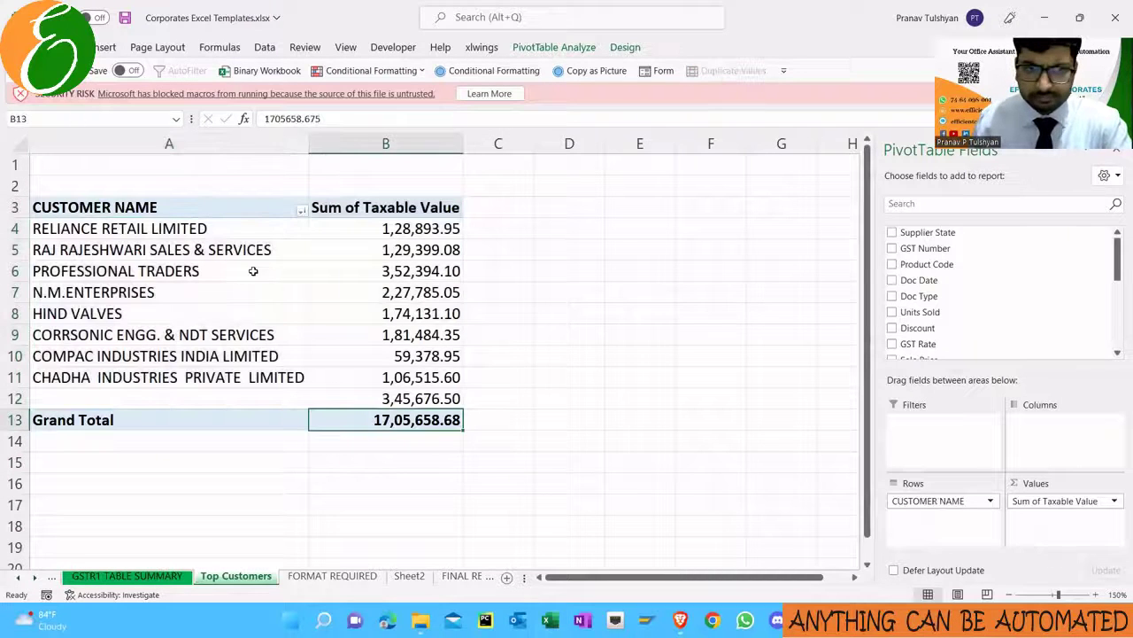
pyautogui.click(283, 230)
pyautogui.click(381, 238)
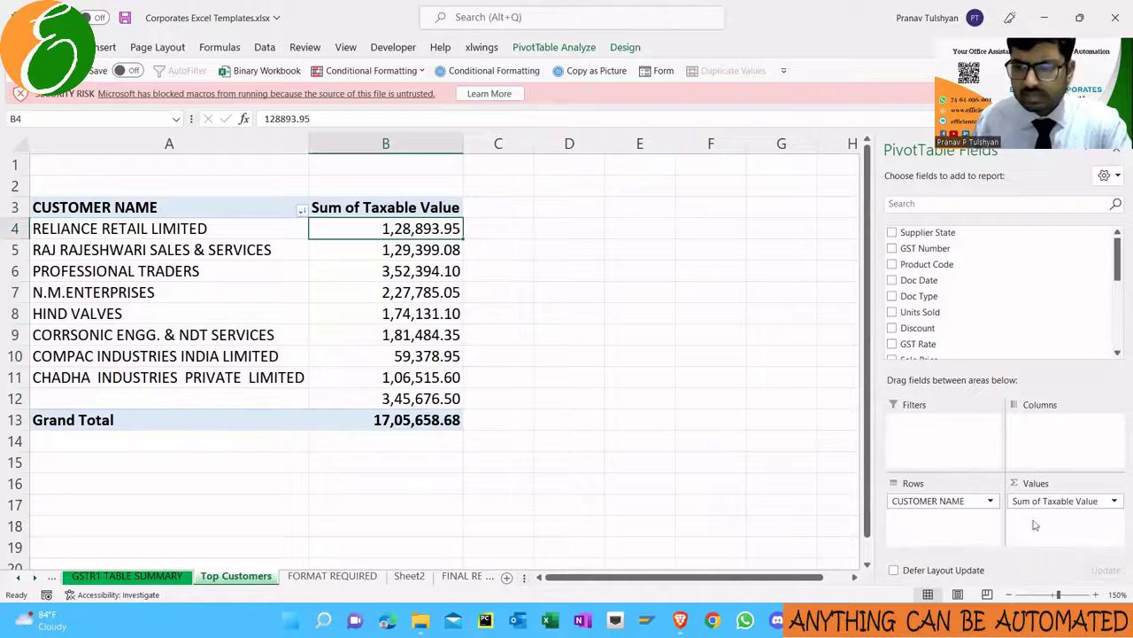
pyautogui.rightClick(338, 227)
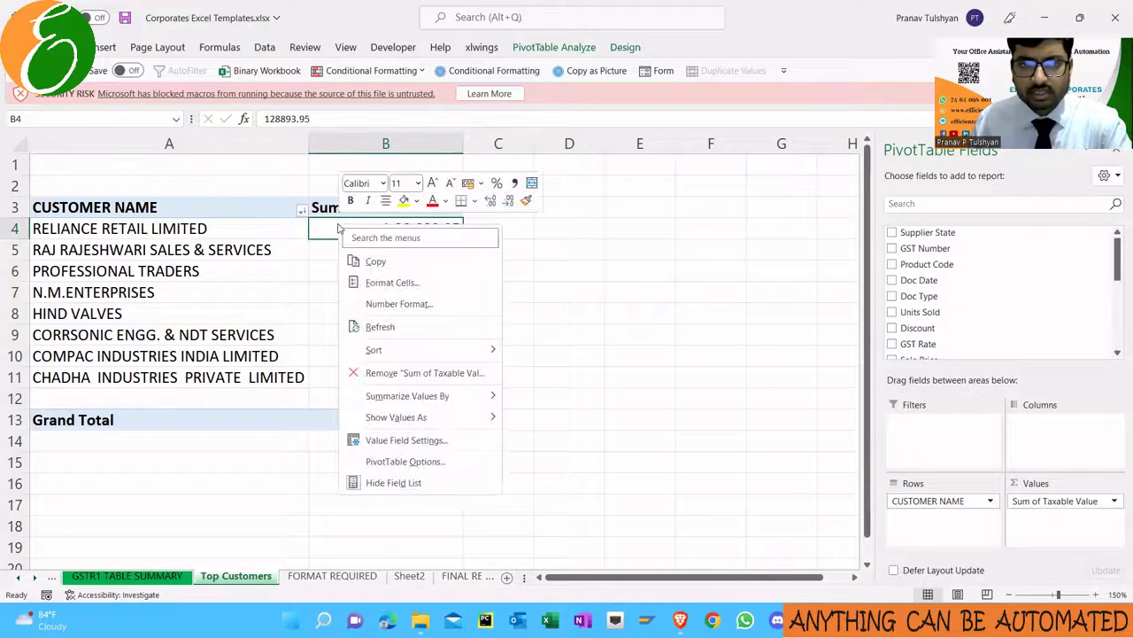
pyautogui.moveTo(417, 350)
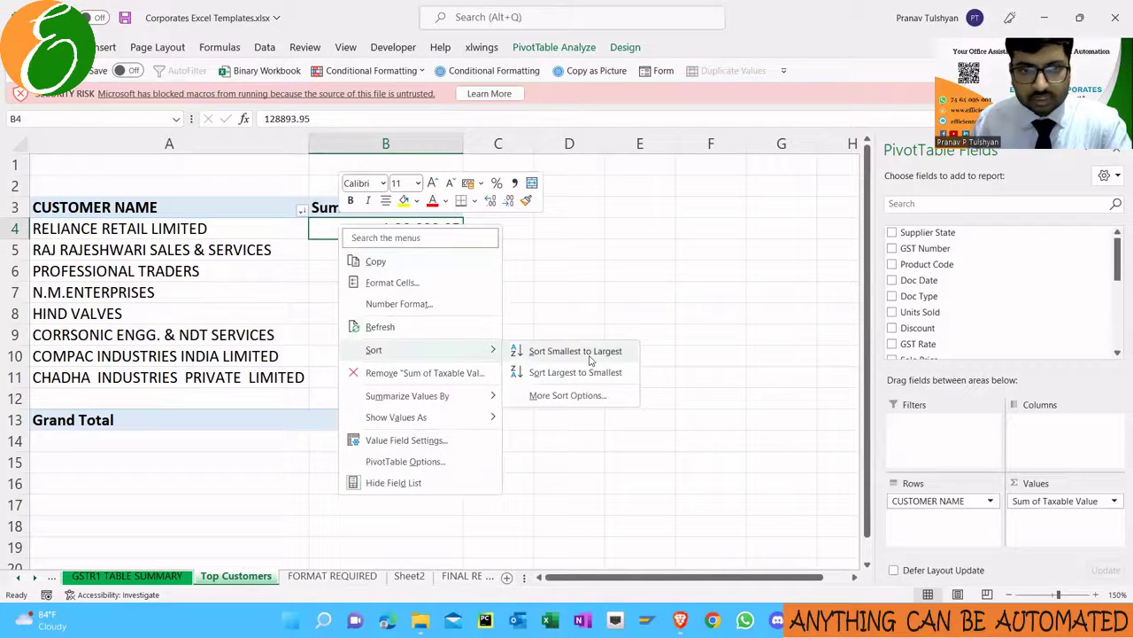
pyautogui.click(576, 372)
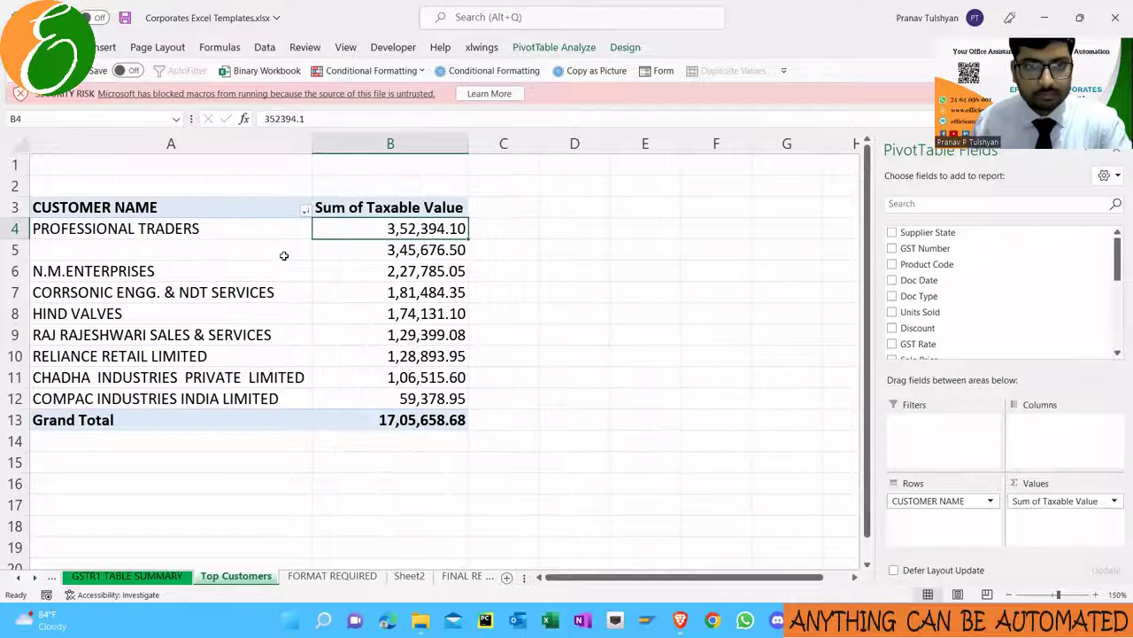
pyautogui.click(163, 577)
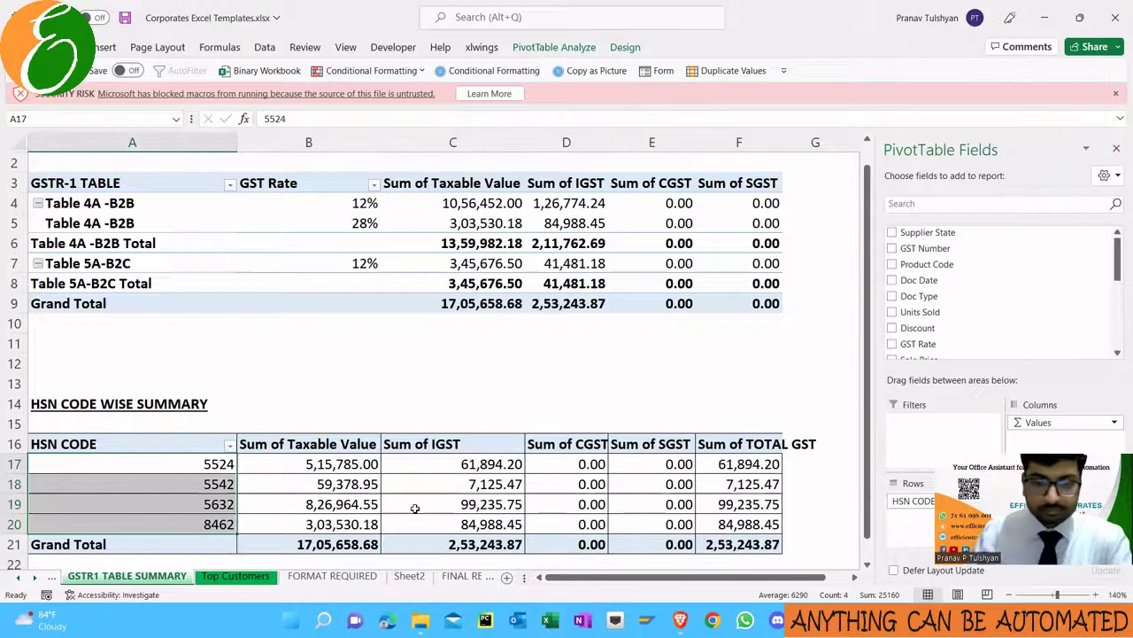
# Copy the full base data block on the BASE DUMP sheet down to its last row
pyautogui.hotkey('ctrl', 'pageup')
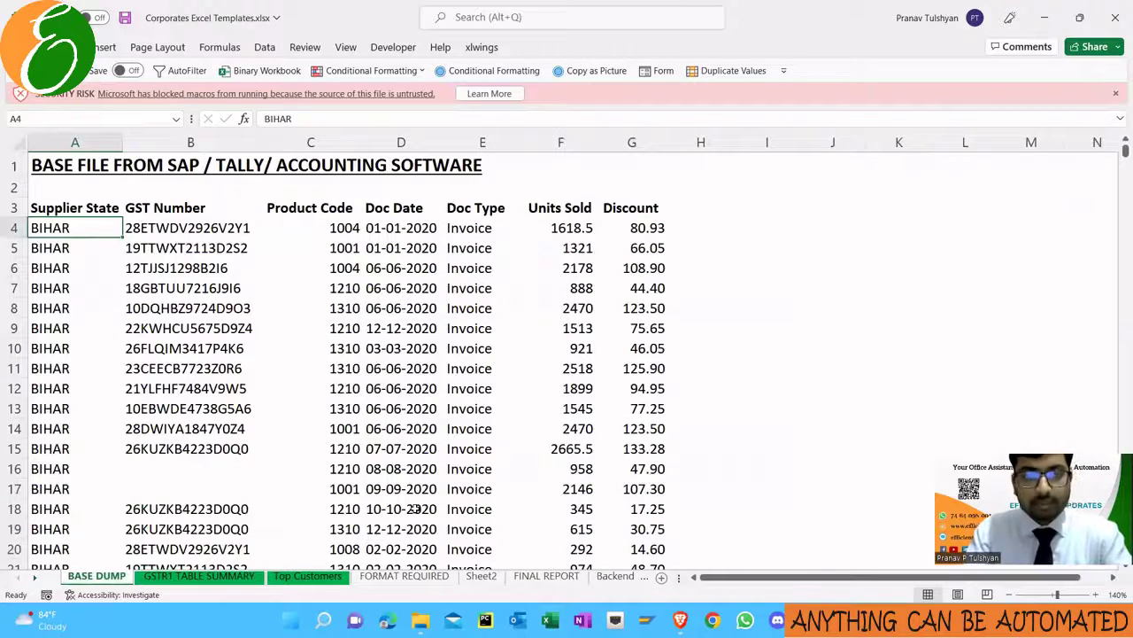
pyautogui.hotkey('ctrl', 'shift', 'Right')
pyautogui.hotkey('ctrl', 'shift', 'Down')
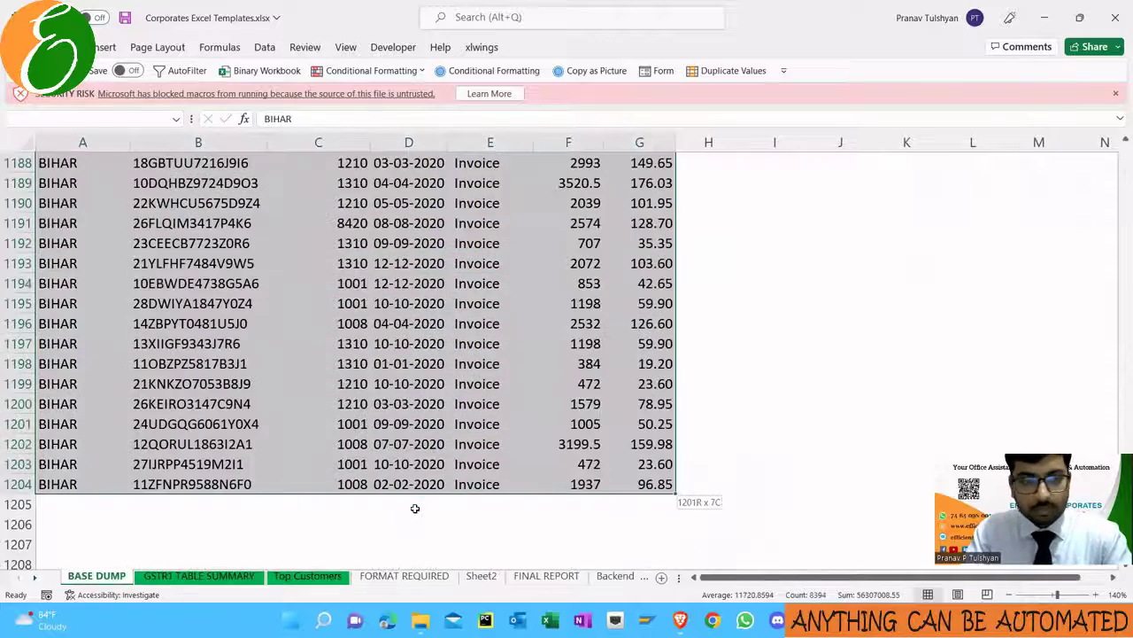
pyautogui.hotkey('ctrl', 'c')
pyautogui.hotkey('ctrl', 'Home')
# Paste the base data as values into the FINAL REPORT table's first data row, then return to the top
pyautogui.hotkey('ctrl', 'pagedown')
pyautogui.hotkey('ctrl', 'pagedown')
pyautogui.hotkey('ctrl', 'pagedown')
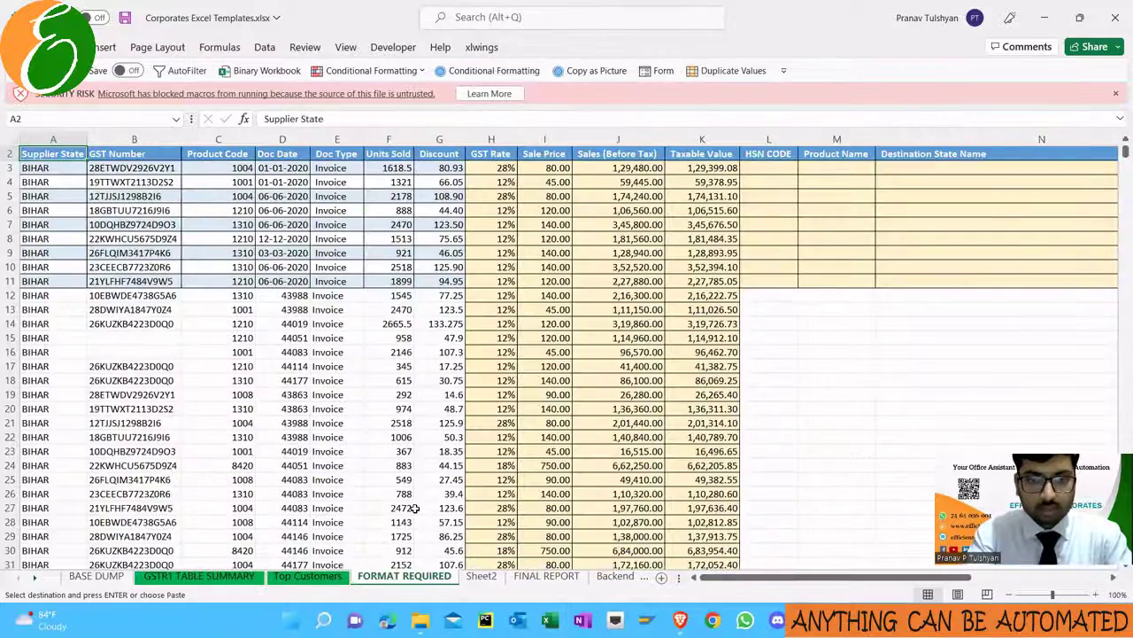
pyautogui.hotkey('ctrl', 'pagedown')
pyautogui.hotkey('ctrl', 'pagedown')
pyautogui.press('Down')
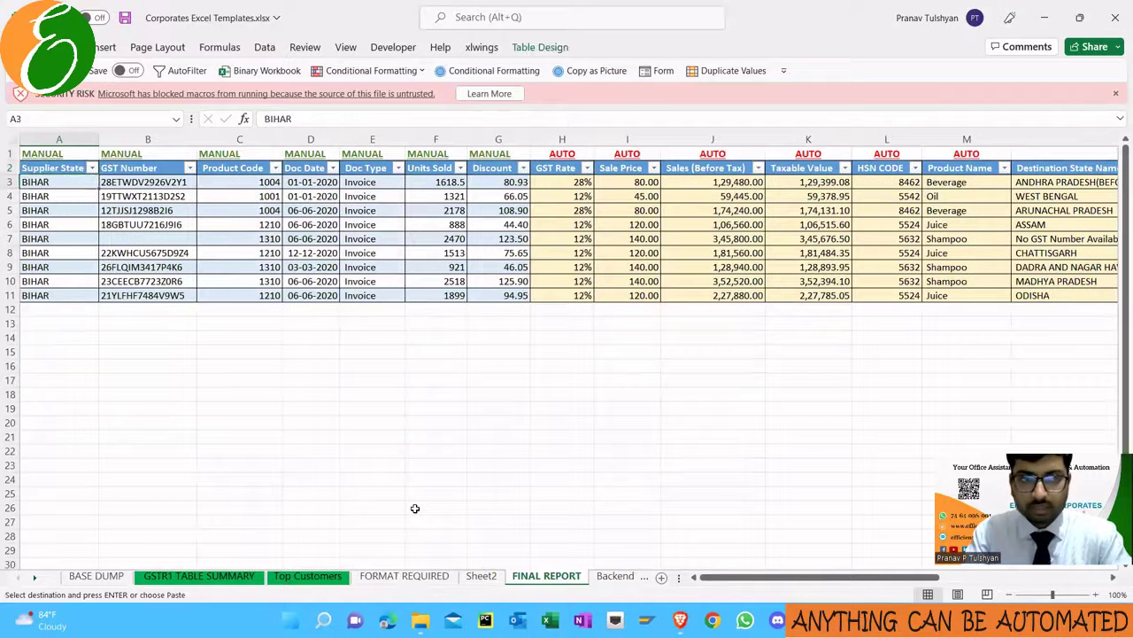
pyautogui.press('alt')
pyautogui.press('e')
pyautogui.press('s')
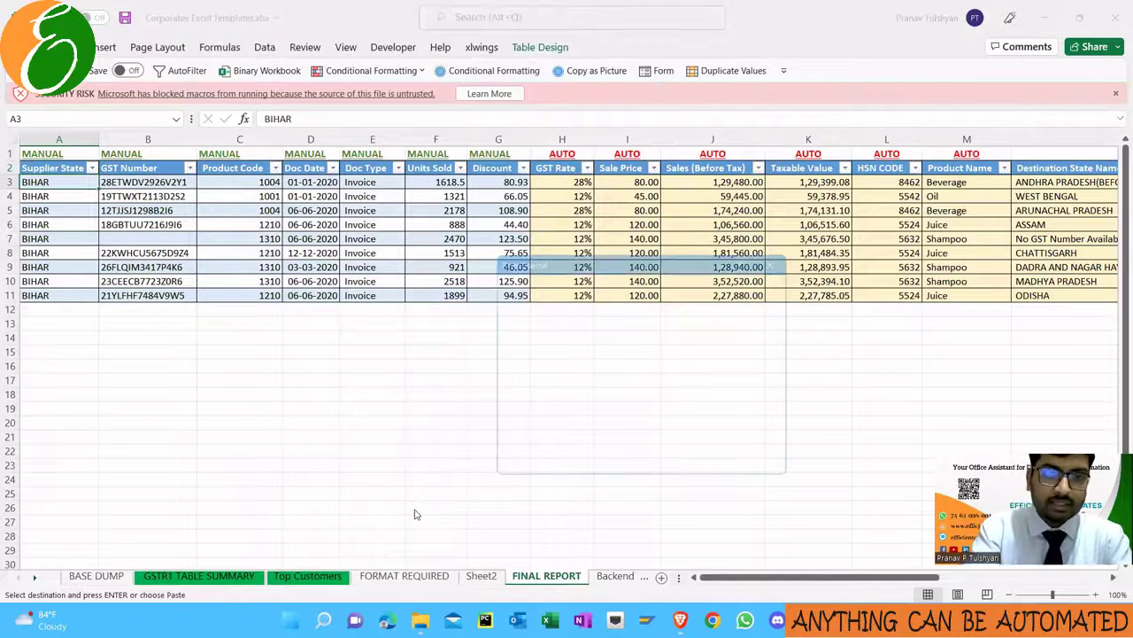
pyautogui.press('v')
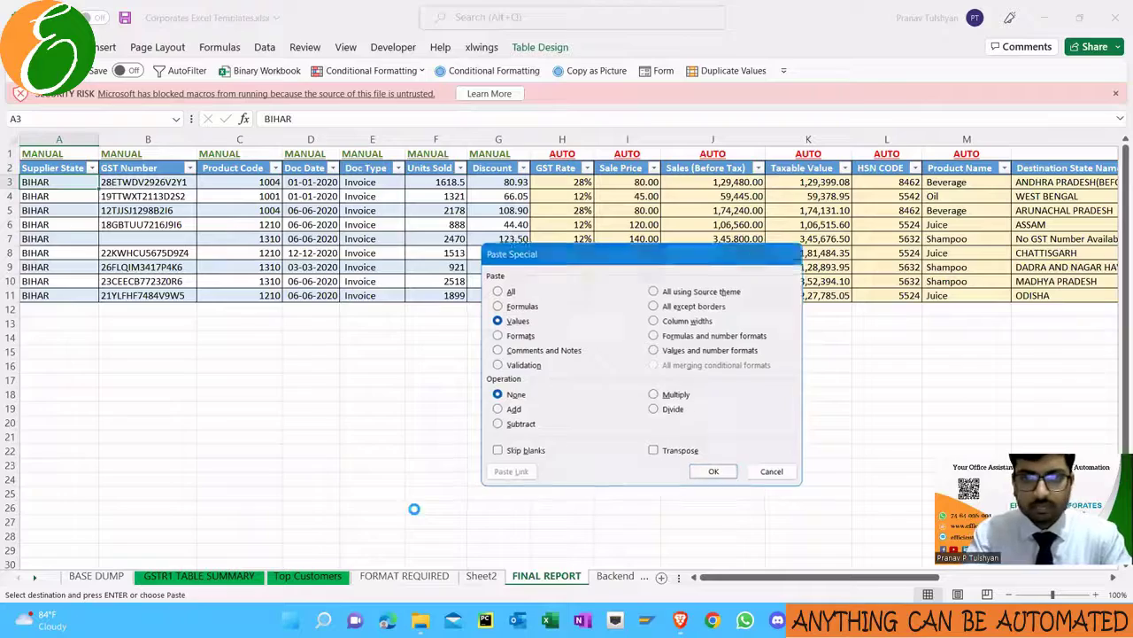
pyautogui.press('Return')
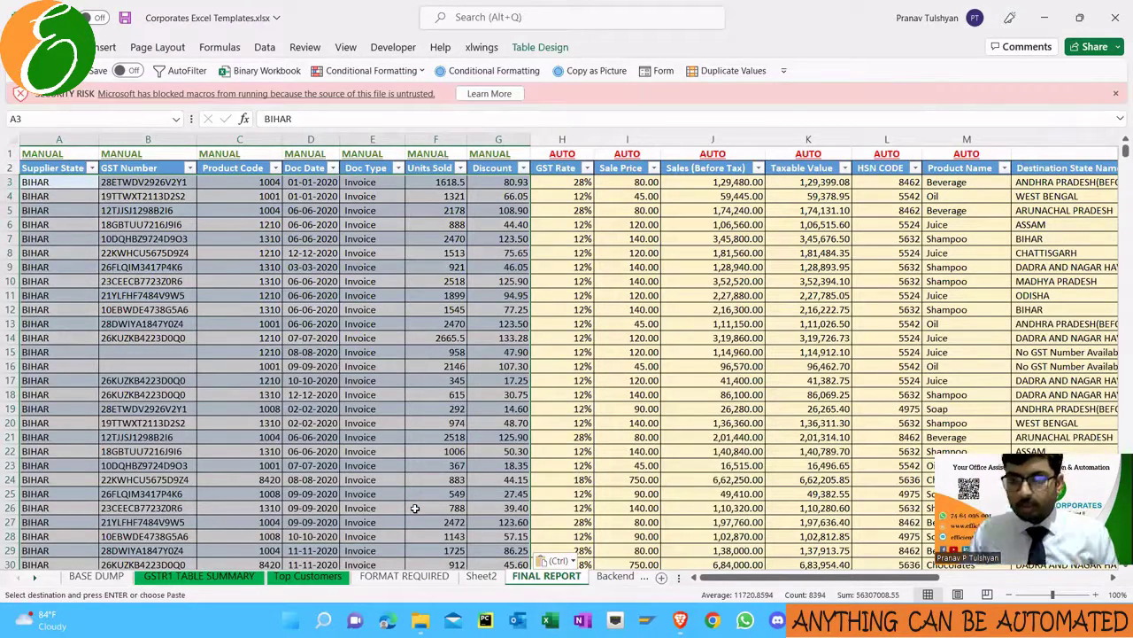
pyautogui.hotkey('ctrl', '.')
pyautogui.hotkey('ctrl', '.')
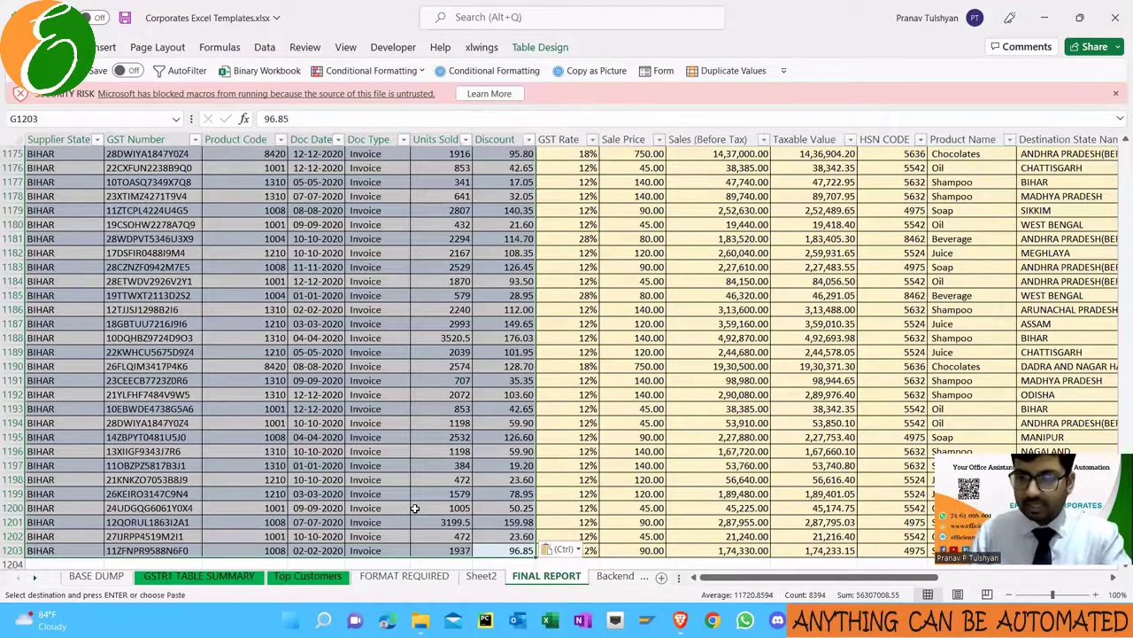
pyautogui.hotkey('ctrl', 'Up')
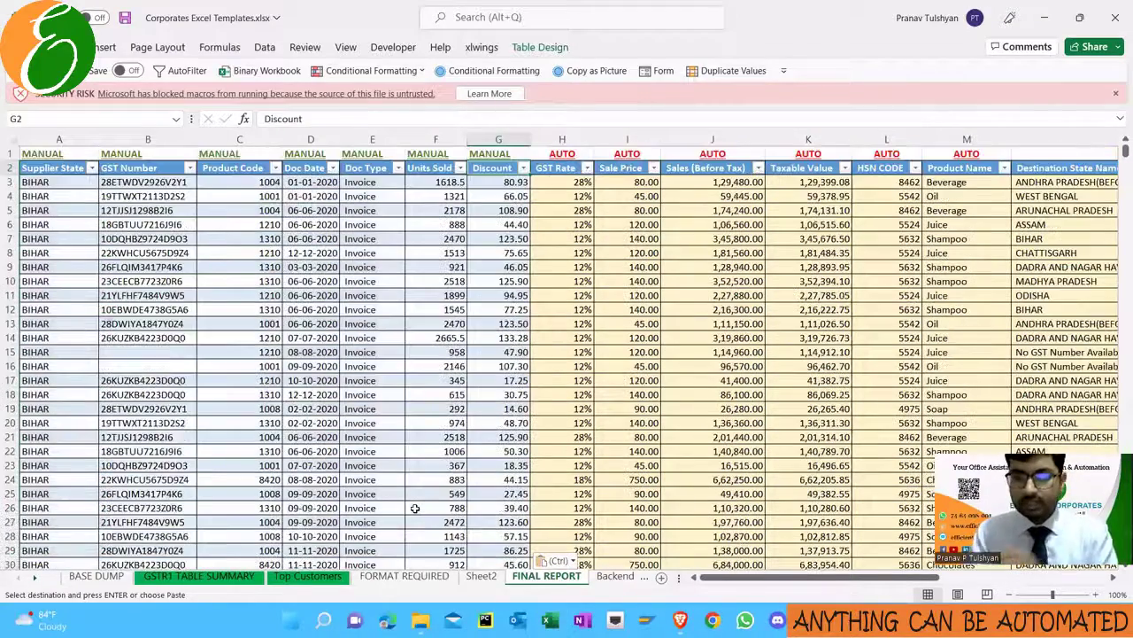
pyautogui.click(564, 181)
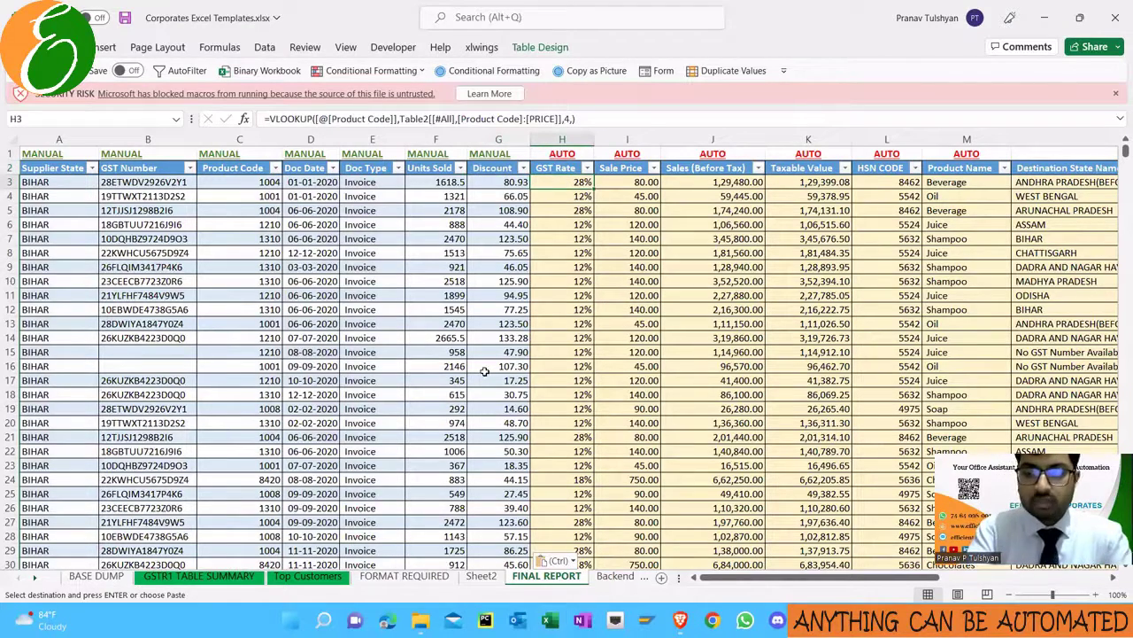
pyautogui.hotkey('ctrl', 'pagedown')
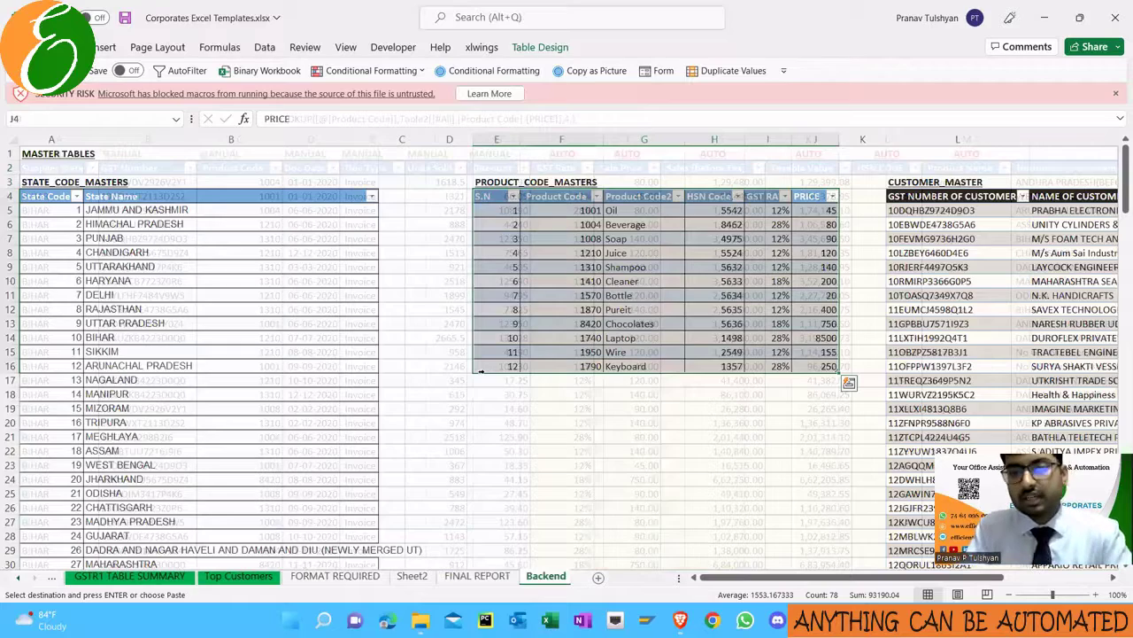
pyautogui.press('Right')
pyautogui.press('Right')
pyautogui.press('Right')
pyautogui.press('Left')
pyautogui.scroll(-10, 485, 371)
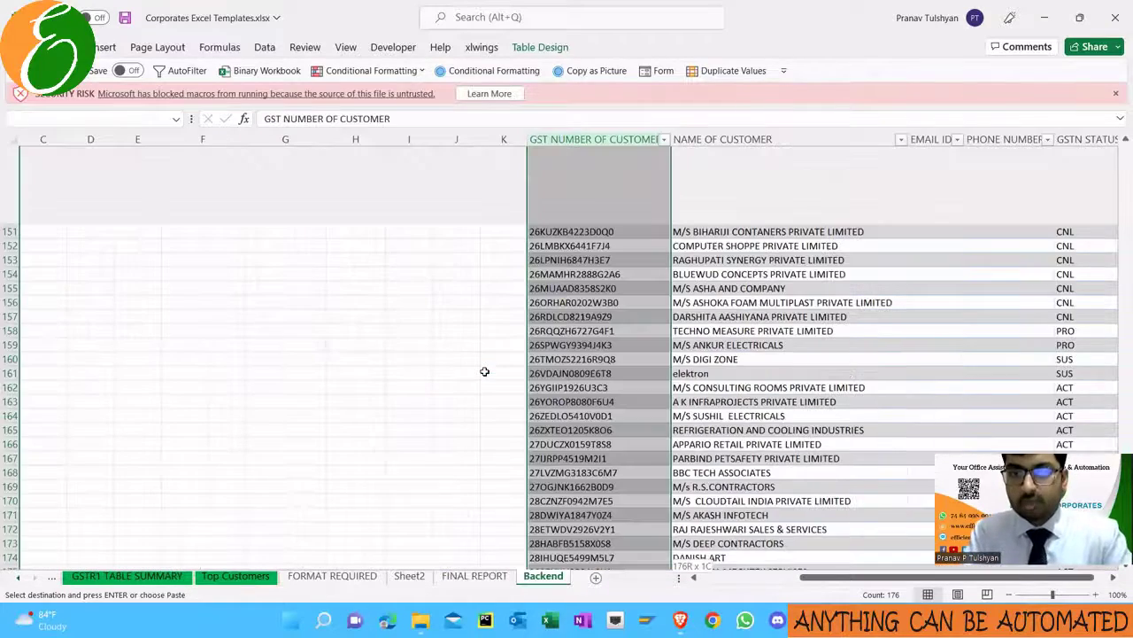
pyautogui.press('Up')
pyautogui.press('Up')
pyautogui.press('Down')
pyautogui.press('Down')
pyautogui.press('Right')
pyautogui.press('Right')
pyautogui.press('Right')
pyautogui.press('Right')
pyautogui.press('Right')
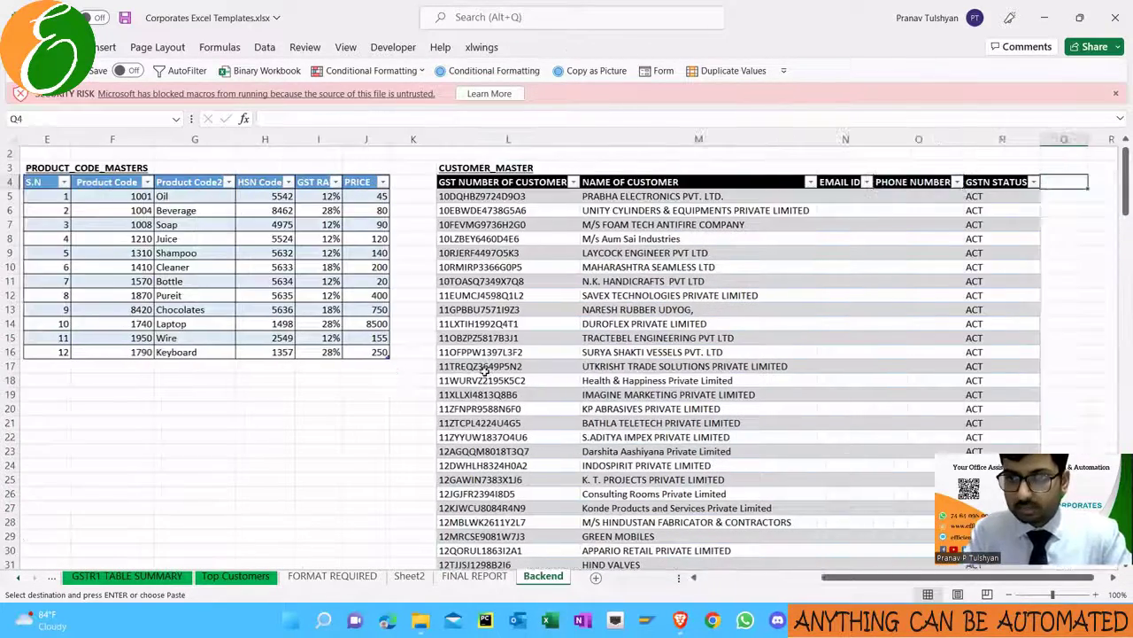
pyautogui.hotkey('ctrl', 'Left')
pyautogui.hotkey('ctrl', 'Left')
pyautogui.hotkey('ctrl', 'Left')
pyautogui.hotkey('ctrl', 'Left')
pyautogui.hotkey('ctrl', 'Left')
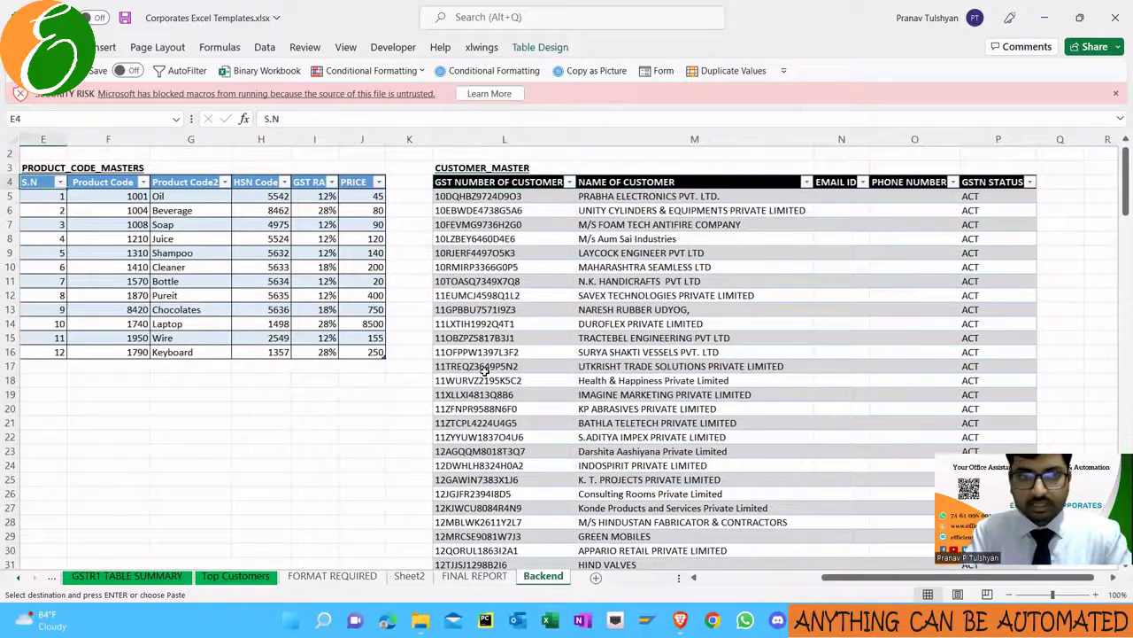
pyautogui.hotkey('ctrl', 'Left')
pyautogui.hotkey('shift', 'Right')
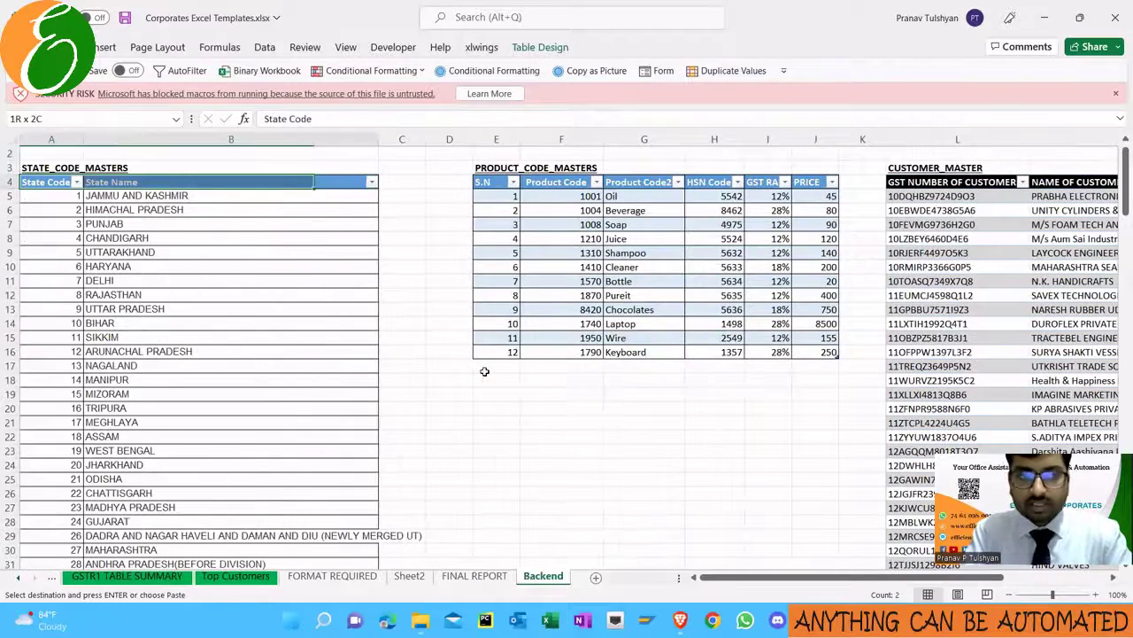
pyautogui.press('Up')
pyautogui.scroll(-1, 484, 371)
pyautogui.press('Down')
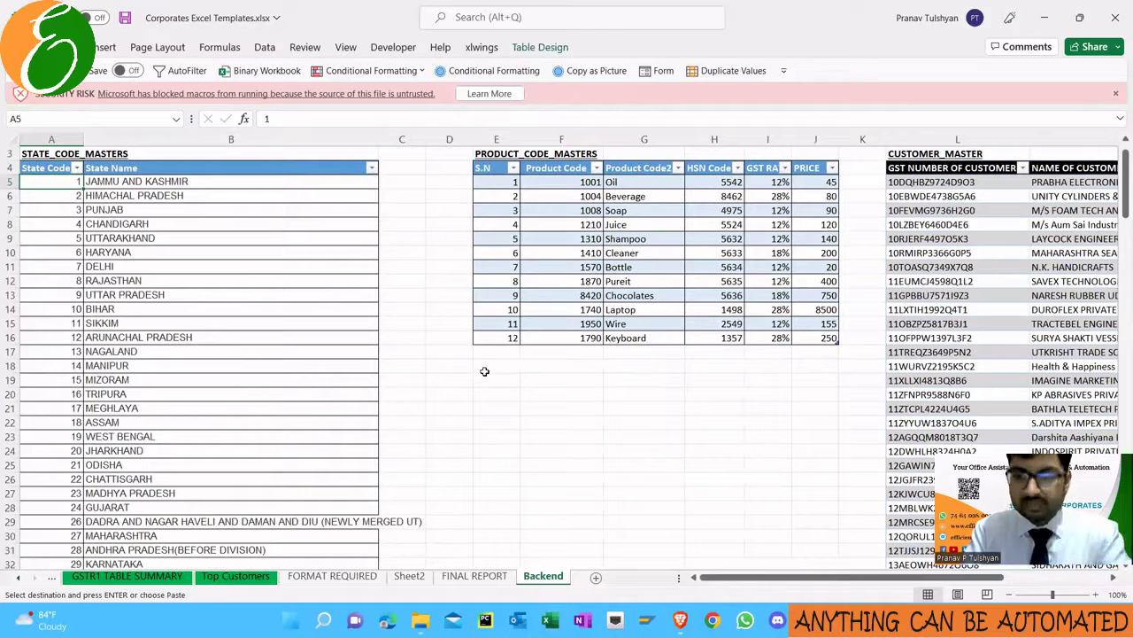
pyautogui.press('Up')
pyautogui.press('Up')
pyautogui.press('Up')
pyautogui.press('Up')
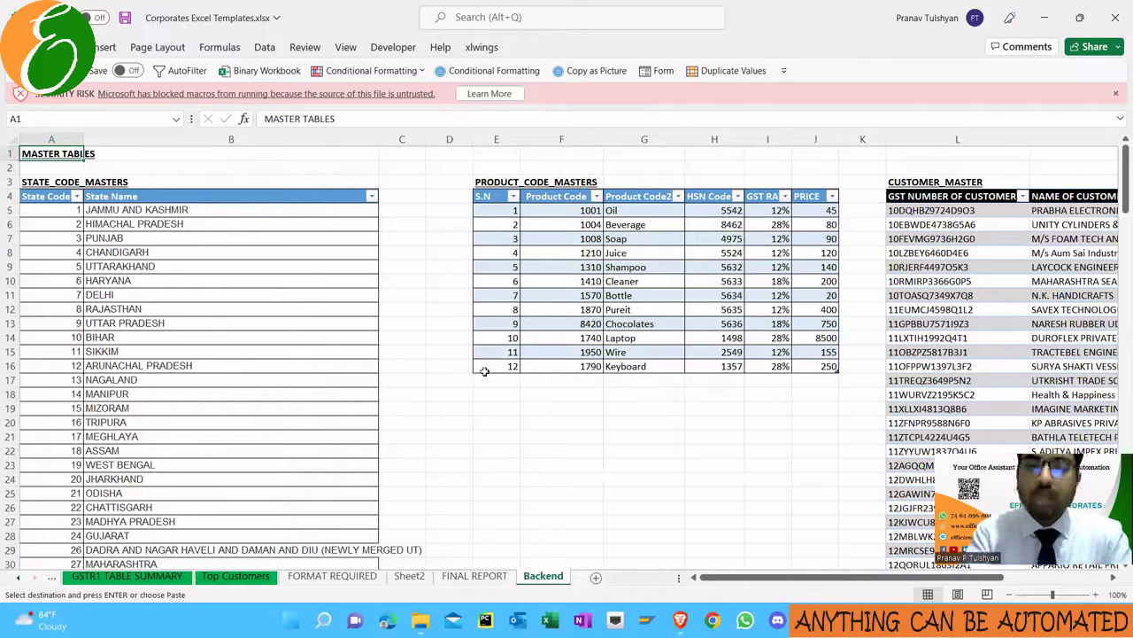
pyautogui.hotkey('ctrl', 'pageup')
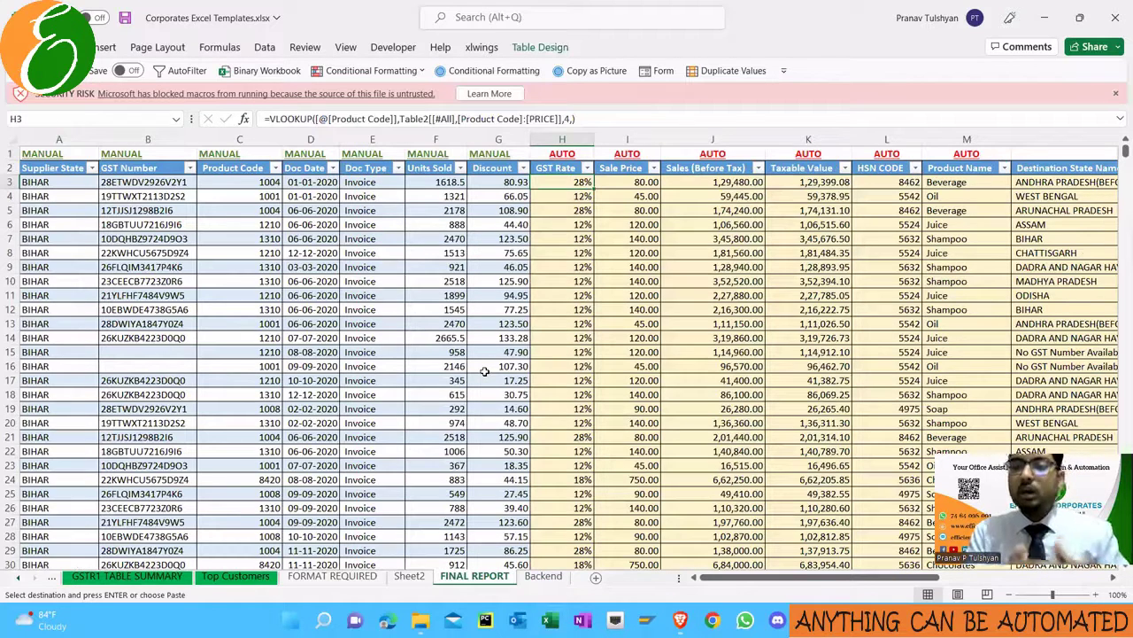
# Paste the copied data and select the Discount column down to row 1203
pyautogui.hotkey('ctrl', 'v')
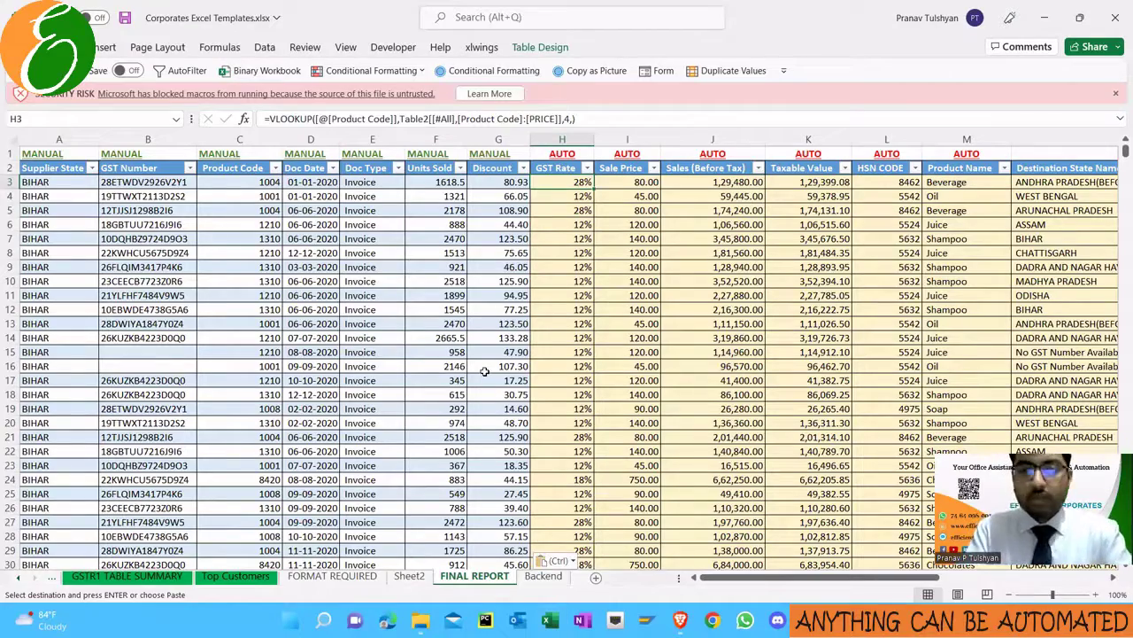
pyautogui.press('Left')
pyautogui.hotkey('ctrl', 'Down')
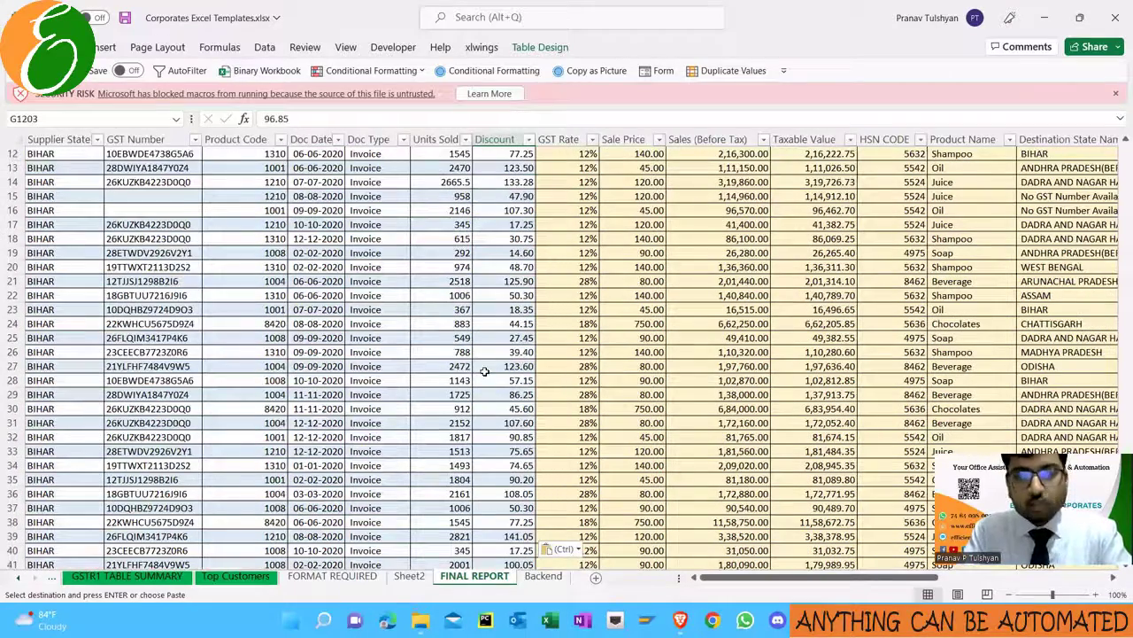
pyautogui.hotkey('ctrl', 'shift', 'Up')
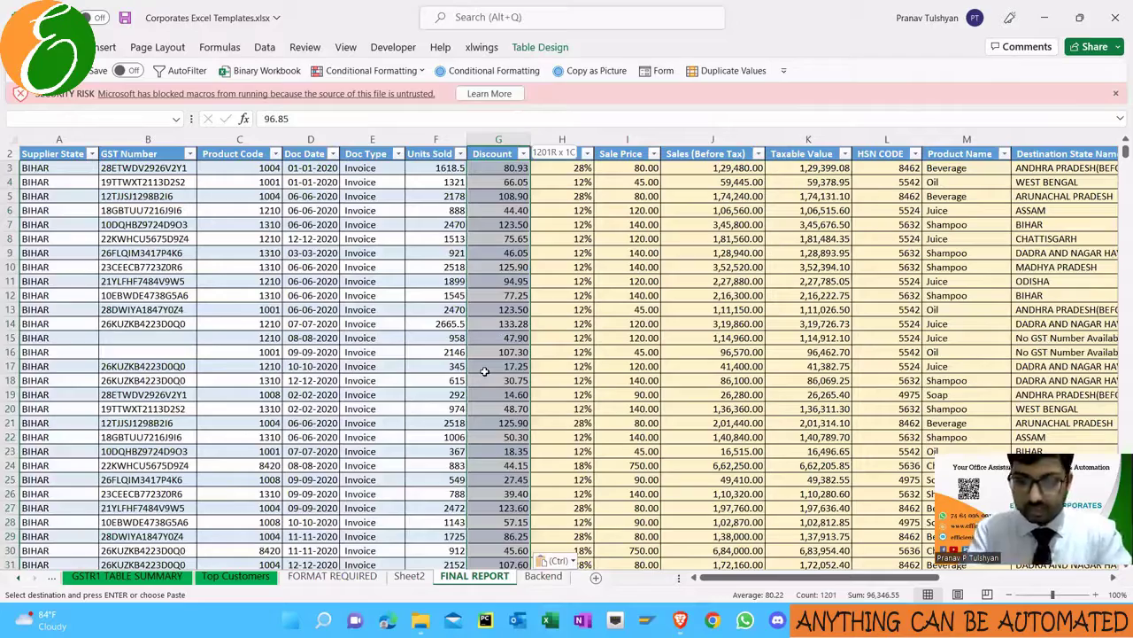
# On GSTR1 TABLE SUMMARY, copy the 17,05,658.68 taxable value grand total as a picture
pyautogui.hotkey('ctrl', 'pageup')
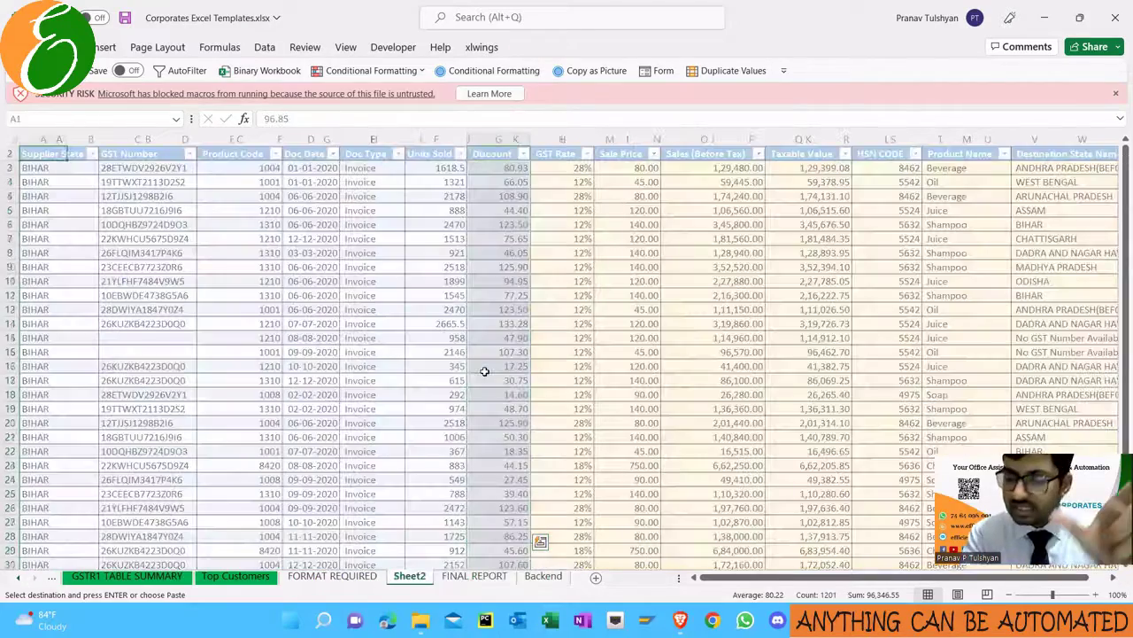
pyautogui.hotkey('ctrl', 'pageup')
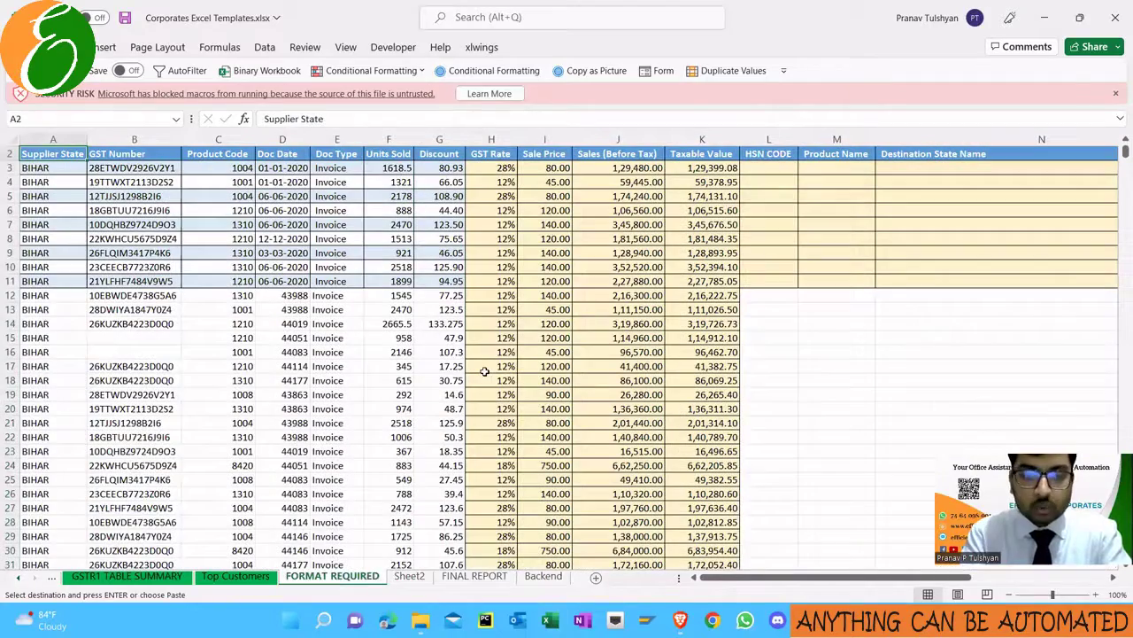
pyautogui.hotkey('ctrl', 'pageup')
pyautogui.hotkey('ctrl', 'pageup')
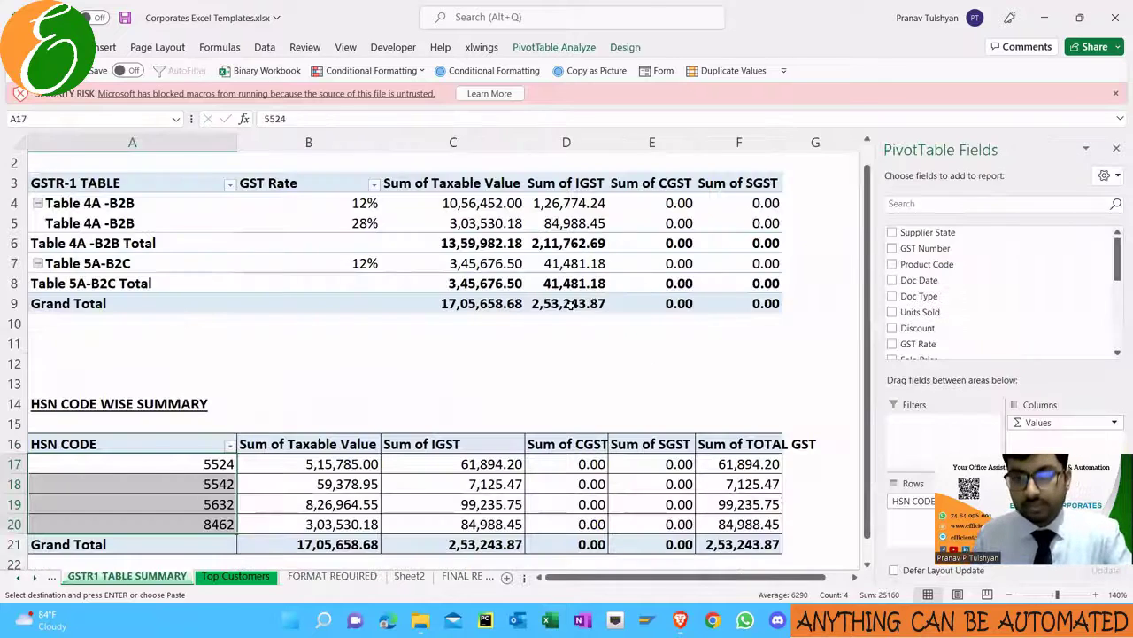
pyautogui.click(567, 304)
pyautogui.keyDown('ctrl'); pyautogui.click(485, 303); pyautogui.keyUp('ctrl')
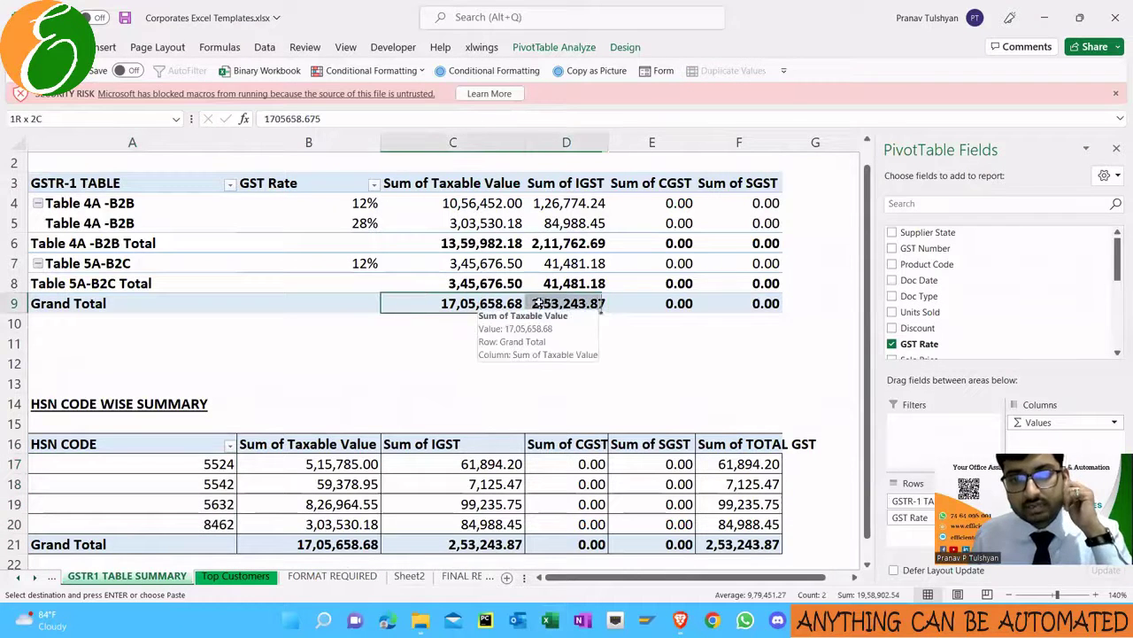
pyautogui.click(486, 304)
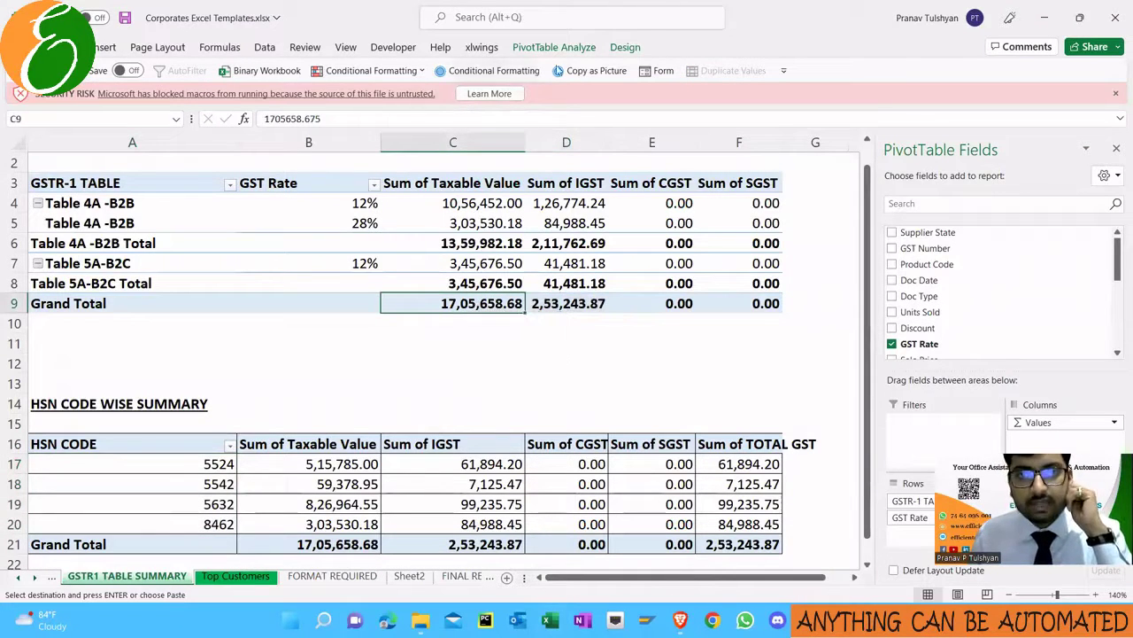
pyautogui.press('Escape')
pyautogui.click(567, 70)
pyautogui.press('Return')
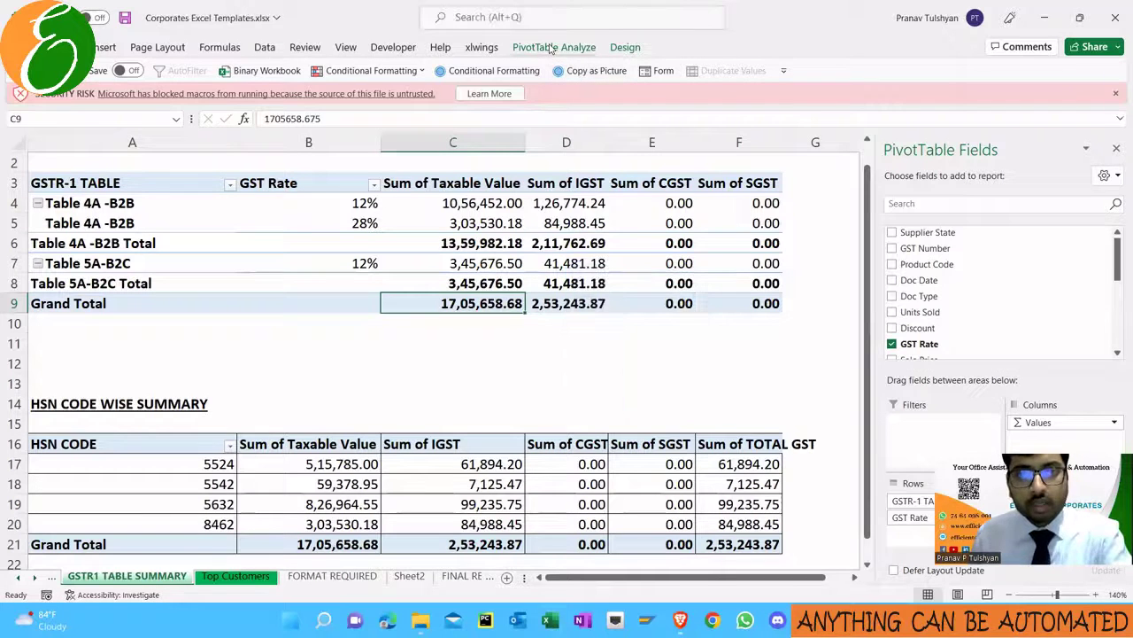
pyautogui.click(551, 48)
# Refresh the pivots, replacing existing data, and insert six blank rows (12–17) above the HSN summary
pyautogui.click(510, 84)
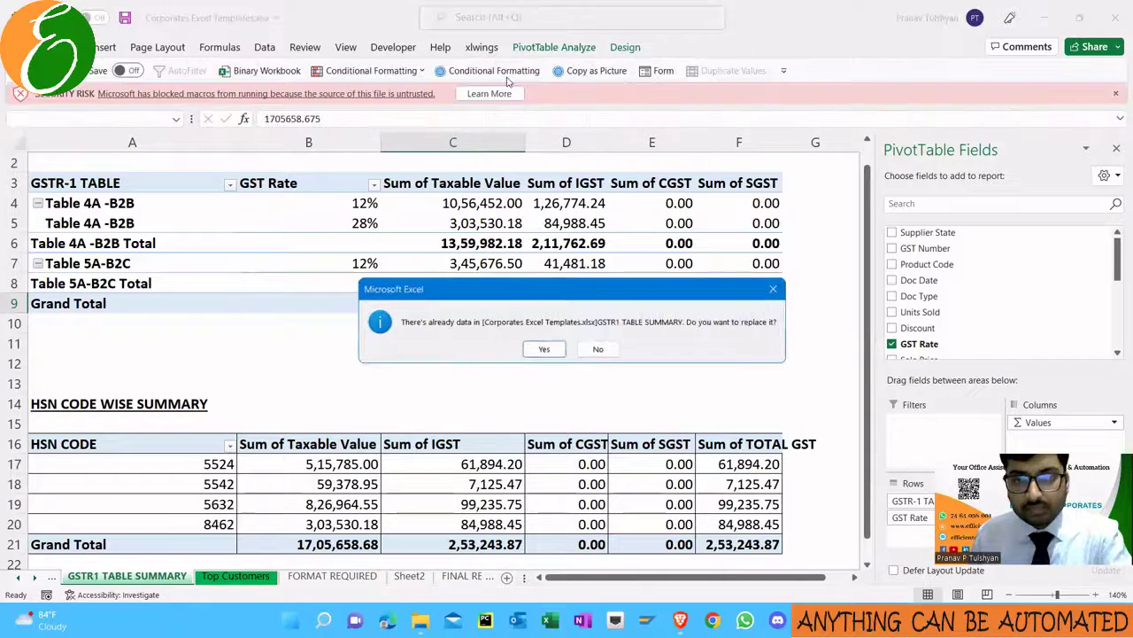
pyautogui.click(513, 355)
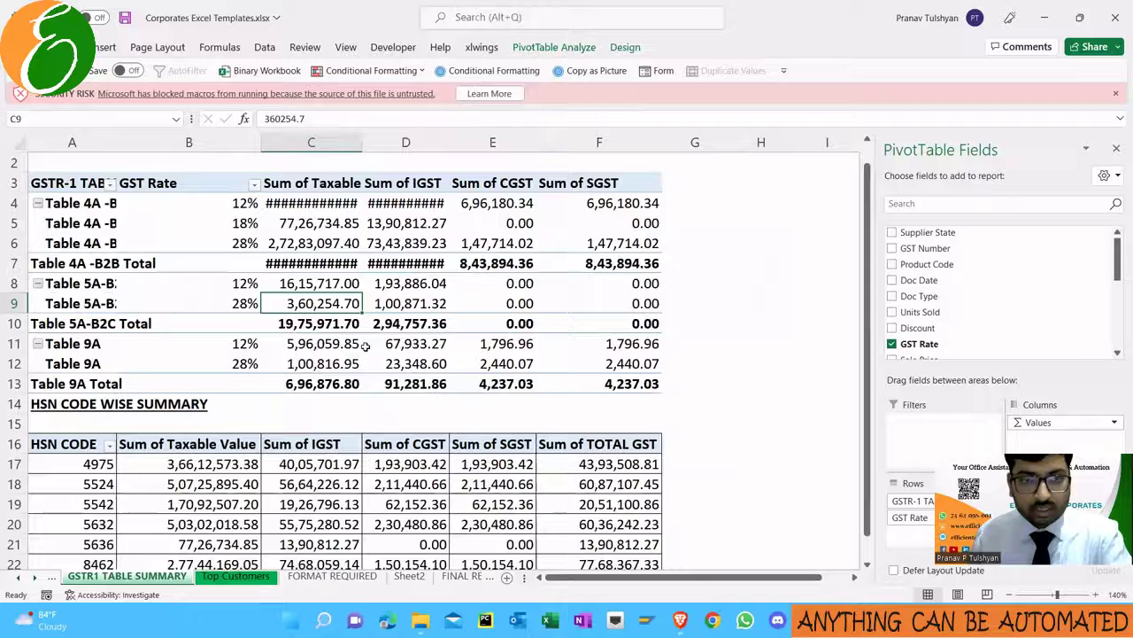
pyautogui.click(297, 359)
pyautogui.hotkey('shift', 'space')
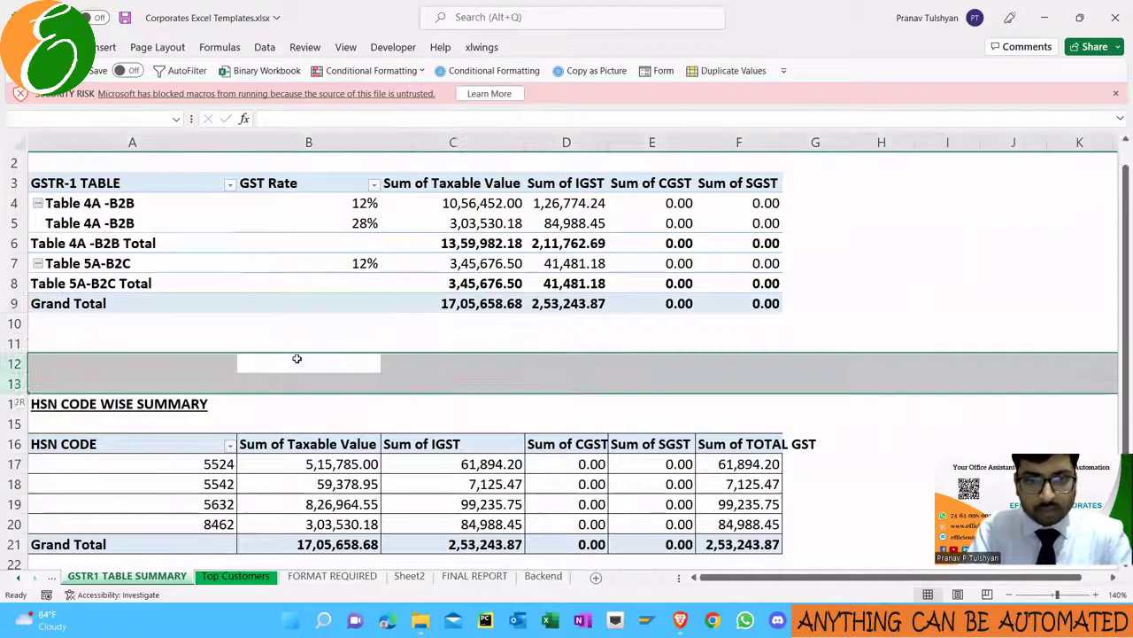
pyautogui.hotkey('shift', 'Down')
pyautogui.hotkey('shift', 'Down')
pyautogui.hotkey('shift', 'Down')
pyautogui.hotkey('shift', 'Down')
pyautogui.hotkey('shift', 'Down')
pyautogui.hotkey('ctrl', 'shift', '=')
pyautogui.press('Up')
pyautogui.press('Up')
pyautogui.press('Up')
pyautogui.press('Up')
pyautogui.press('Up')
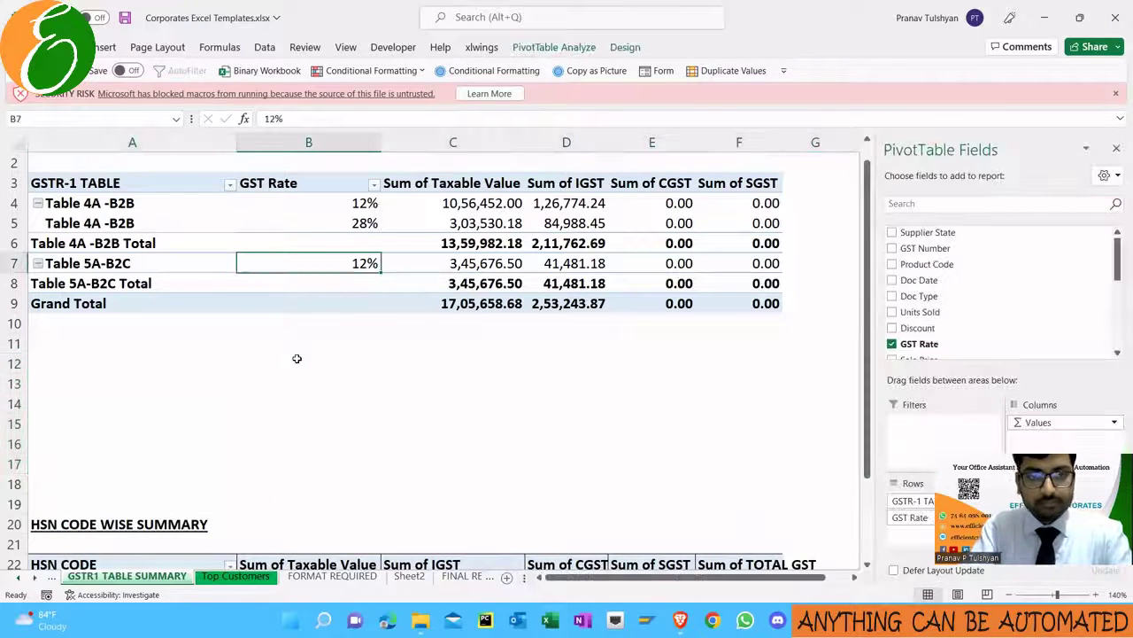
# Refresh all pivots again, widen columns C and D, and check the HSN taxable grand total
pyautogui.click(554, 47)
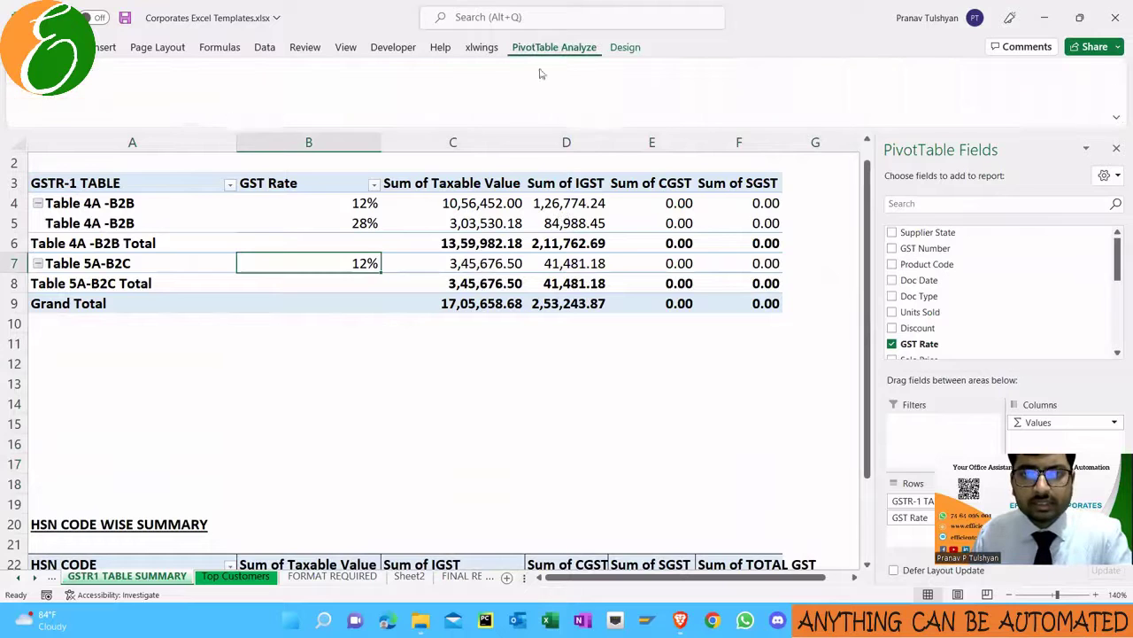
pyautogui.click(511, 81)
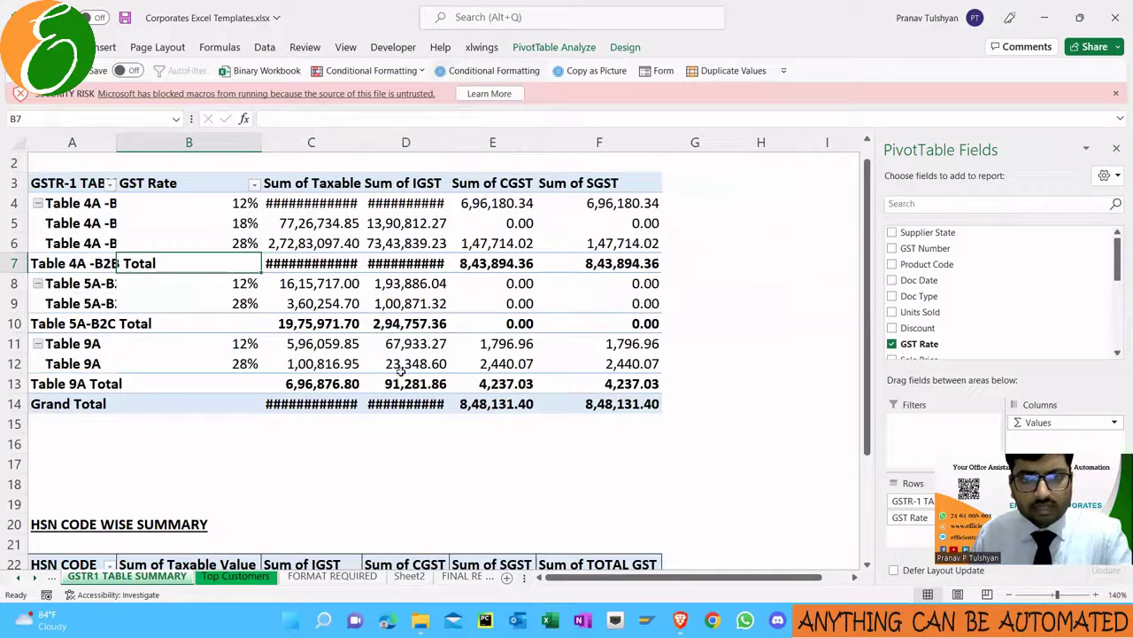
pyautogui.moveTo(363, 142); pyautogui.dragTo(390, 142)
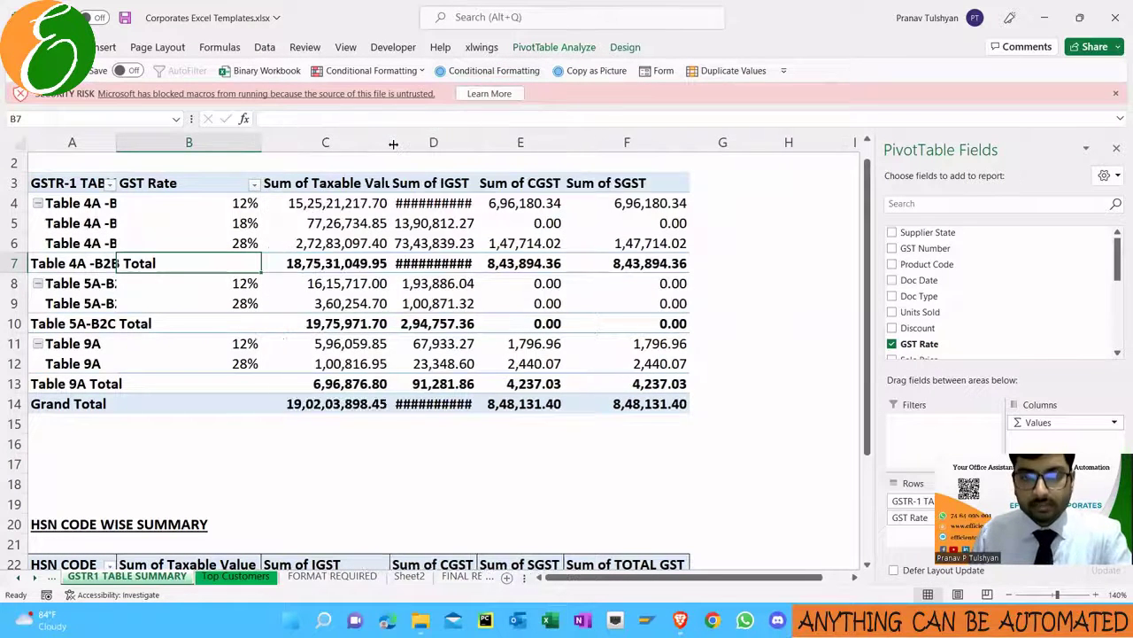
pyautogui.moveTo(479, 141); pyautogui.dragTo(512, 141)
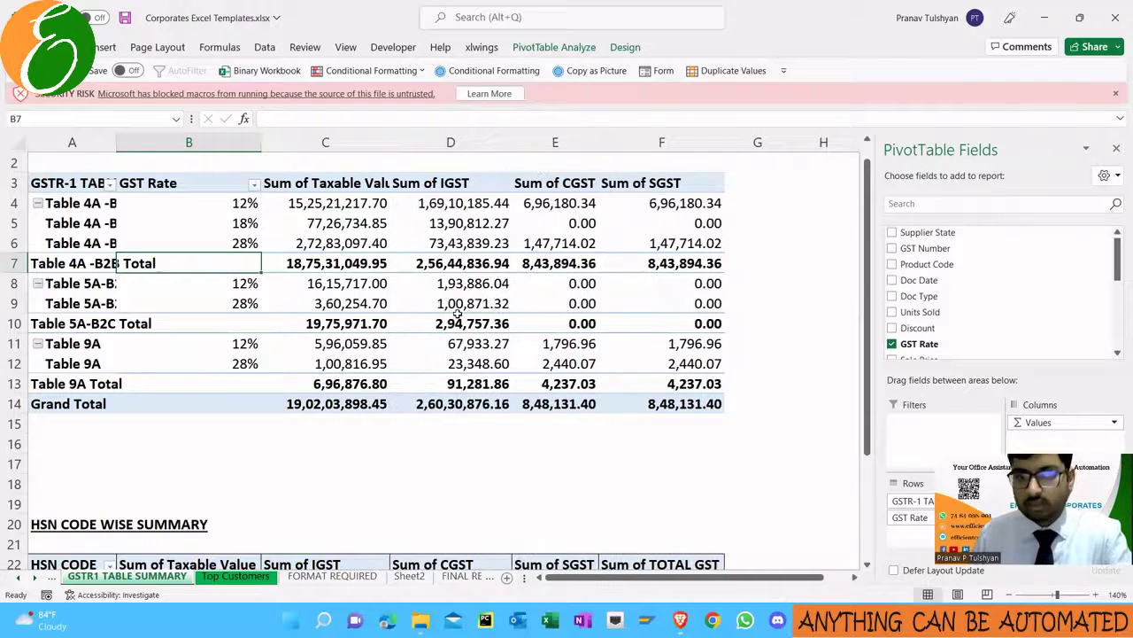
pyautogui.scroll(-4, 453, 317)
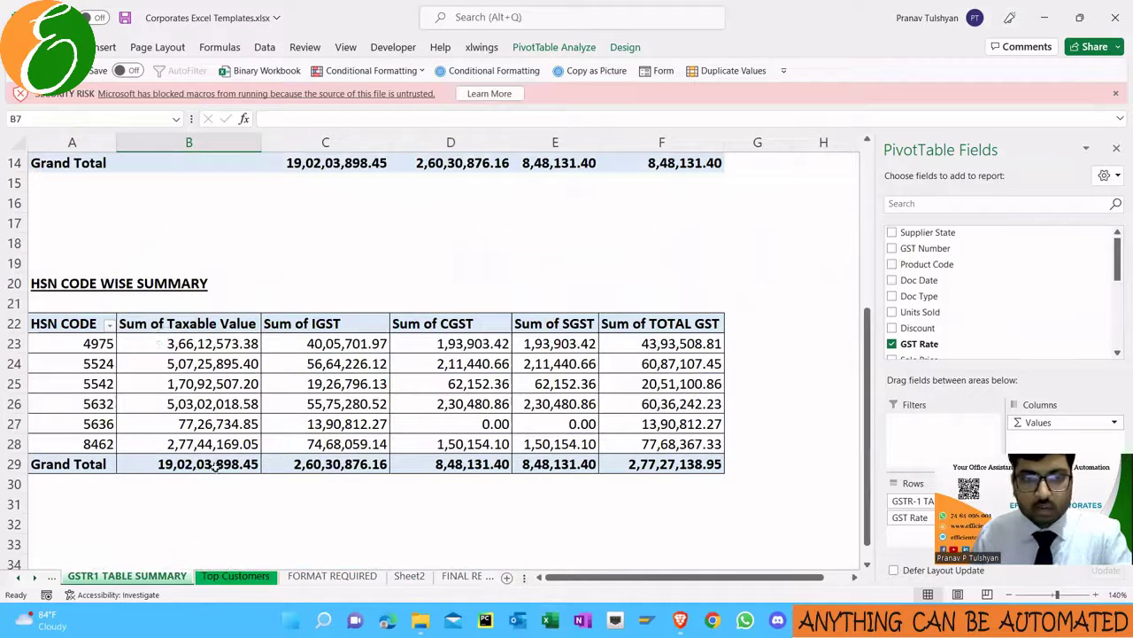
pyautogui.click(211, 464)
pyautogui.scroll(2, 426, 456)
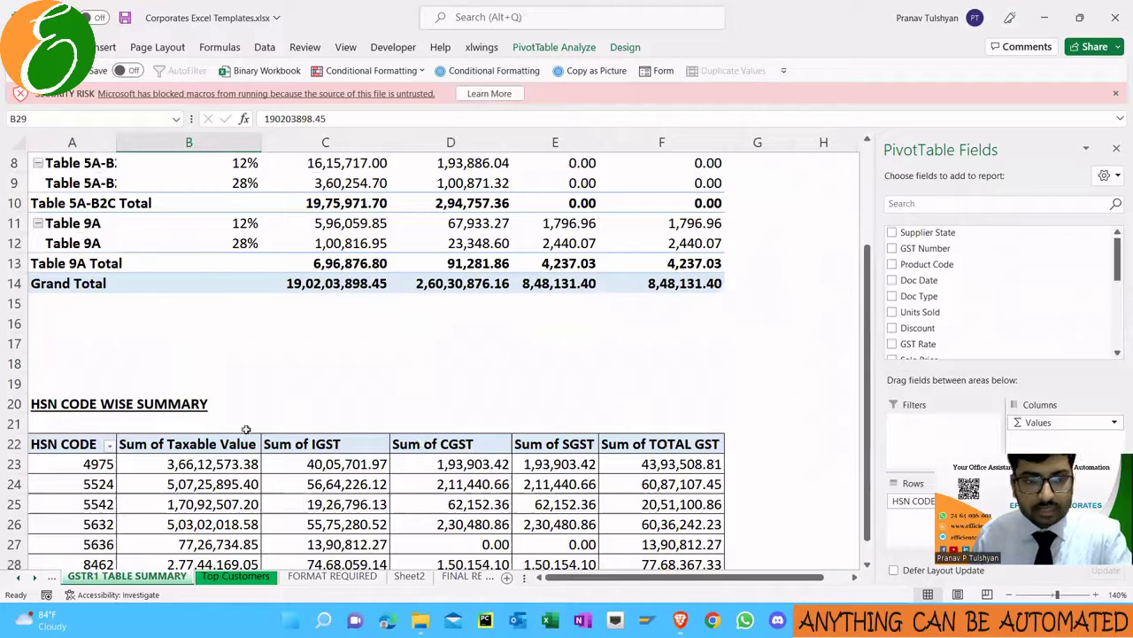
pyautogui.scroll(-3, 246, 430)
pyautogui.moveTo(225, 284); pyautogui.dragTo(225, 383)
pyautogui.scroll(5, 232, 379)
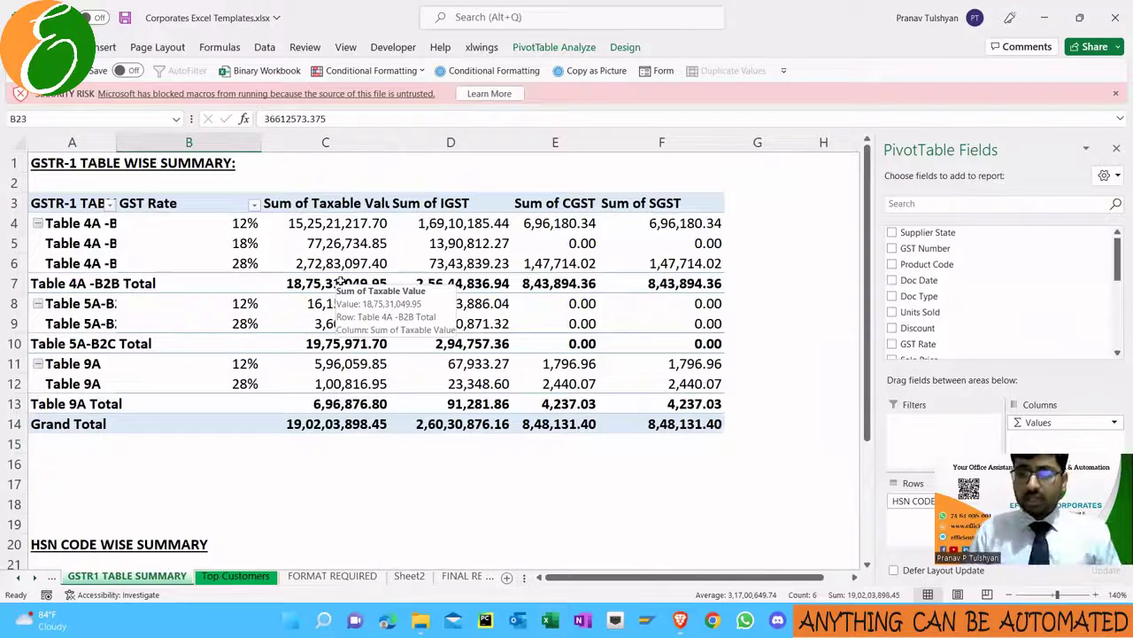
# Go to the top of the FINAL REPORT sheet and zoom in for easier reading
pyautogui.hotkey('ctrl', 'pageup')
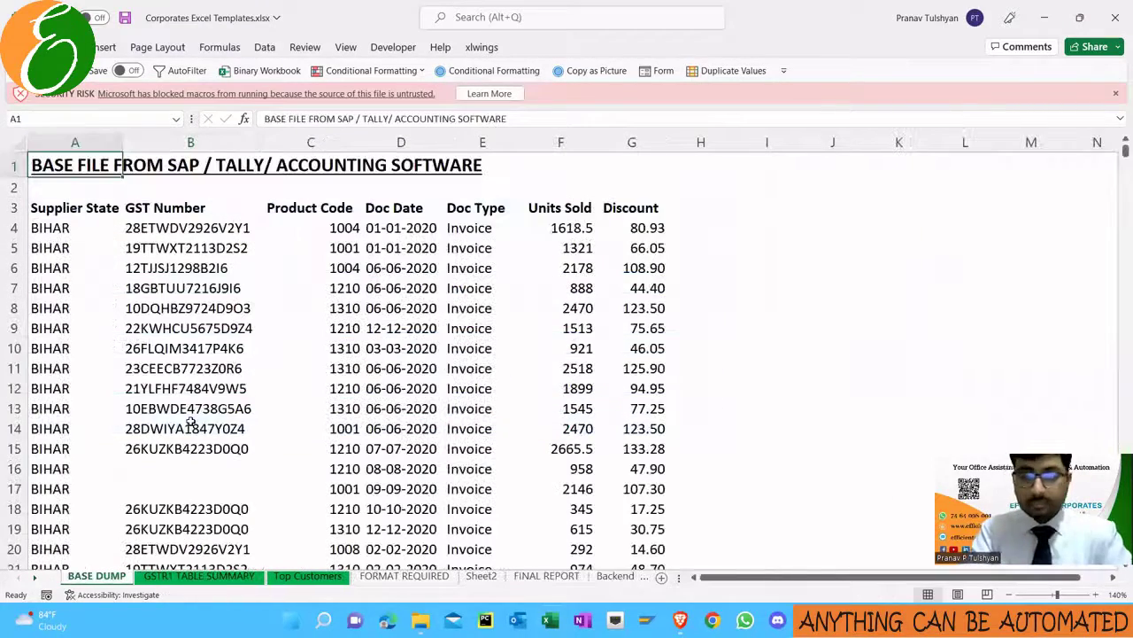
pyautogui.hotkey('ctrl', 'pagedown')
pyautogui.hotkey('ctrl', 'pagedown')
pyautogui.hotkey('ctrl', 'pagedown')
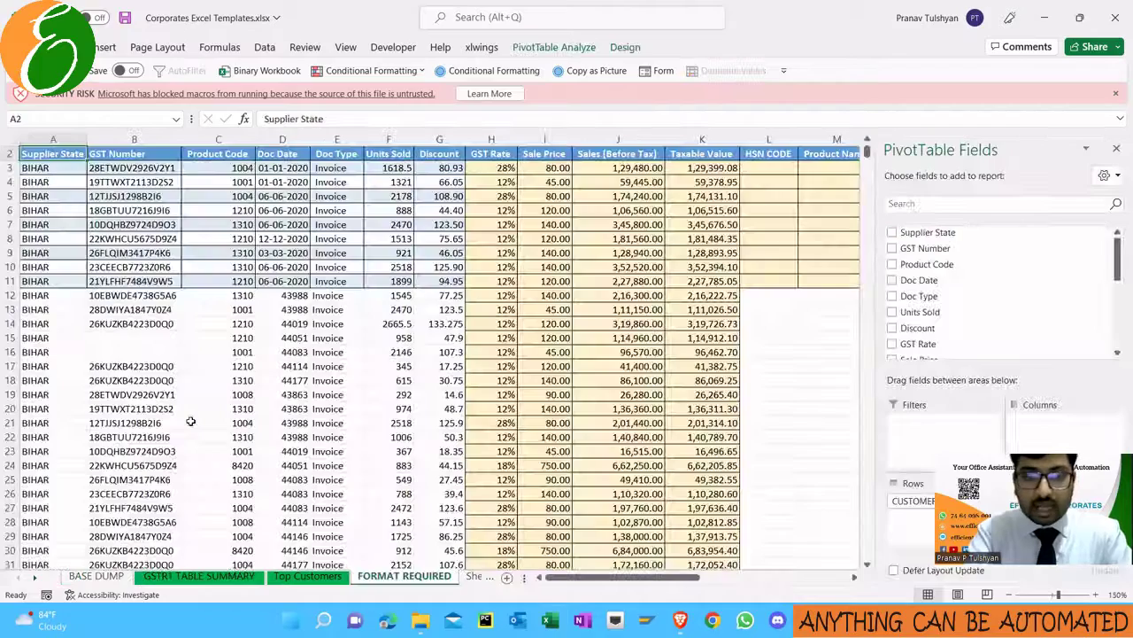
pyautogui.hotkey('ctrl', 'pagedown')
pyautogui.hotkey('ctrl', 'pagedown')
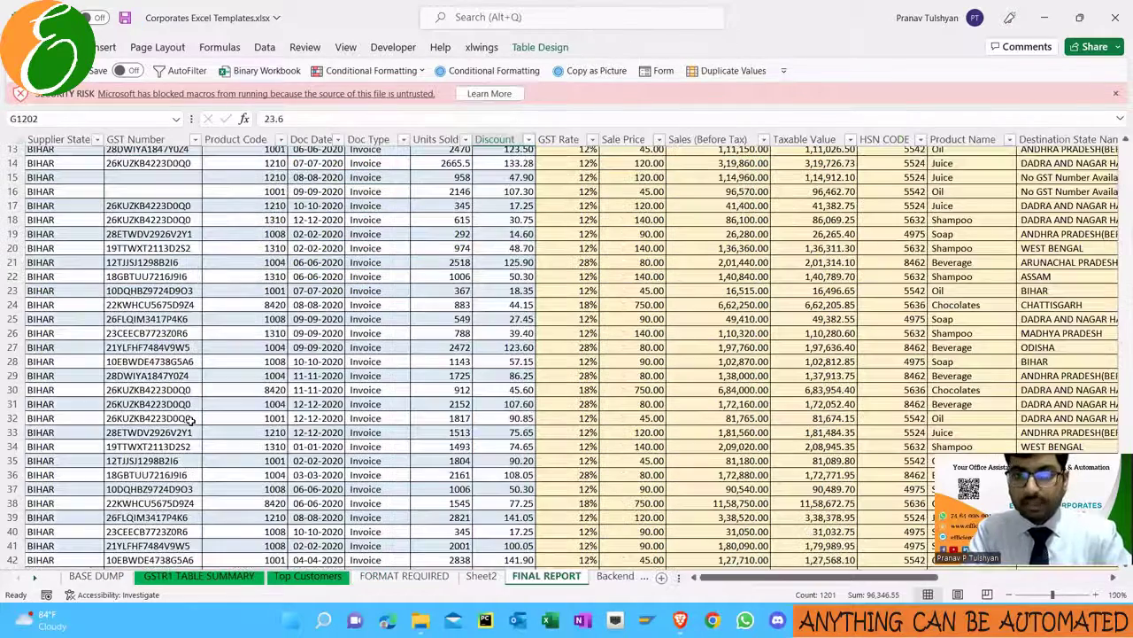
pyautogui.hotkey('ctrl', 'Home')
pyautogui.hotkey('shift', 'Right')
pyautogui.hotkey('shift', 'Right')
pyautogui.hotkey('shift', 'Right')
pyautogui.hotkey('shift', 'Right')
pyautogui.hotkey('shift', 'Right')
pyautogui.hotkey('shift', 'Right')
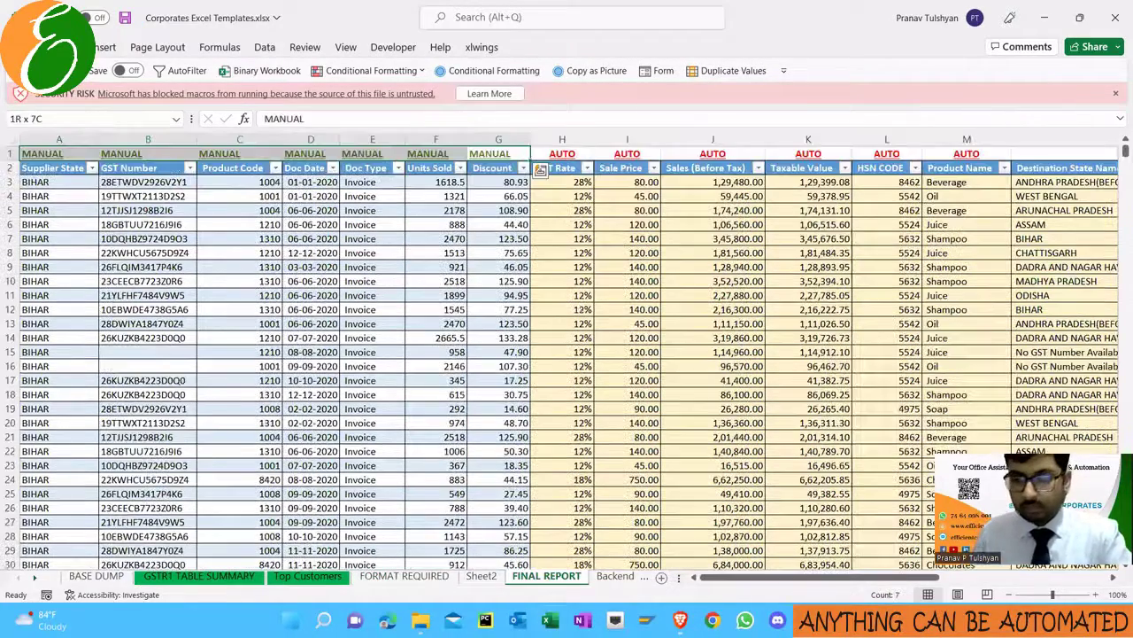
pyautogui.hotkey('ctrl', 'alt', '=')
pyautogui.hotkey('ctrl', 'alt', '=')
pyautogui.hotkey('ctrl', 'alt', '=')
pyautogui.hotkey('ctrl', 'alt', '=')
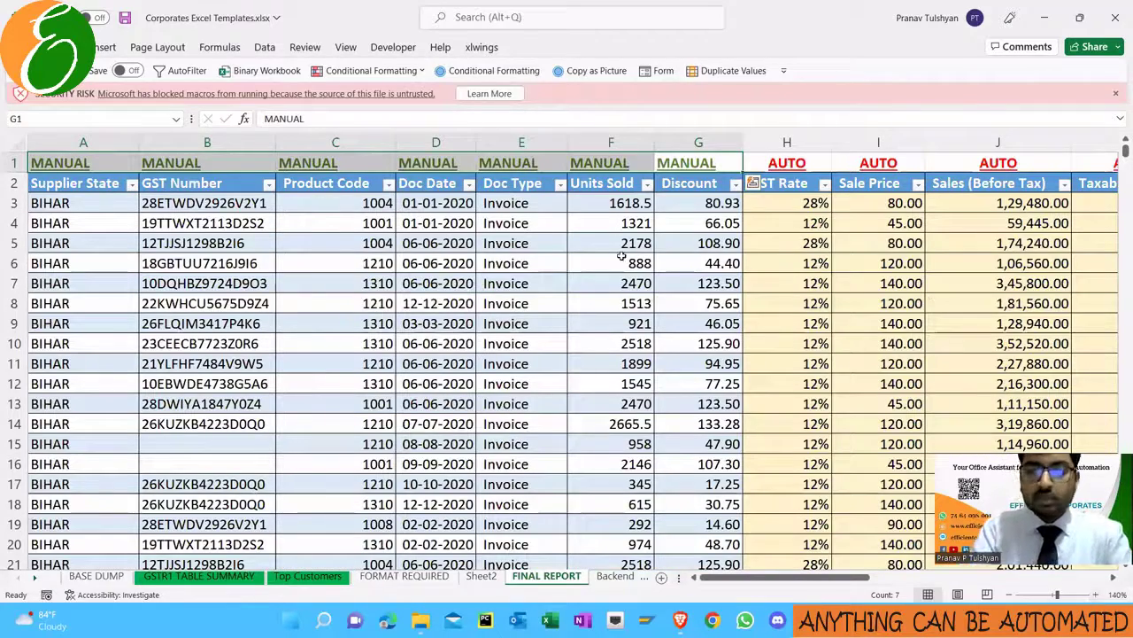
pyautogui.hotkey('ctrl', 'alt', '=')
# Select the table's data rows to the end, then inspect the Sales (Before Tax) formula
pyautogui.press('Down')
pyautogui.press('Left')
pyautogui.press('Left')
pyautogui.press('Down')
pyautogui.press('Right')
pyautogui.press('Right')
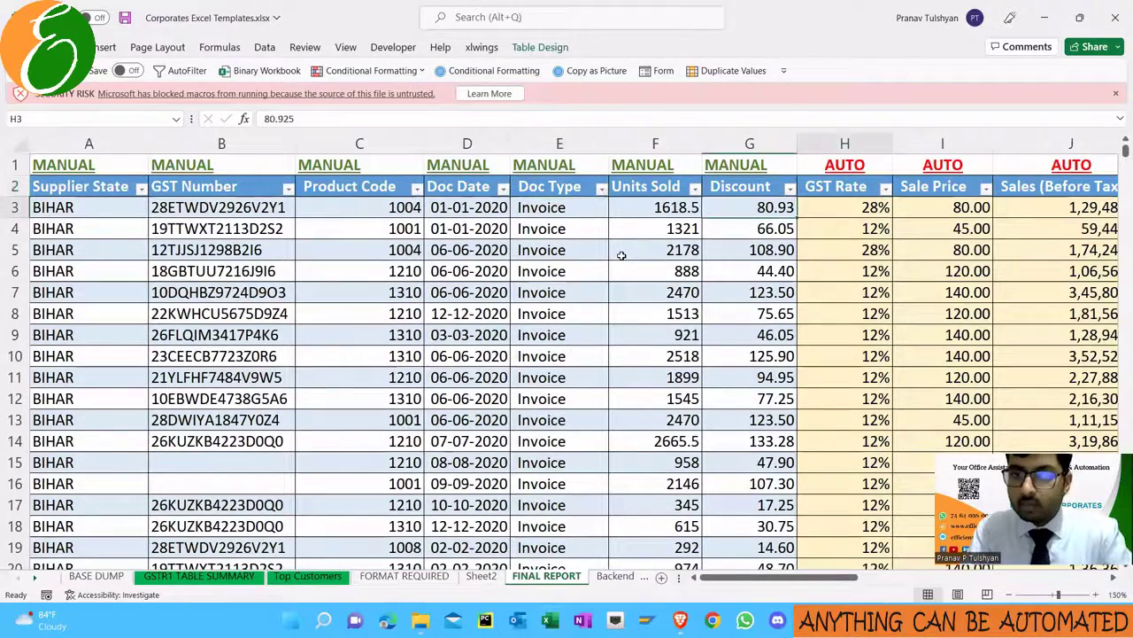
pyautogui.hotkey('shift', 'space')
pyautogui.hotkey('ctrl', 'shift', 'Down')
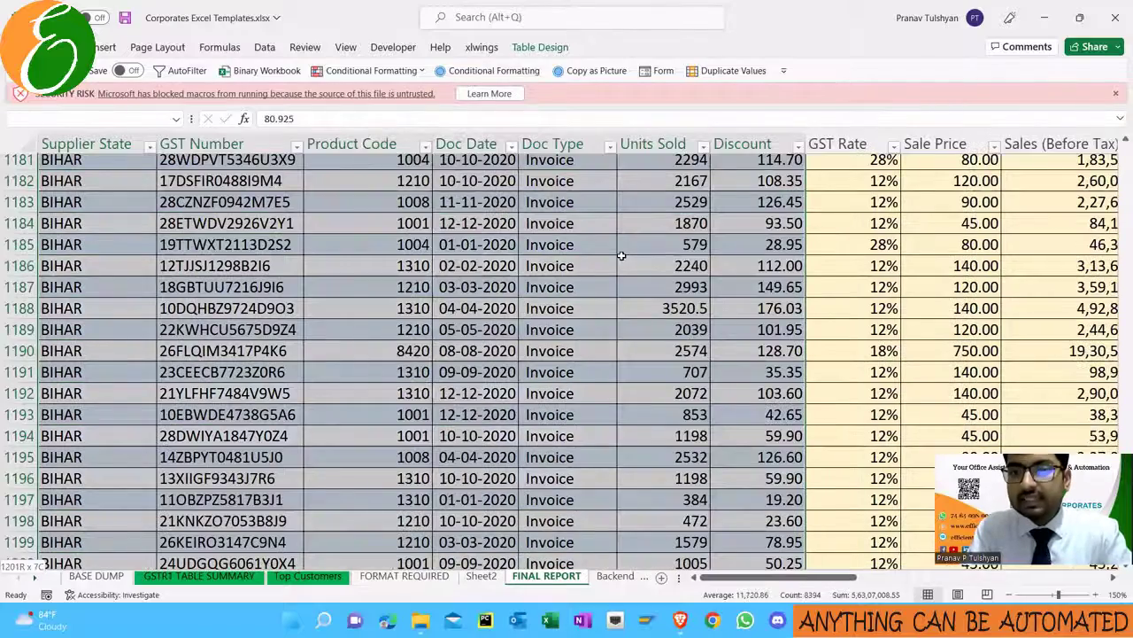
pyautogui.press('Right')
pyautogui.press('Right')
pyautogui.press('Right')
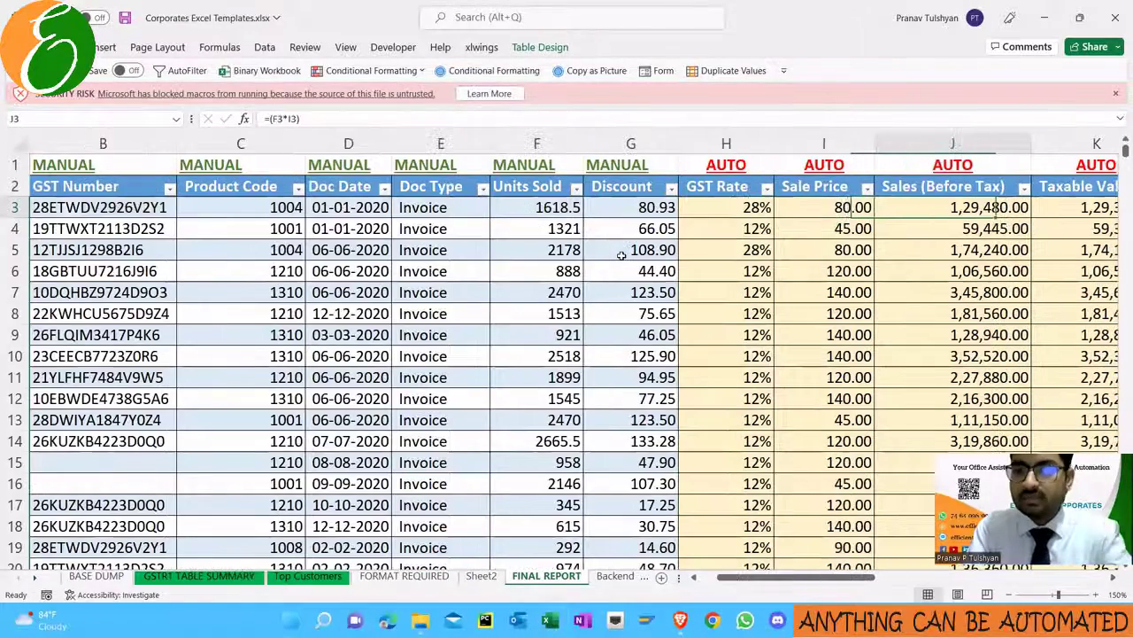
# Inspect the Product Name, Sale Price and customer name lookup formulas in FINAL REPORT
pyautogui.press('Right')
pyautogui.press('Right')
pyautogui.press('Right')
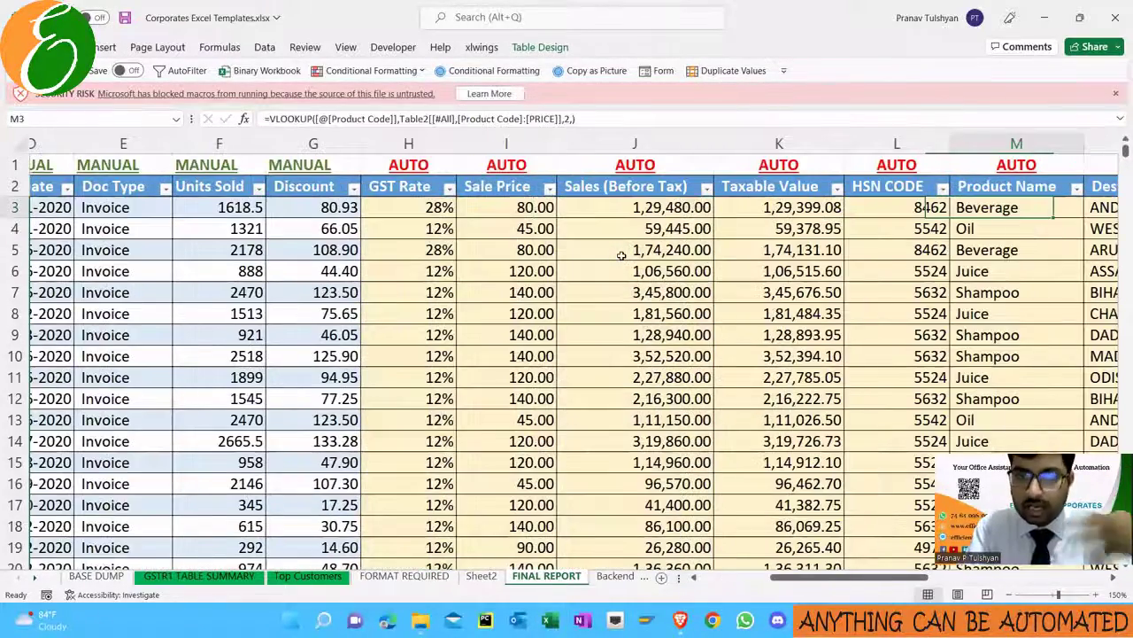
pyautogui.press('Up')
pyautogui.press('Home')
pyautogui.press('Down')
pyautogui.press('Down')
pyautogui.press('Right')
pyautogui.press('Right')
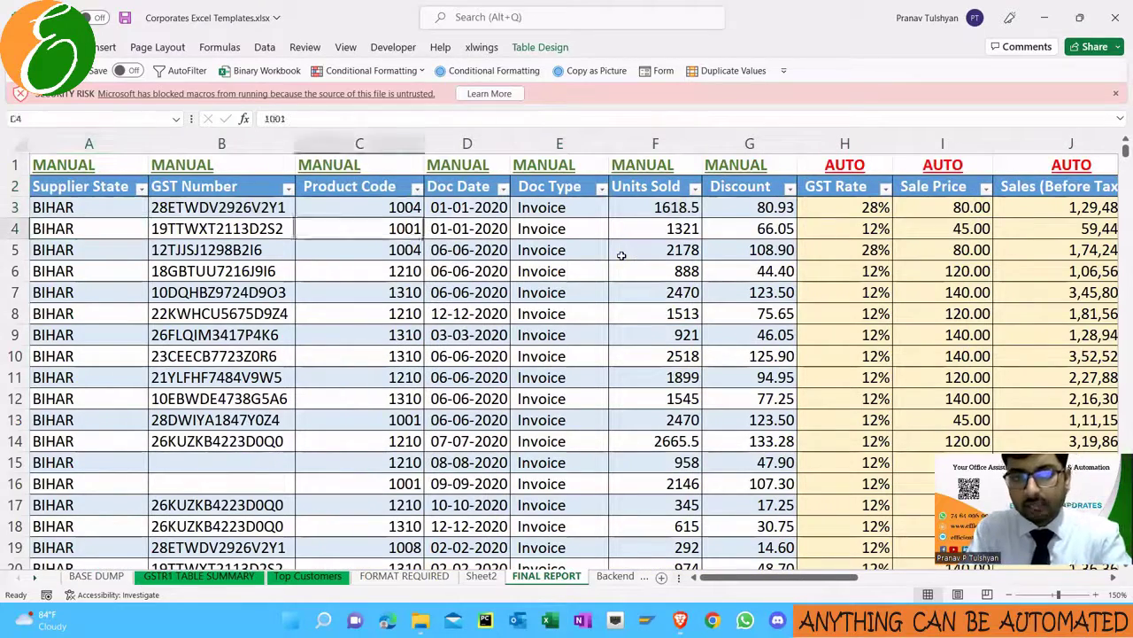
pyautogui.press('Right')
pyautogui.press('Up')
pyautogui.press('Right')
pyautogui.press('Right')
pyautogui.press('Right')
pyautogui.press('Right')
pyautogui.press('Right')
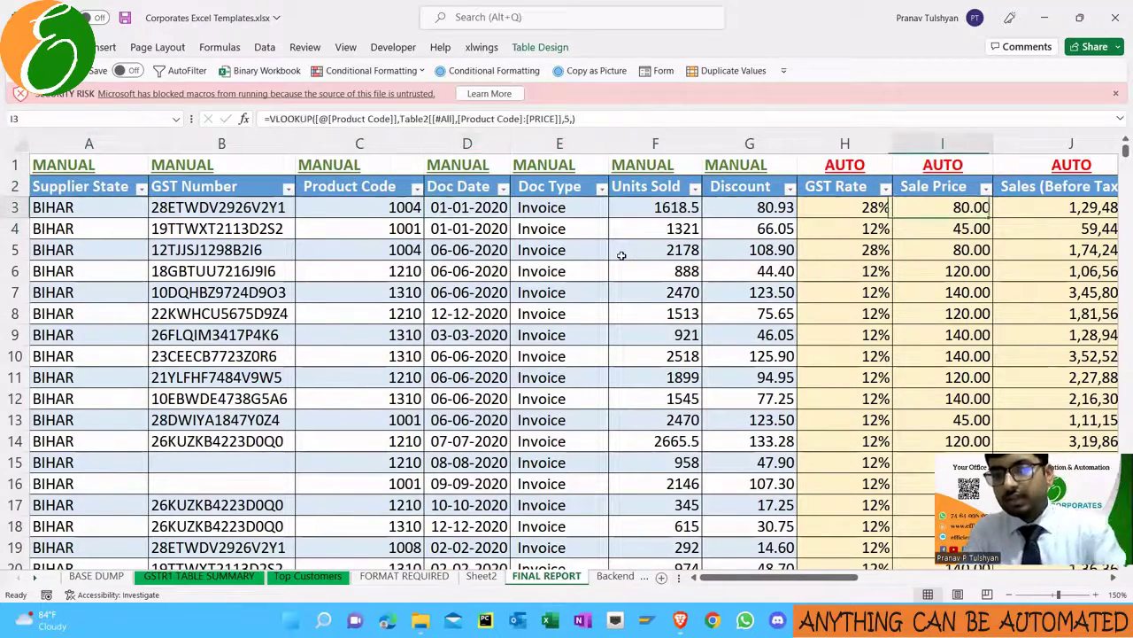
pyautogui.hotkey('ctrl', 'Right')
pyautogui.hotkey('ctrl', 'Down')
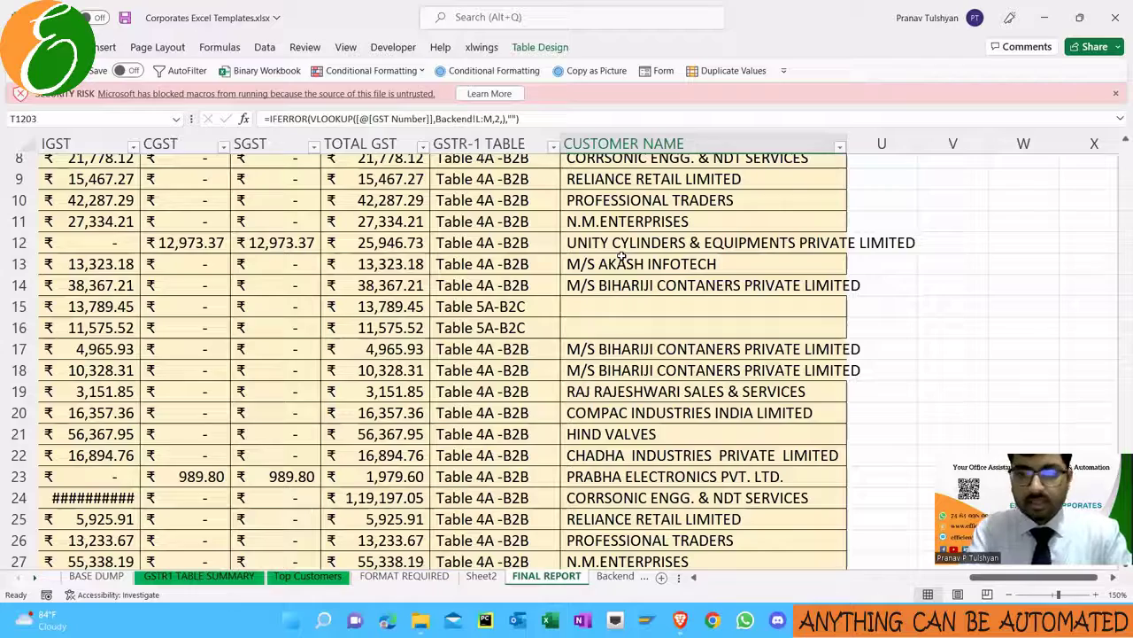
# Return to the FORMAT REQUIRED sheet and move to the Doc Date header
pyautogui.hotkey('ctrl', 'pageup')
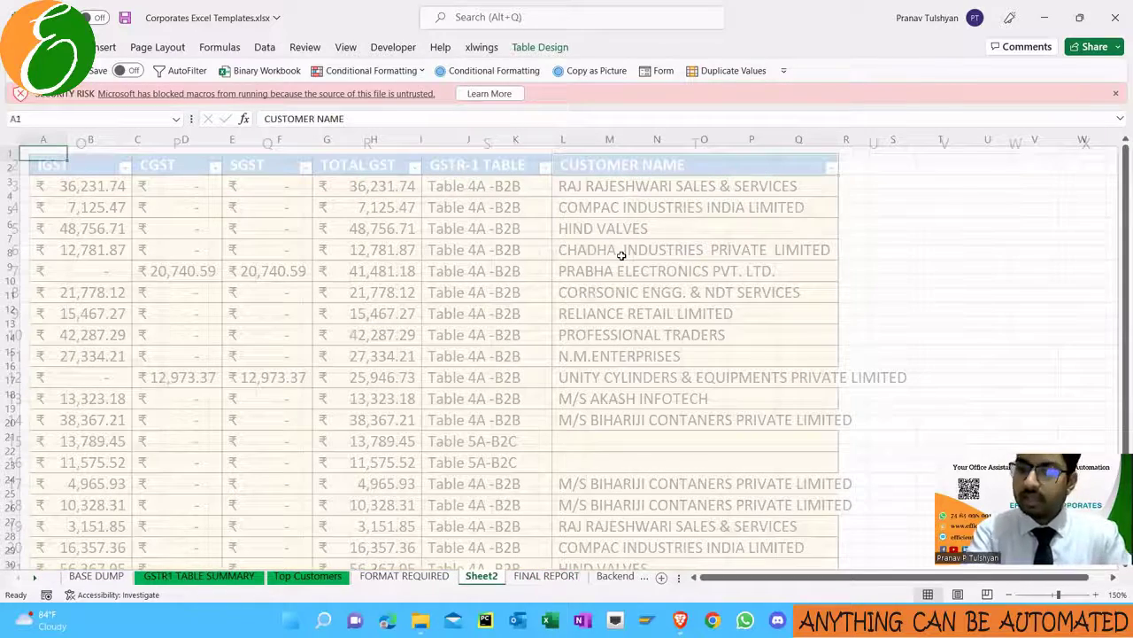
pyautogui.hotkey('ctrl', 'pageup')
pyautogui.hotkey('ctrl', 'pageup')
pyautogui.hotkey('ctrl', 'pageup')
pyautogui.hotkey('ctrl', 'pagedown')
pyautogui.hotkey('ctrl', 'pagedown')
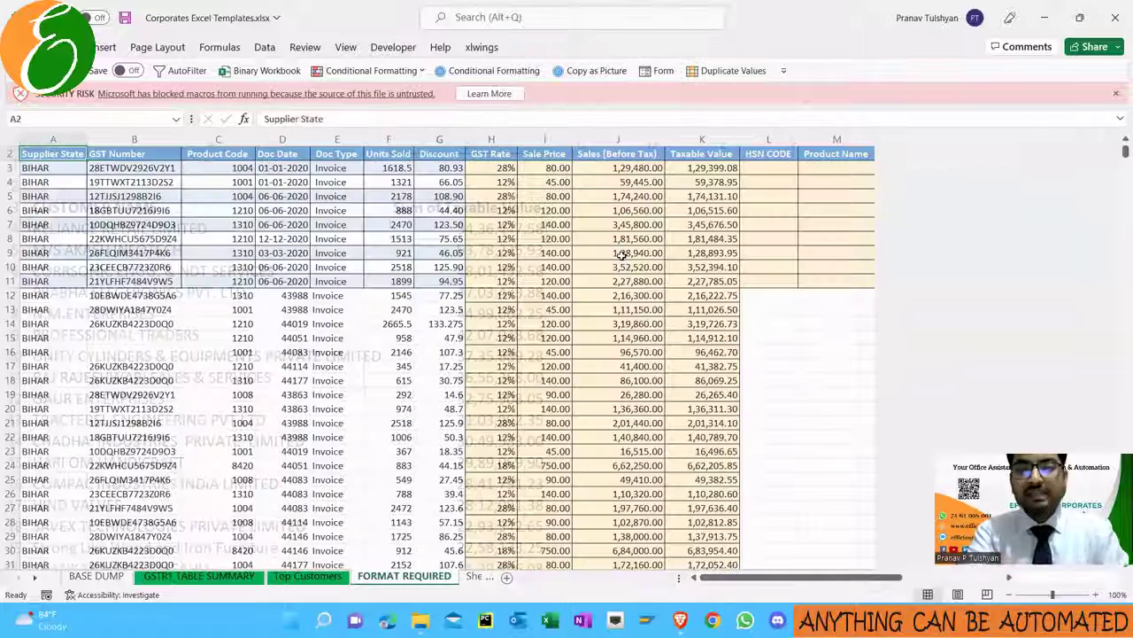
pyautogui.press('Right')
pyautogui.press('Right')
pyautogui.press('Down')
pyautogui.press('Up')
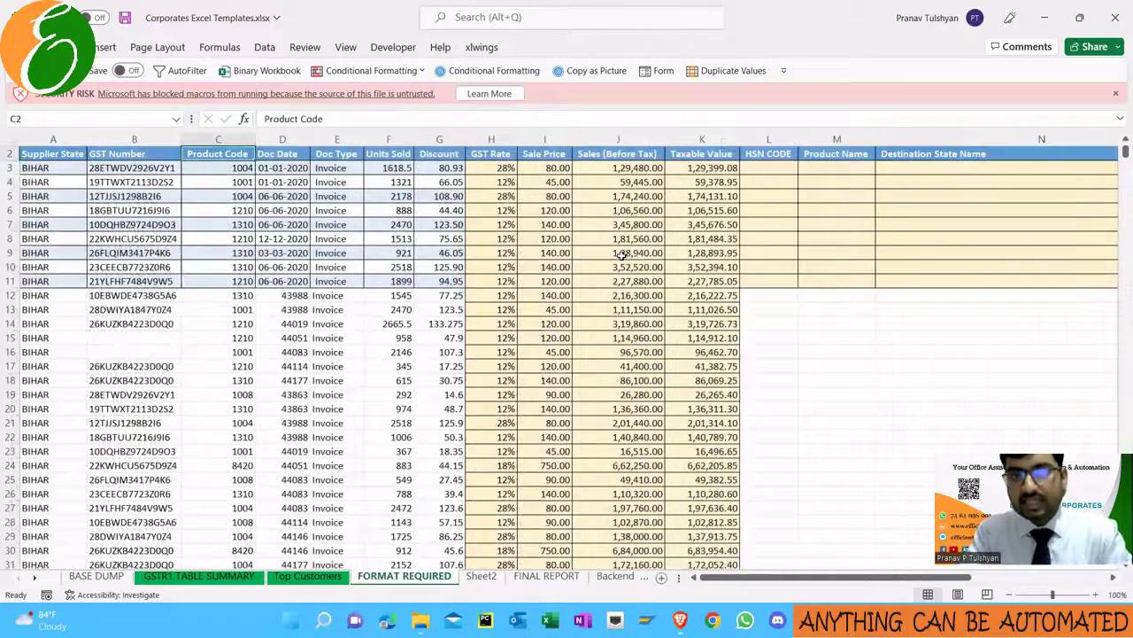
pyautogui.press('Right')
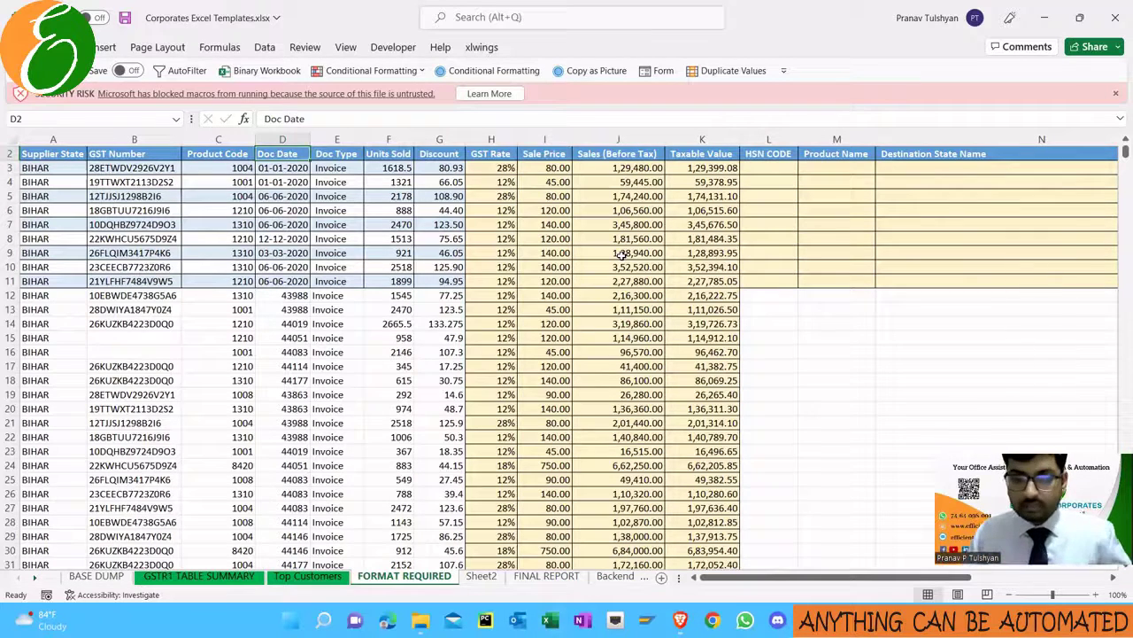
# On the Backend sheet, select the whole PRODUCT_CODE_MASTERS table
pyautogui.hotkey('ctrl', 'pagedown')
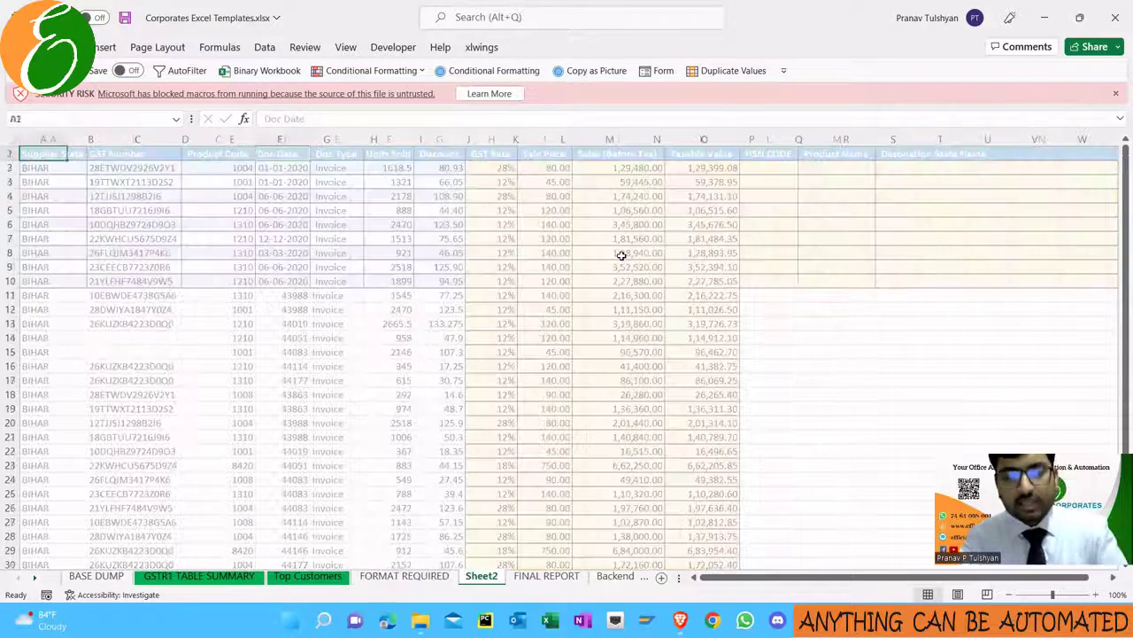
pyautogui.hotkey('ctrl', 'pagedown')
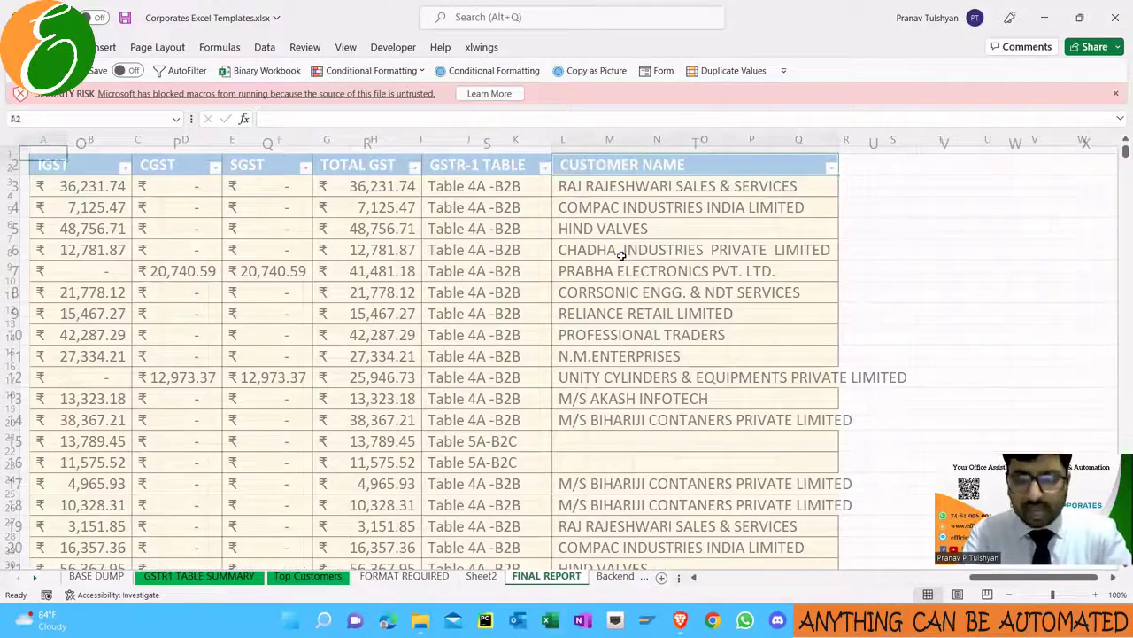
pyautogui.hotkey('ctrl', 'pagedown')
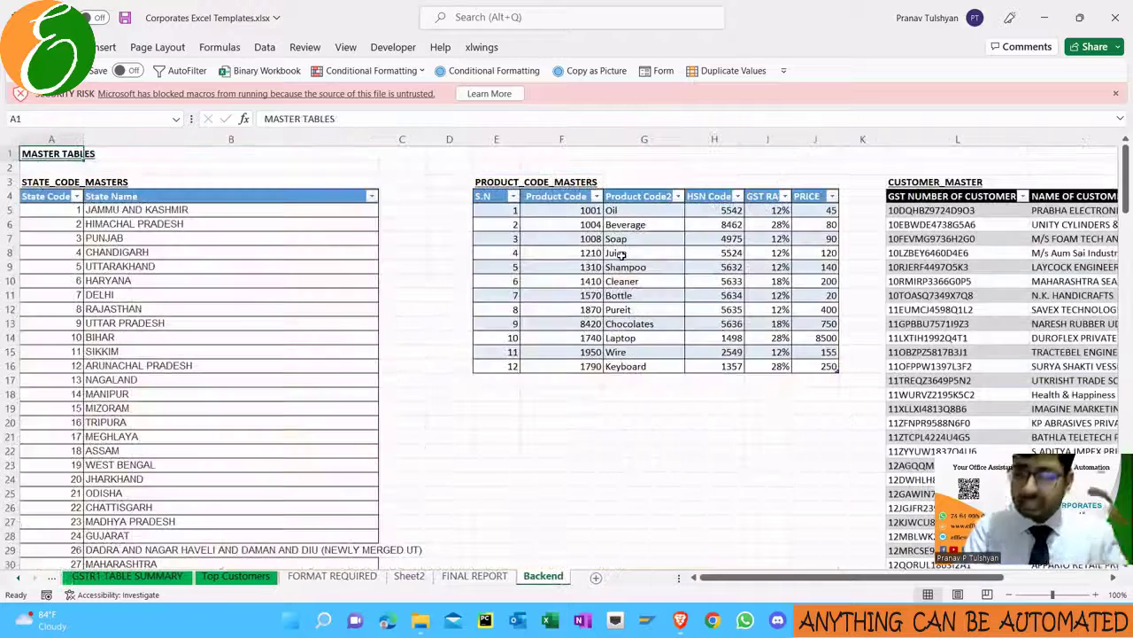
pyautogui.press('Right')
pyautogui.press('Right')
pyautogui.press('Right')
pyautogui.press('Right')
pyautogui.press('Right')
pyautogui.press('Right')
pyautogui.press('Right')
pyautogui.press('Right')
pyautogui.press('Right')
pyautogui.press('Right')
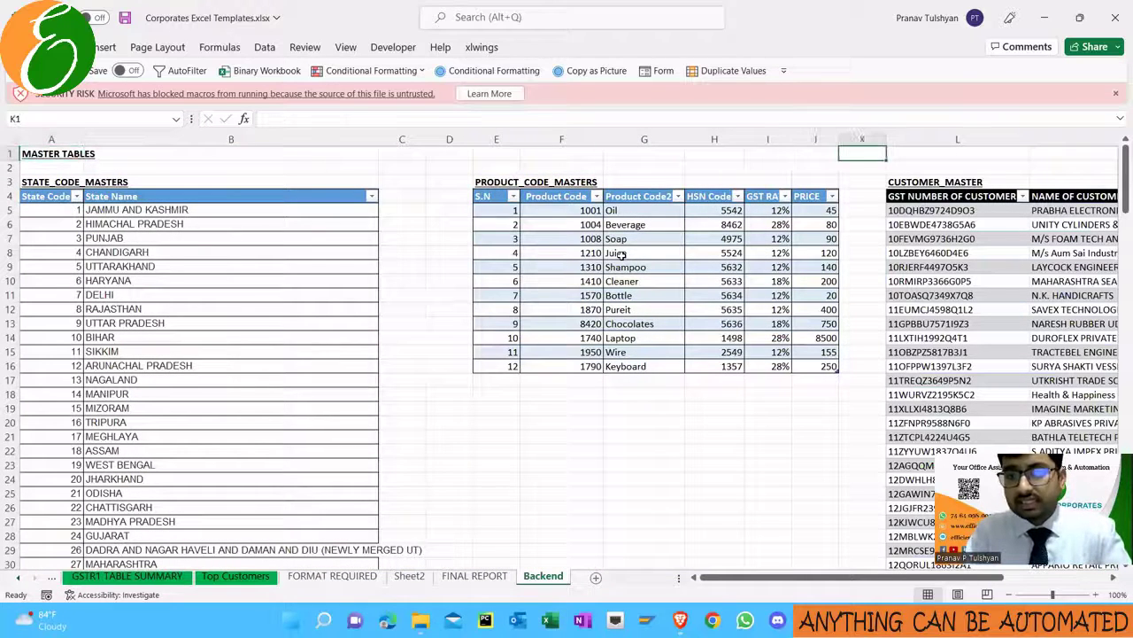
pyautogui.press('Down')
pyautogui.press('Right')
pyautogui.press('Down')
pyautogui.press('Down')
pyautogui.press('Left')
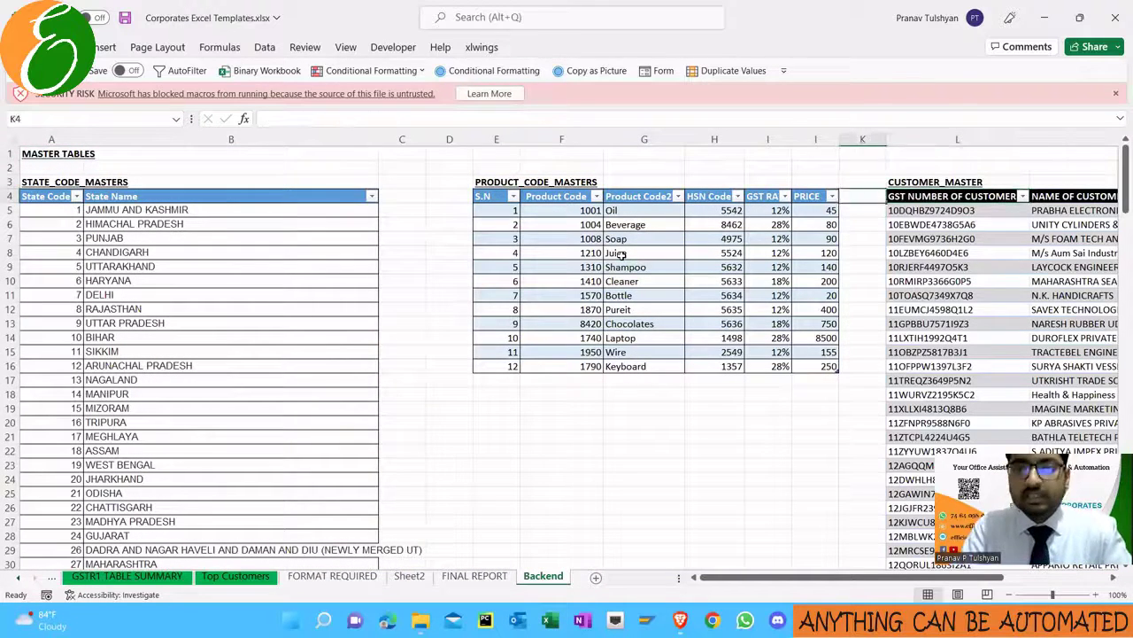
pyautogui.press('Left')
pyautogui.hotkey('ctrl', 'shift', 'Left')
pyautogui.hotkey('ctrl', 'shift', 'Down')
# Select the CUSTOMER_MASTER table's header row and all customer rows
pyautogui.press('Left')
pyautogui.press('Left')
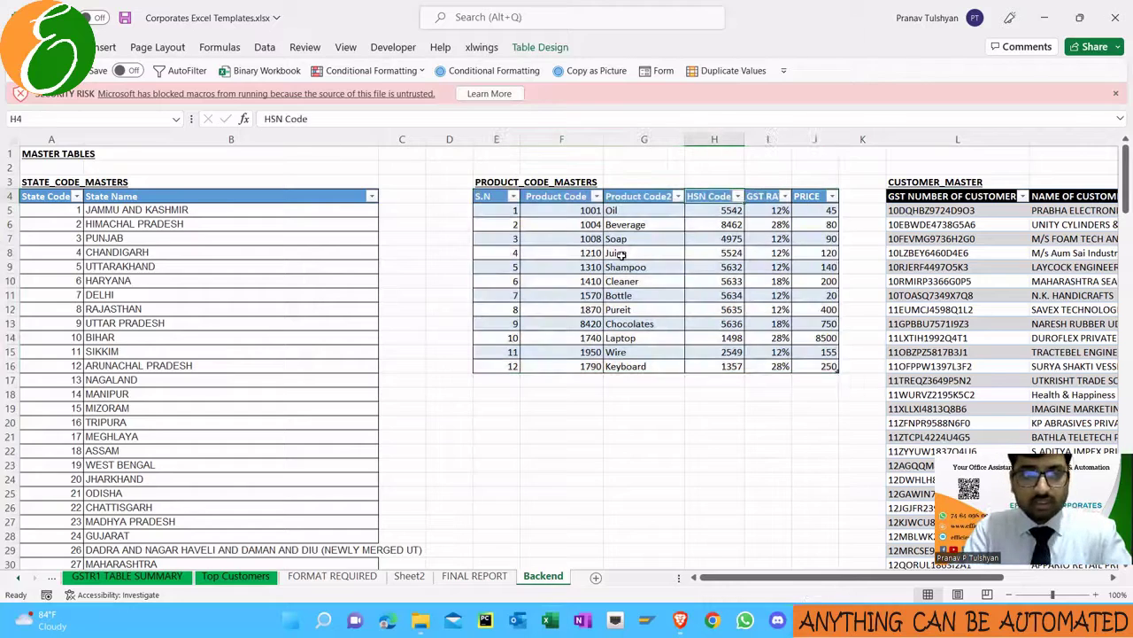
pyautogui.hotkey('ctrl', 'Left')
pyautogui.hotkey('ctrl', 'Right')
pyautogui.hotkey('ctrl', 'Right')
pyautogui.hotkey('ctrl', 'shift', 'Right')
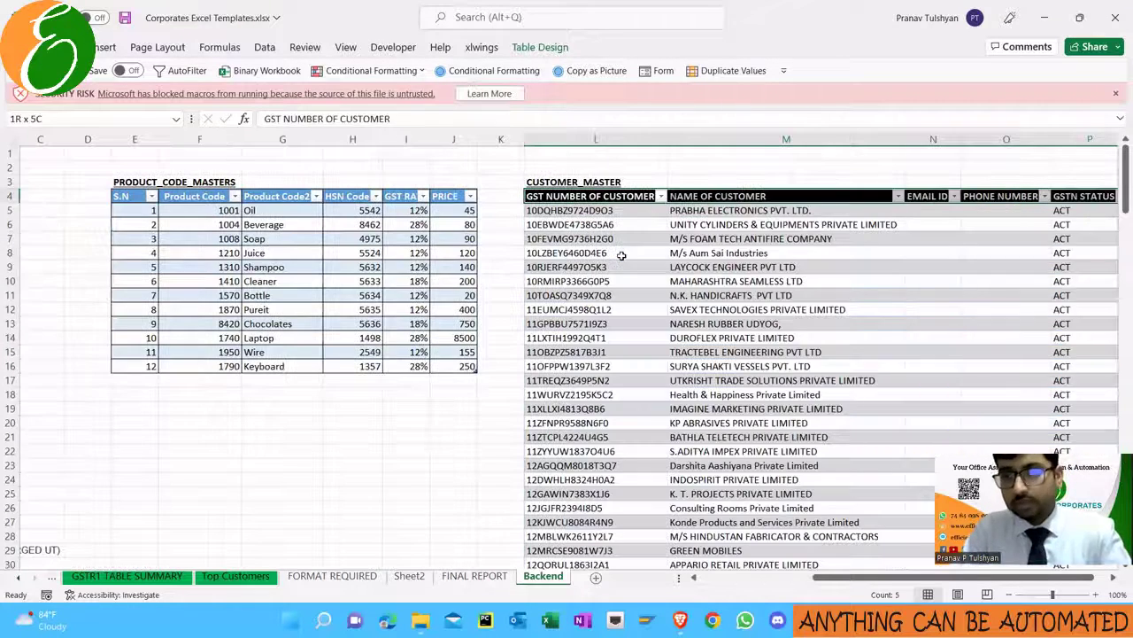
pyautogui.hotkey('ctrl', 'shift', 'Down')
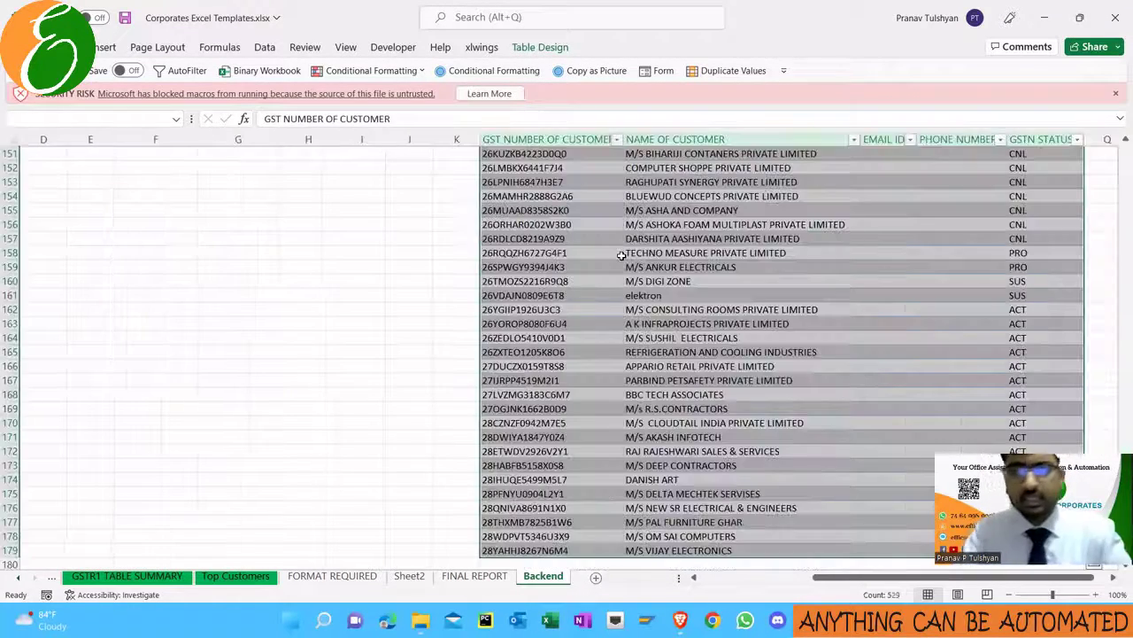
pyautogui.hotkey('ctrl', 'Up')
pyautogui.hotkey('ctrl', 'Up')
# Move back to the STATE_CODE_MASTERS table's State Code header
pyautogui.press('Left')
pyautogui.press('Left')
pyautogui.press('Down')
pyautogui.press('Down')
pyautogui.press('Down')
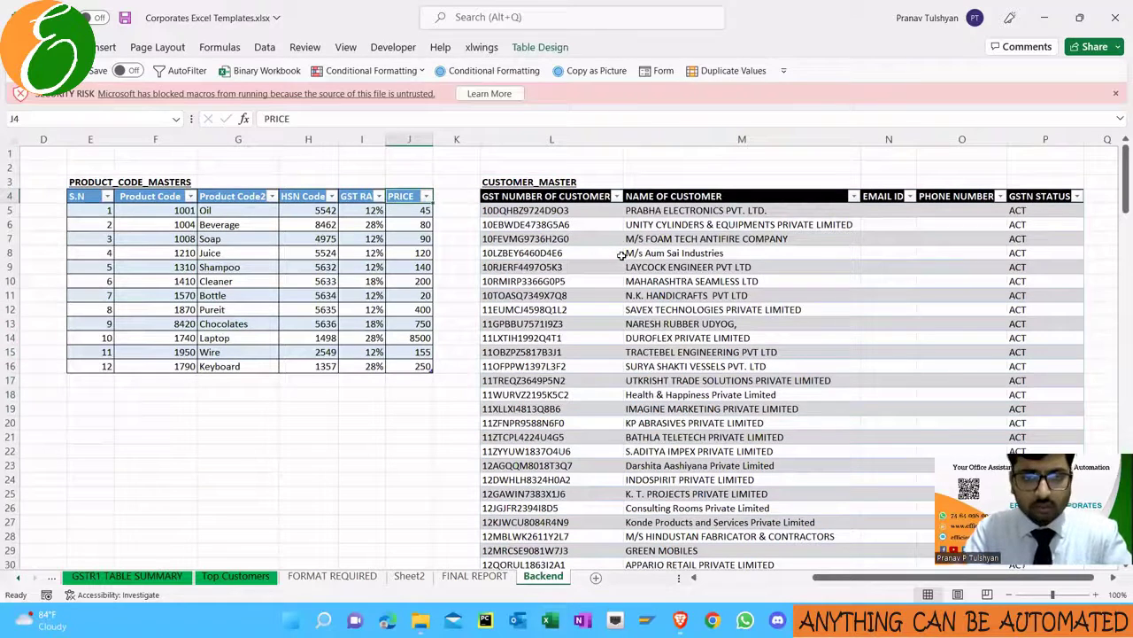
pyautogui.hotkey('ctrl', 'Left')
pyautogui.hotkey('ctrl', 'Left')
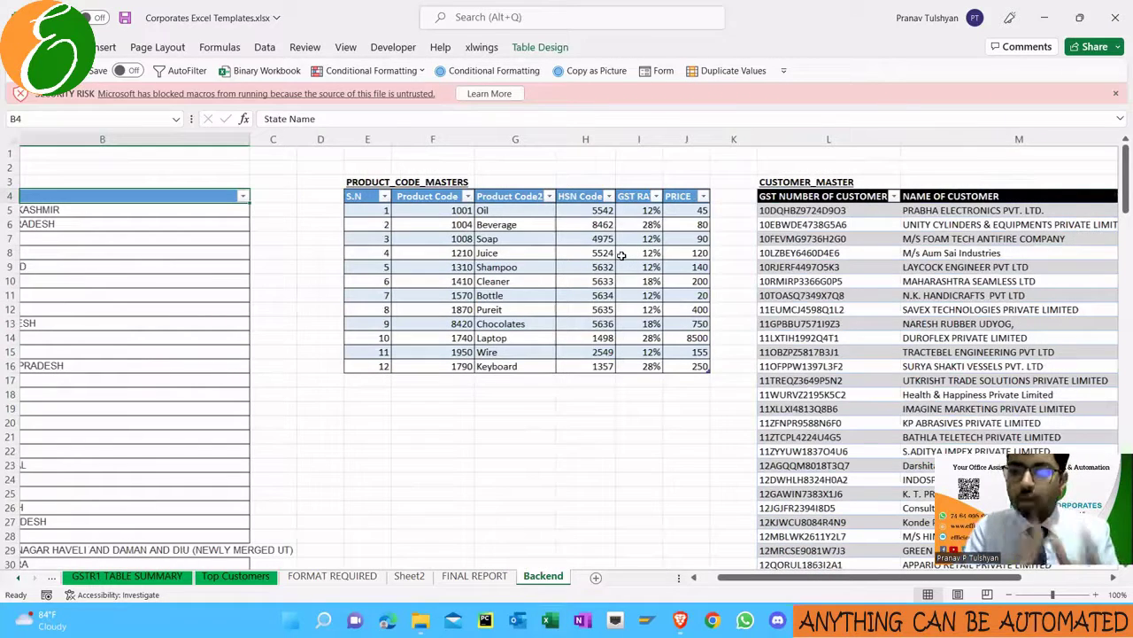
pyautogui.hotkey('ctrl', 'Left')
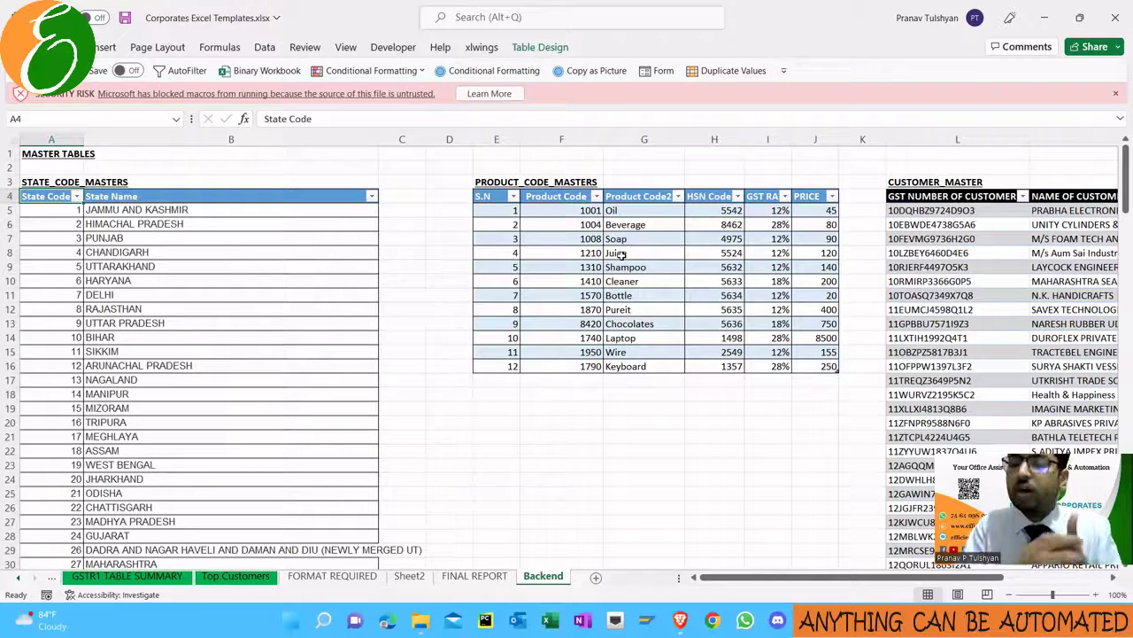
# Check the FINAL REPORT Sale Price lookup formula, then go to the BASE DUMP sheet
pyautogui.hotkey('ctrl', 'pageup')
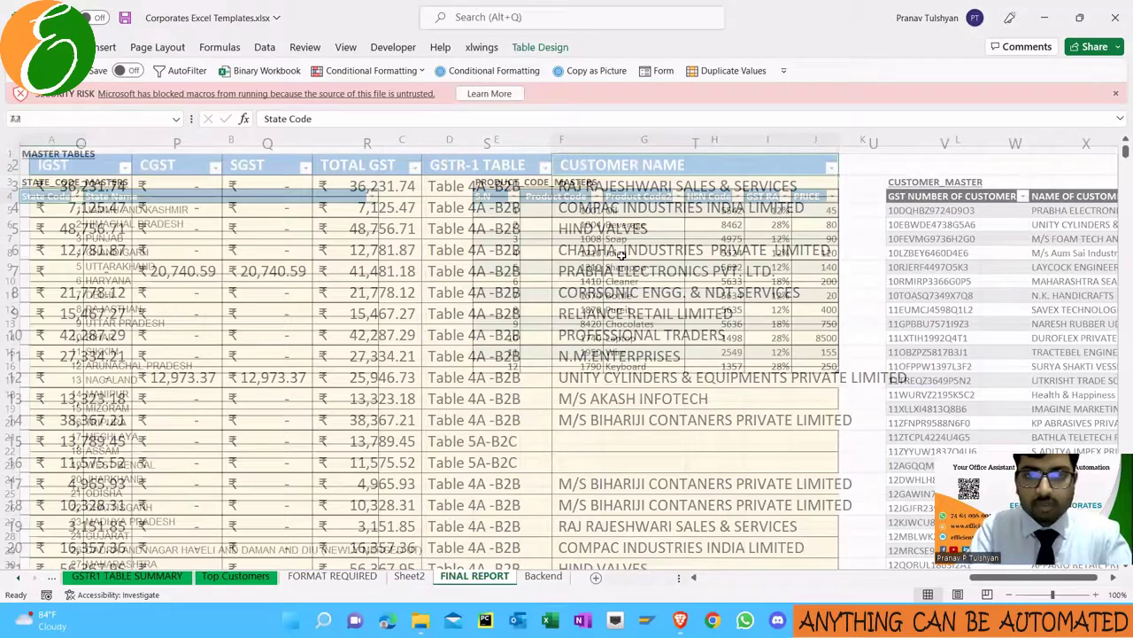
pyautogui.hotkey('ctrl', 'pageup')
pyautogui.hotkey('ctrl', 'pageup')
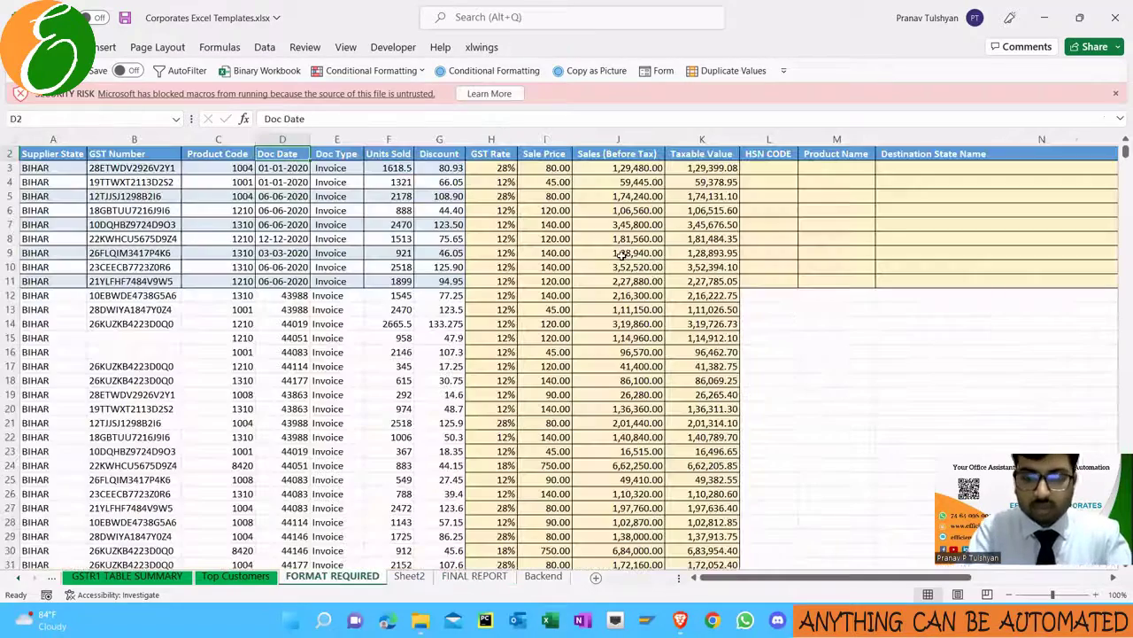
pyautogui.hotkey('ctrl', 'pagedown')
pyautogui.hotkey('ctrl', 'pagedown')
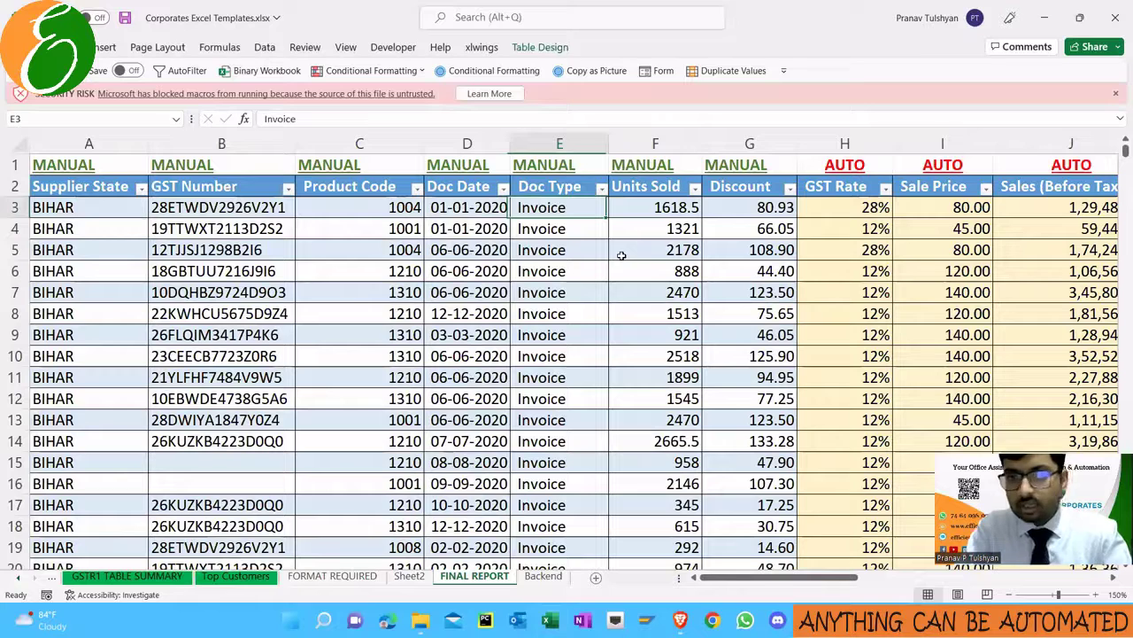
pyautogui.press('Right')
pyautogui.press('Right')
pyautogui.press('Right')
pyautogui.press('Right')
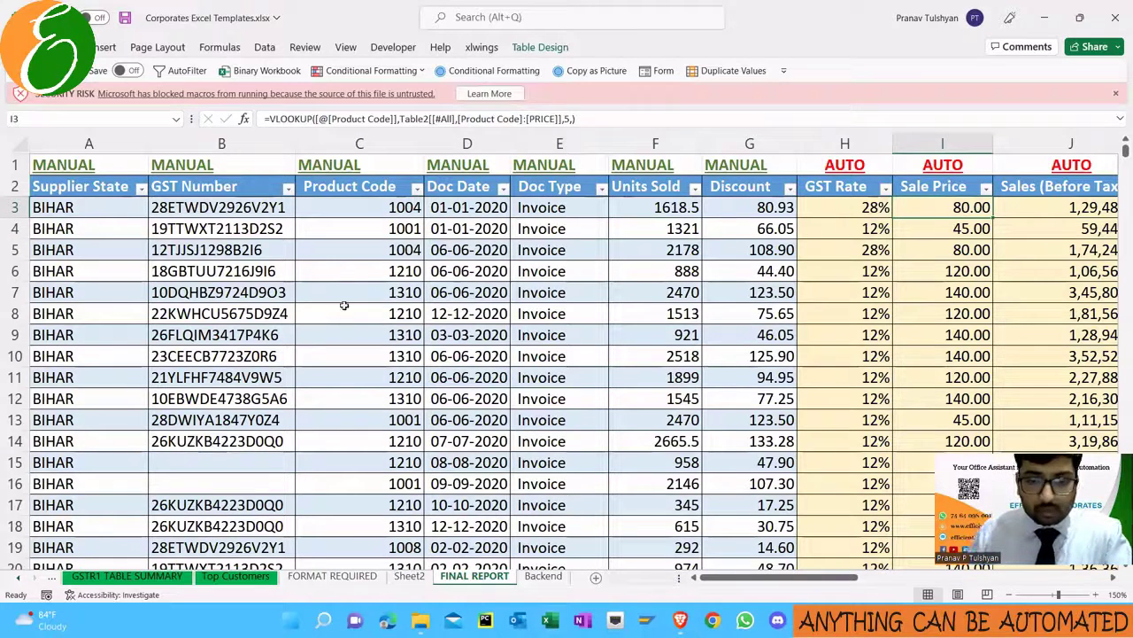
pyautogui.hotkey('ctrl', 'pageup')
pyautogui.hotkey('ctrl', 'pageup')
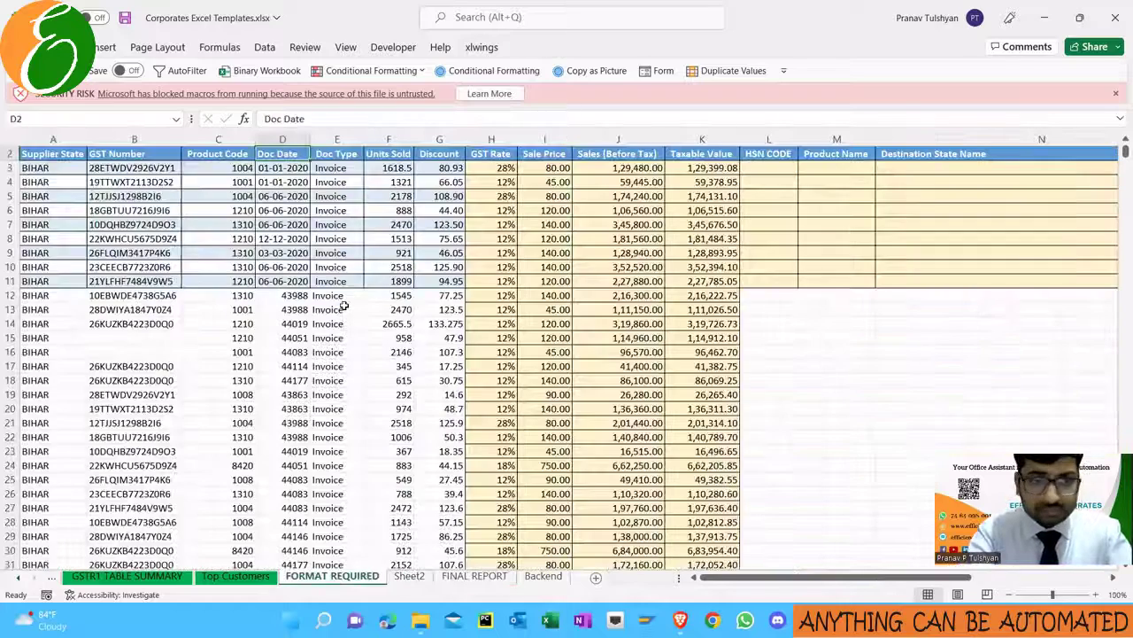
pyautogui.hotkey('ctrl', 'pageup')
pyautogui.hotkey('ctrl', 'pageup')
pyautogui.hotkey('ctrl', 'pageup')
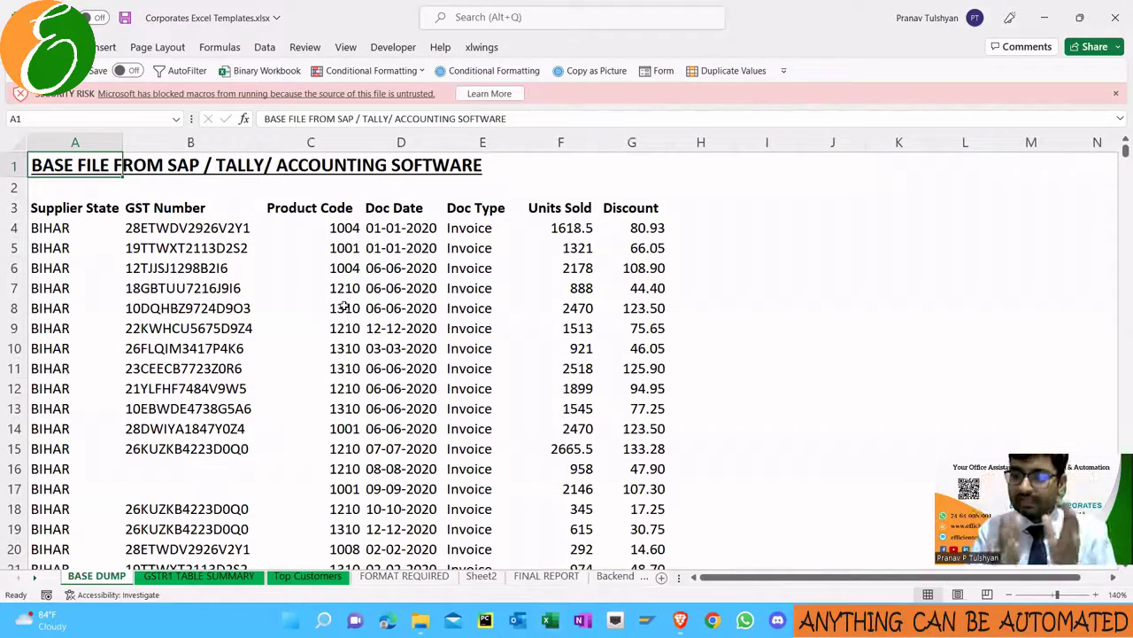